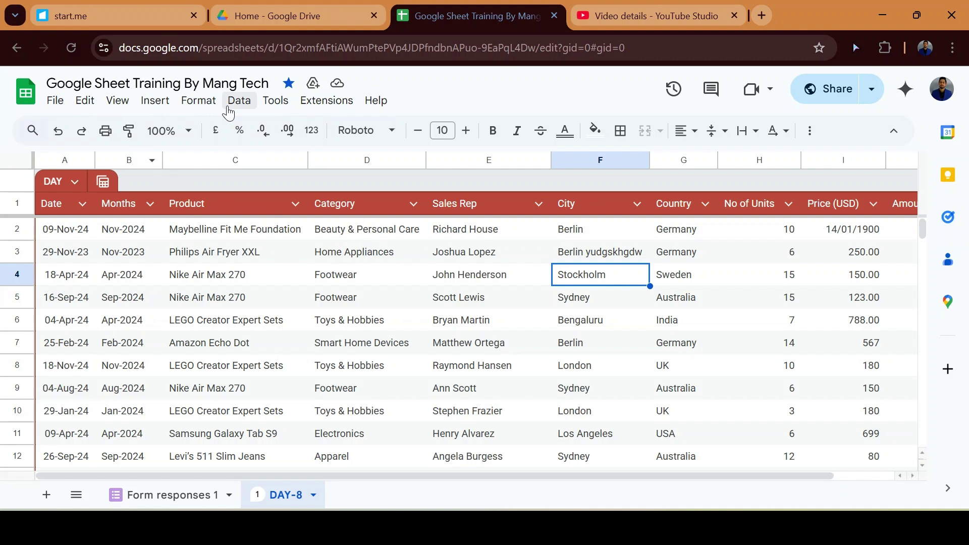
click(228, 108)
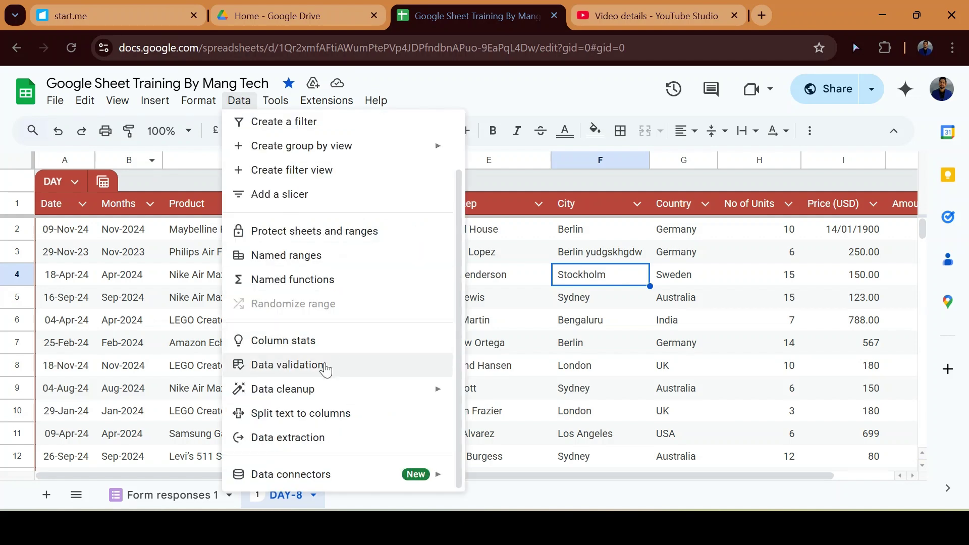
mouse_move(194, 100)
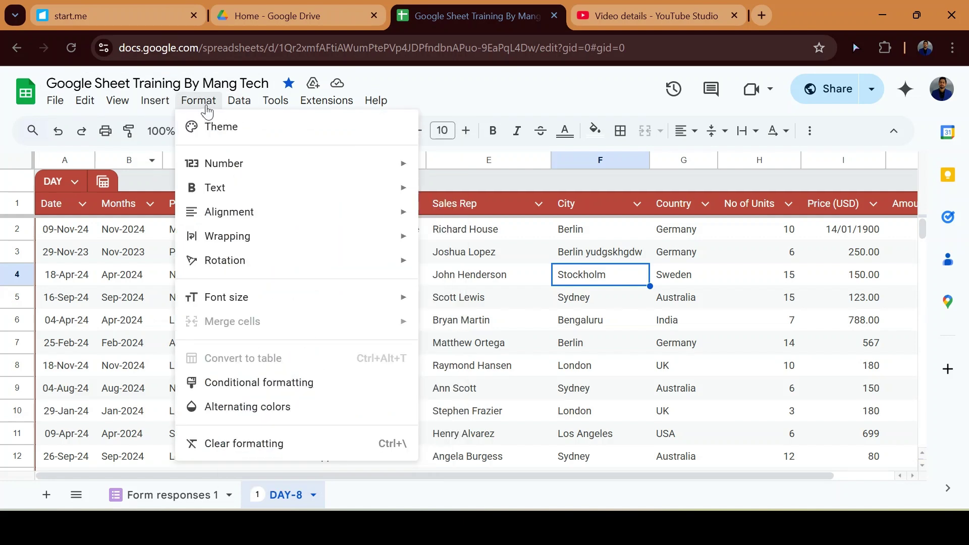
mouse_move(156, 100)
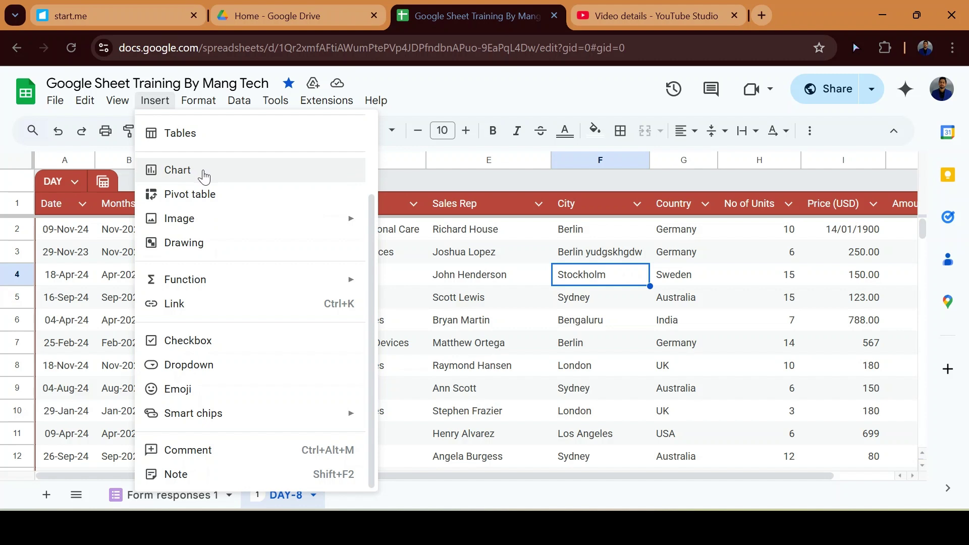
click(431, 393)
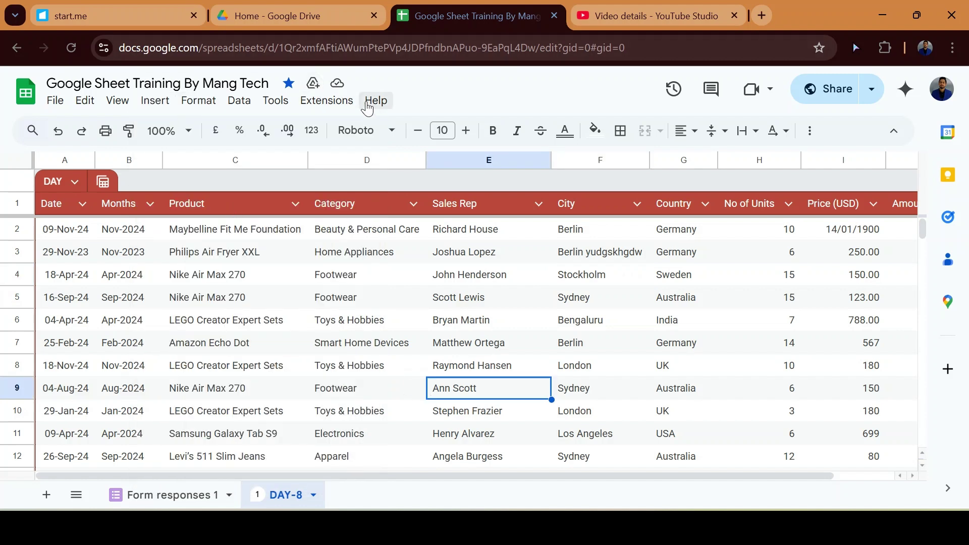
click(277, 104)
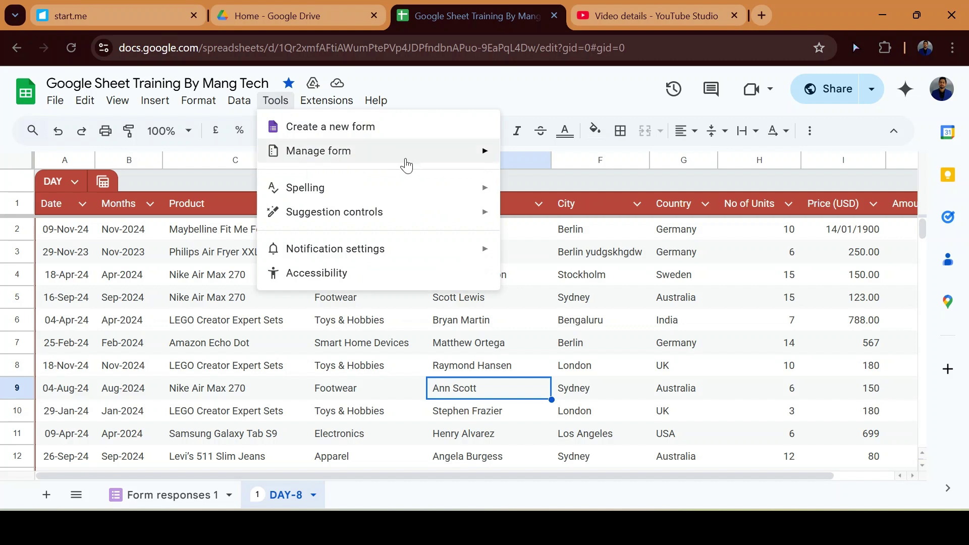
mouse_move(406, 165)
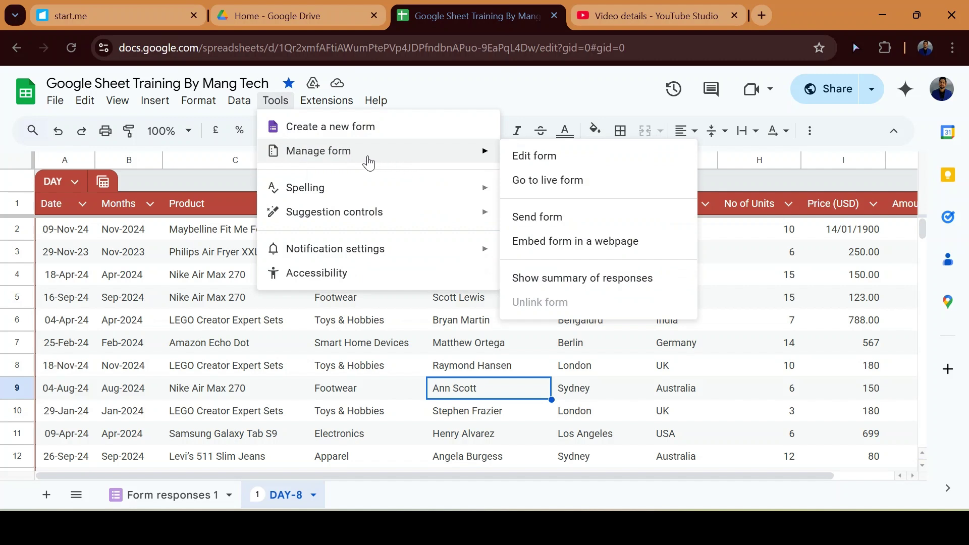
click(430, 88)
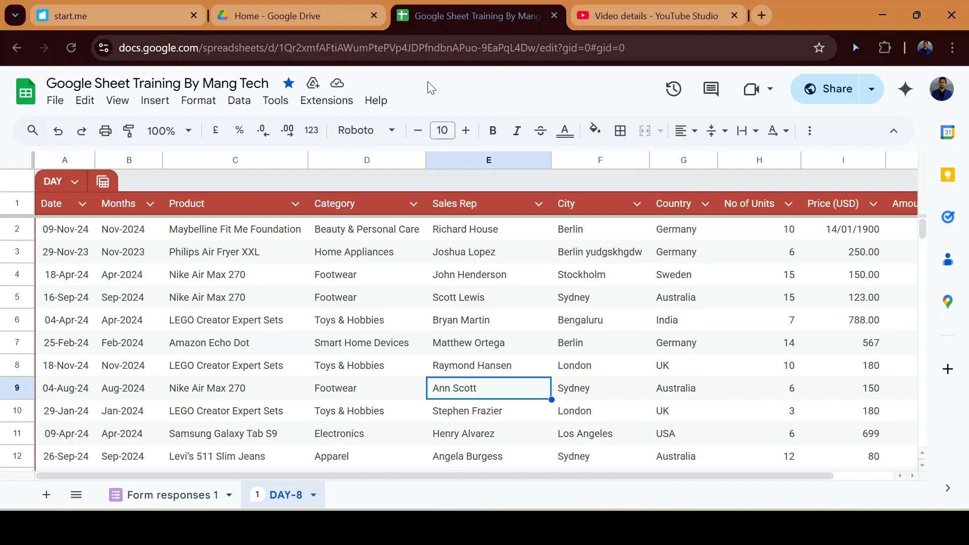
Step: Create a new form linked to the spreadsheet and open its question editor
click(281, 101)
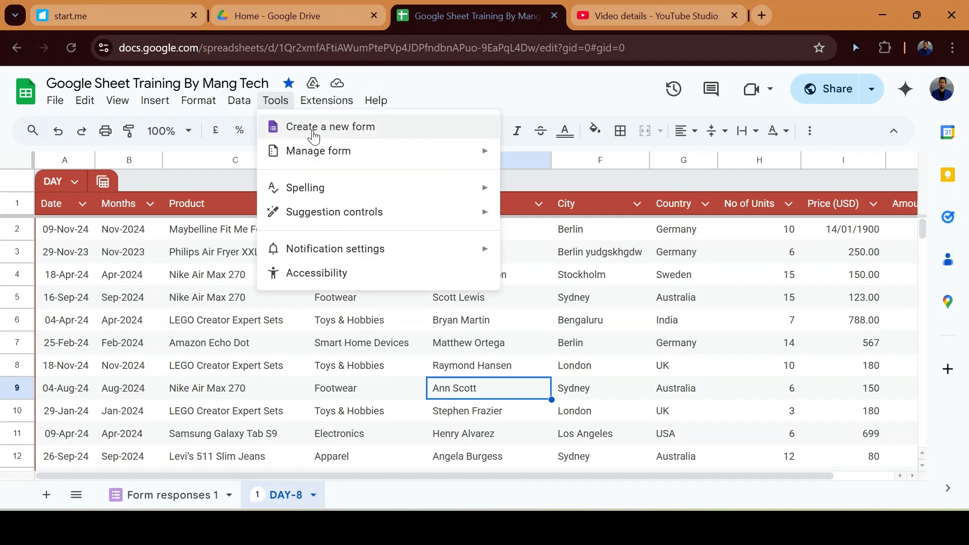
key(Escape)
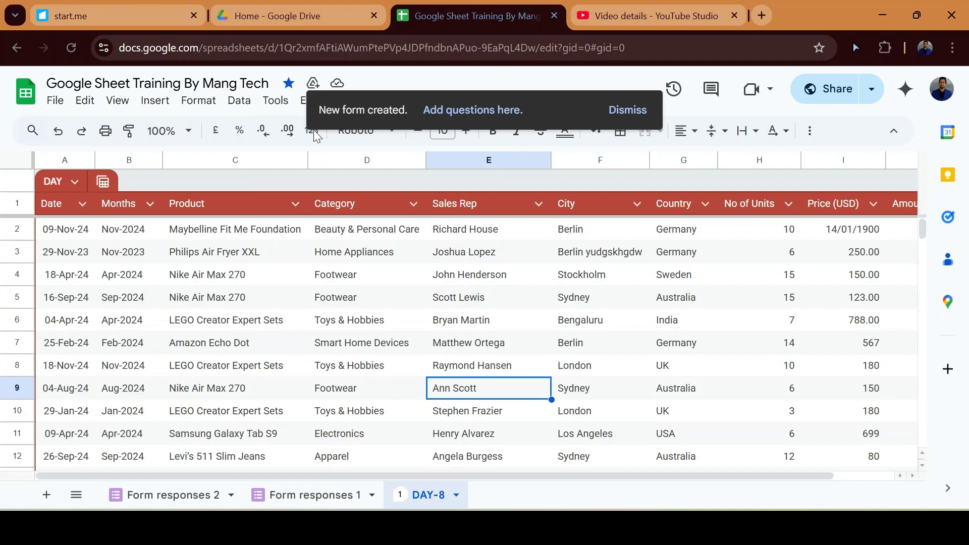
click(475, 111)
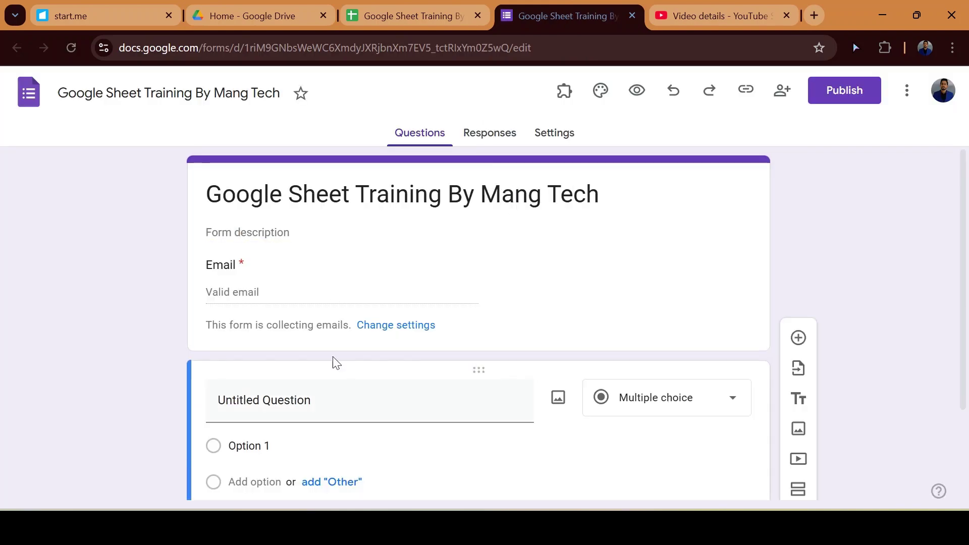
scroll(514, 388, down, 3)
scroll(515, 387, up, 3)
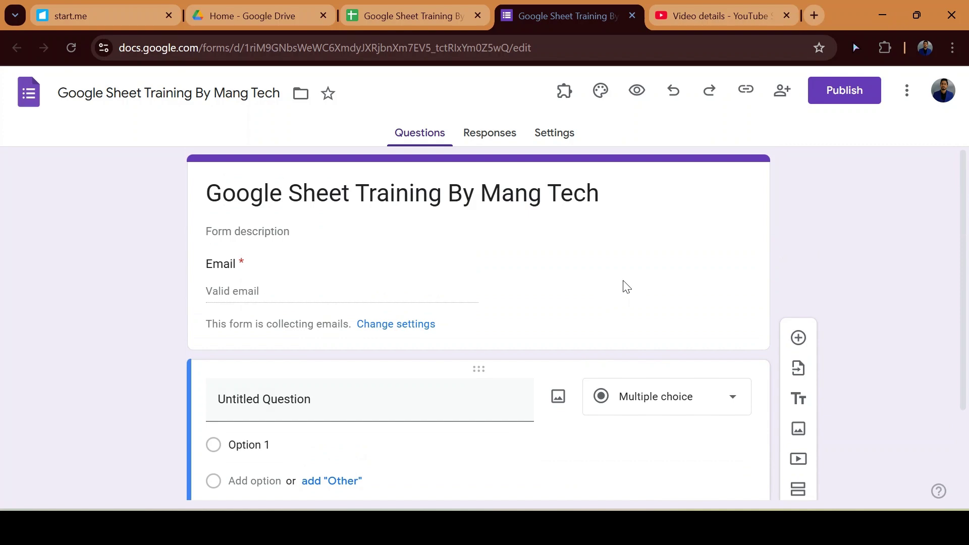
Step: Return to the spreadsheet and examine the Form responses 2 sheet and its form management options
click(416, 17)
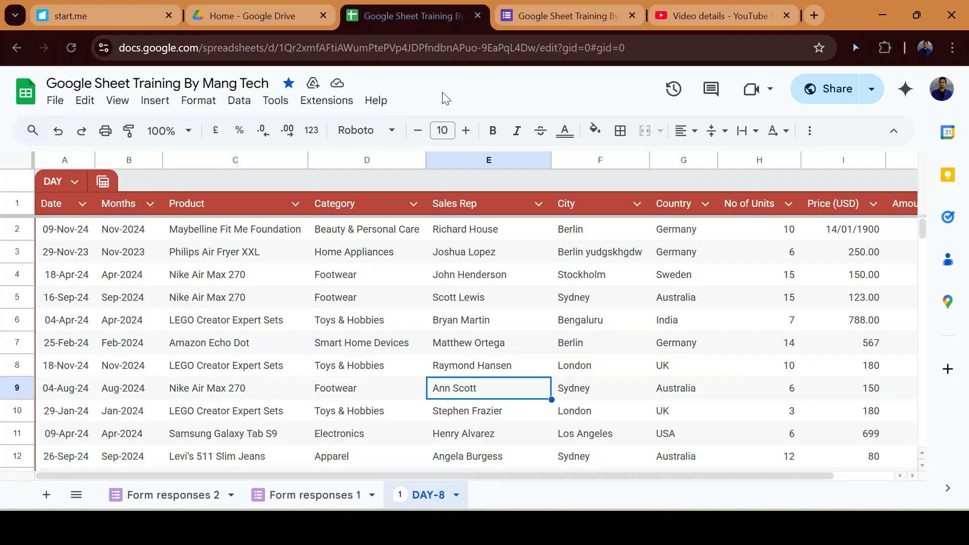
click(279, 104)
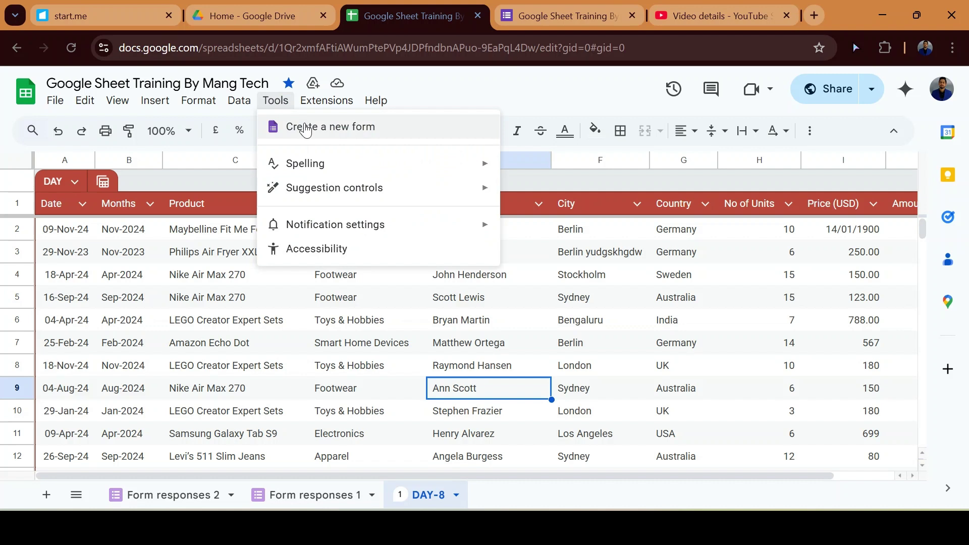
click(180, 493)
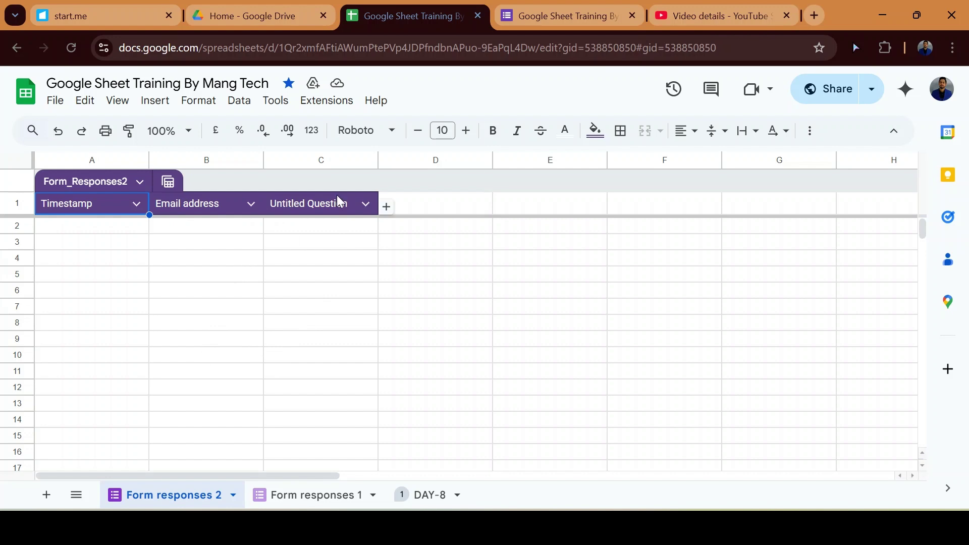
click(269, 105)
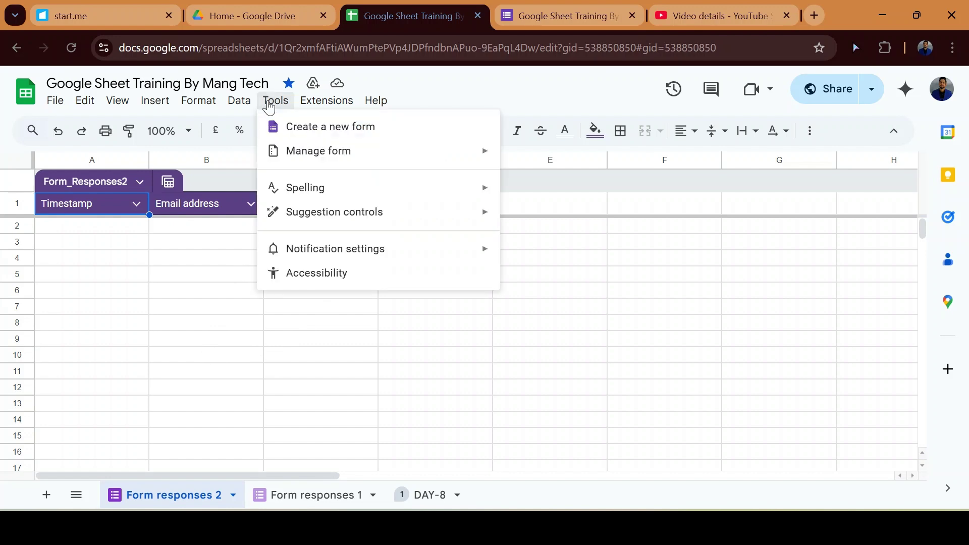
mouse_move(302, 164)
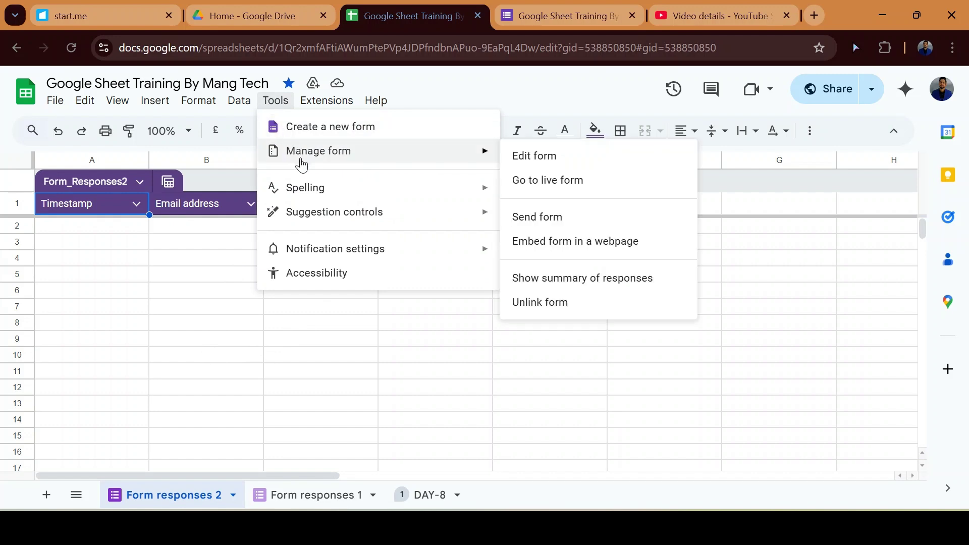
mouse_move(318, 189)
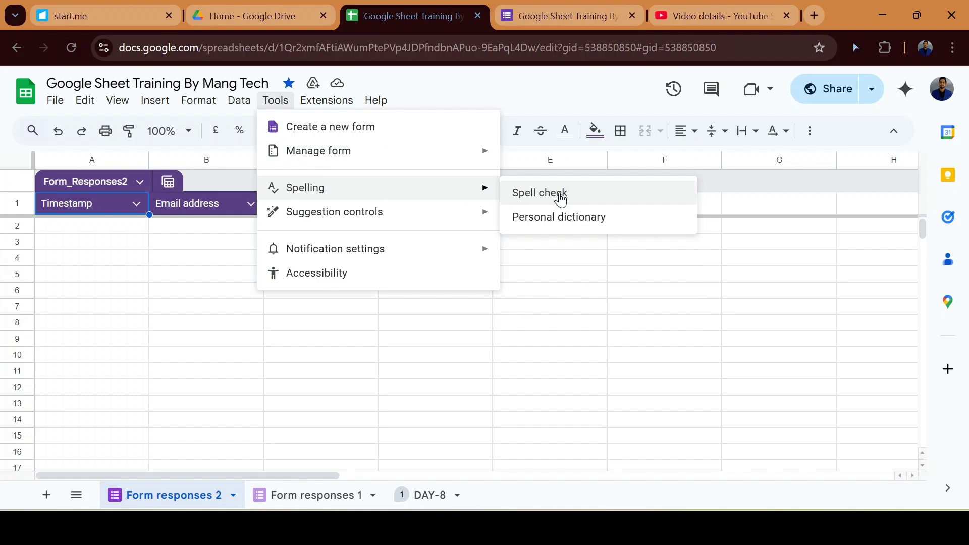
Step: Run a spell check on the DAY-8 sheet and close it without applying any correction
click(417, 494)
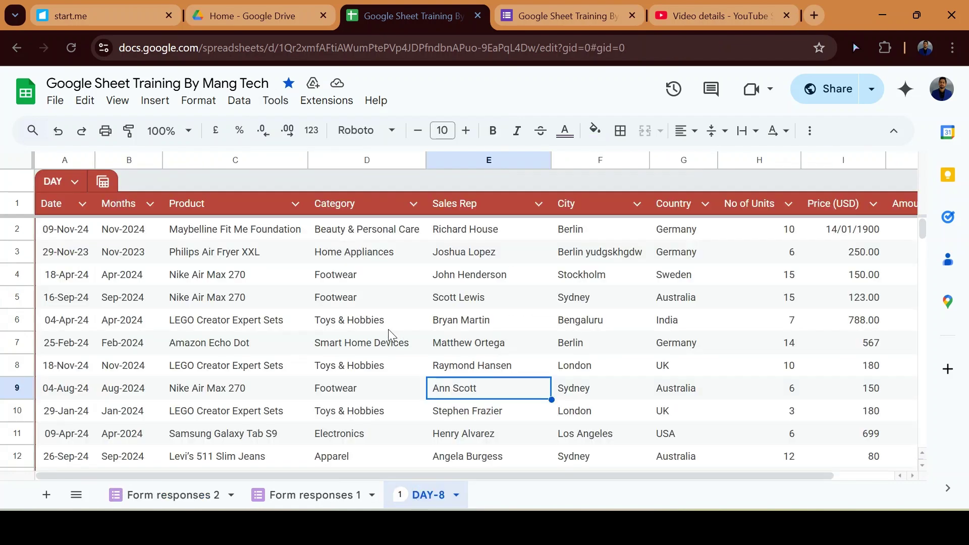
click(275, 99)
mouse_move(351, 161)
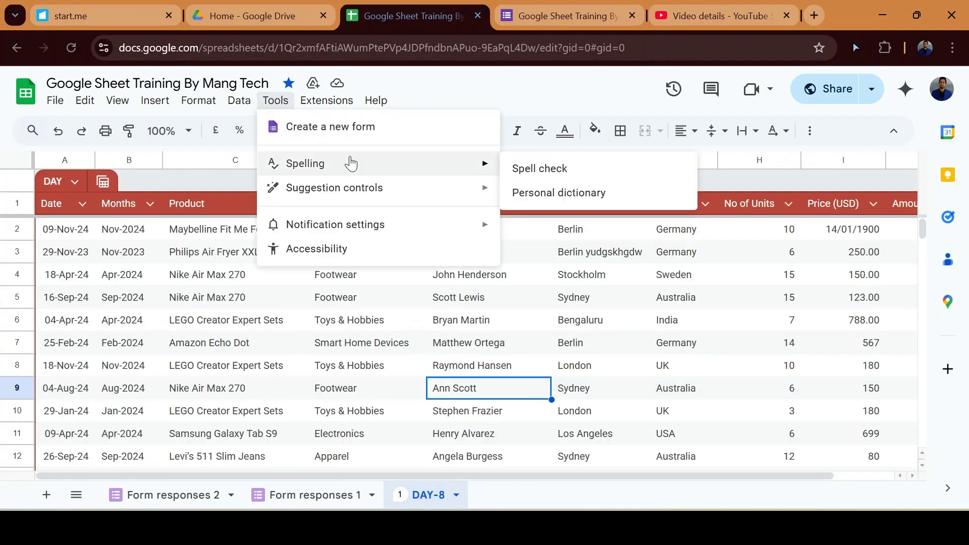
click(547, 170)
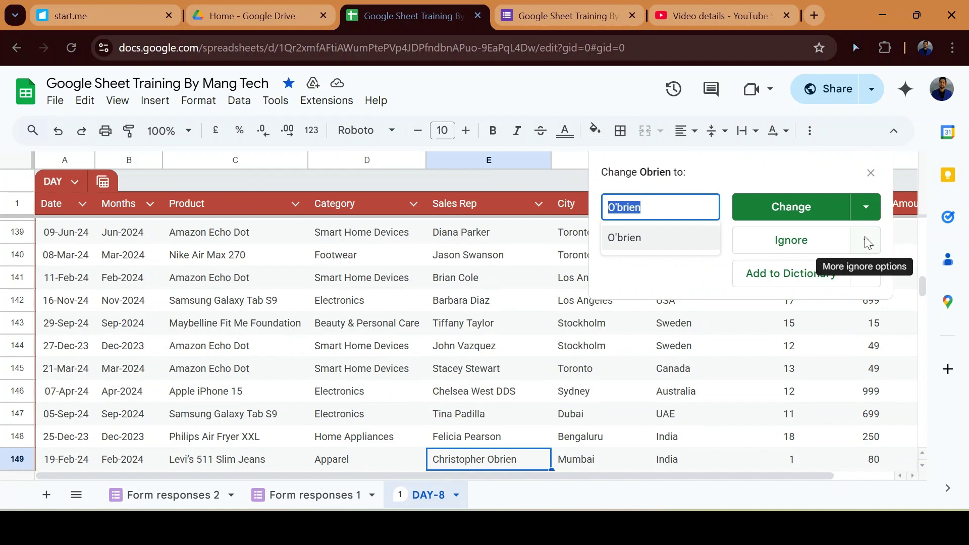
click(461, 299)
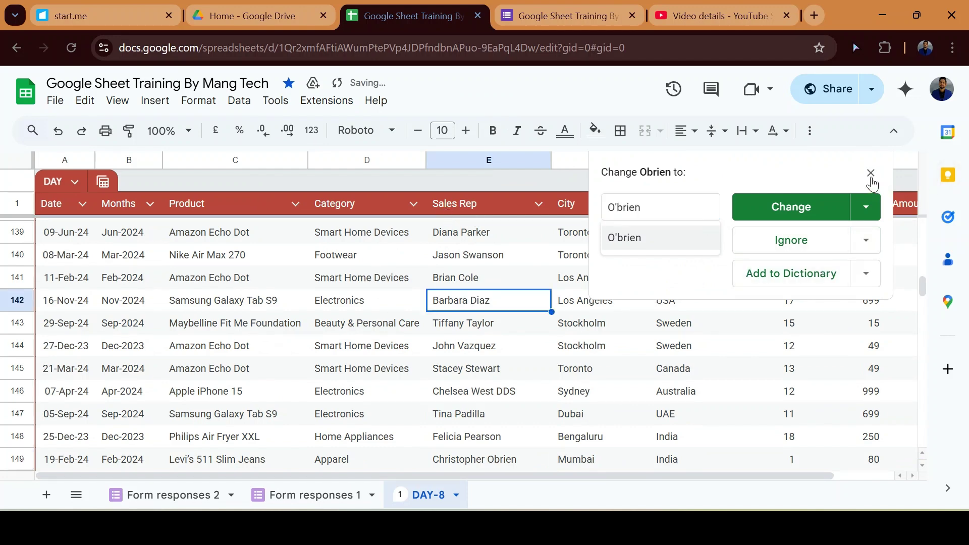
click(870, 174)
click(380, 258)
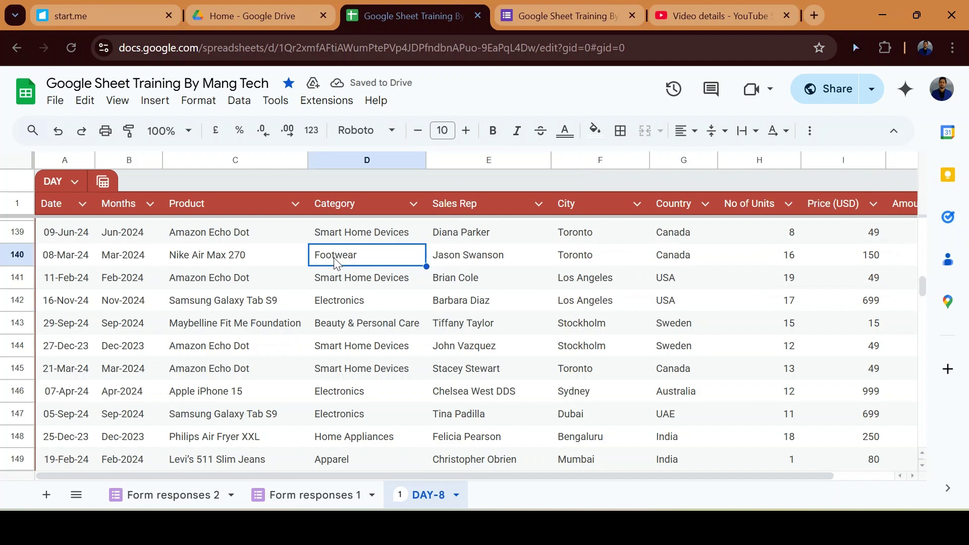
Step: Review the suggestion controls available for the spreadsheet
click(275, 101)
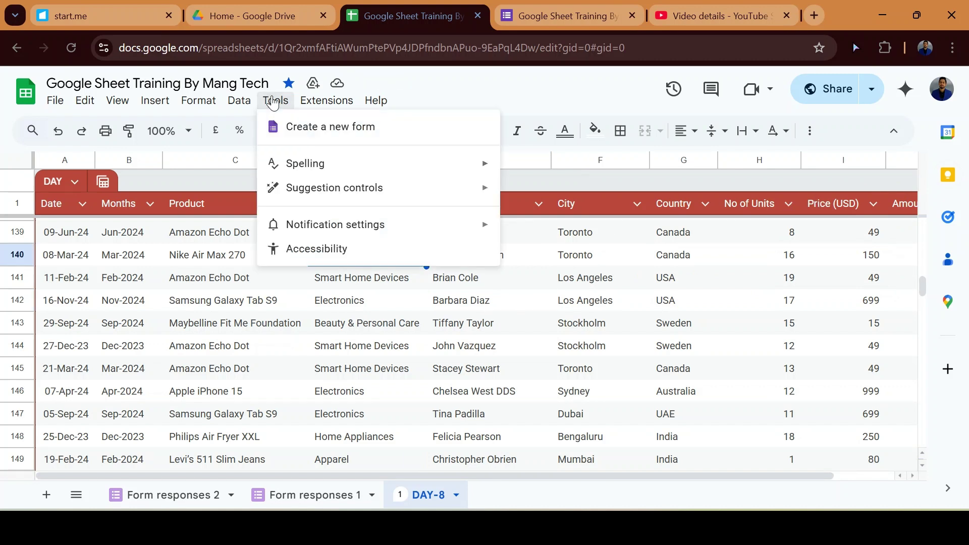
mouse_move(346, 174)
mouse_move(488, 190)
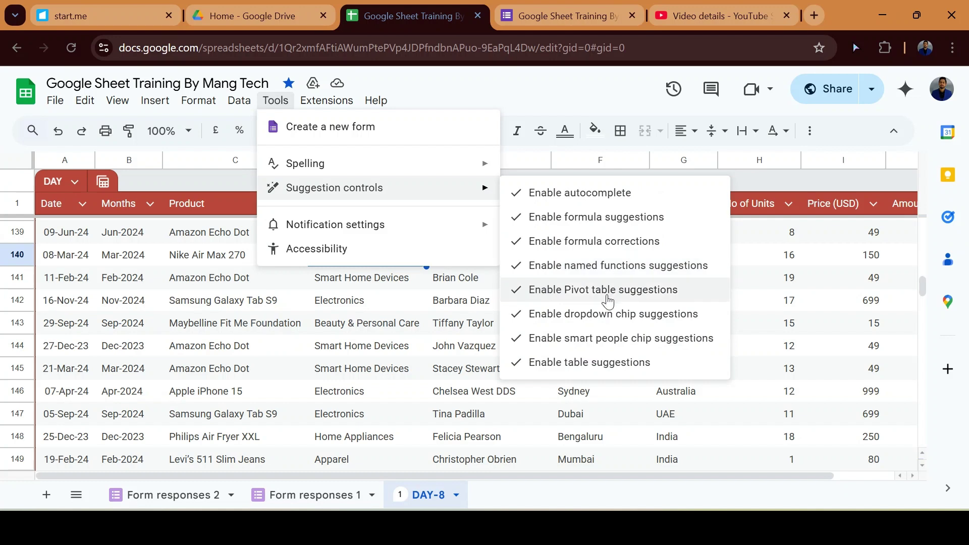
click(423, 307)
Step: Try the formula suggestions by starting a SUM formula in empty cell D502 below the Category data, and cancel the entry
key(ctrl+Down)
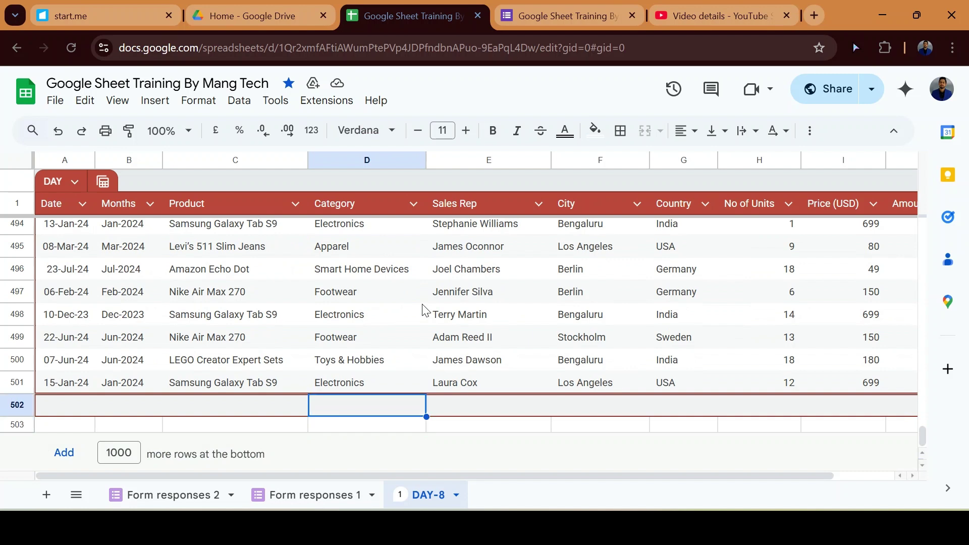
text(=)
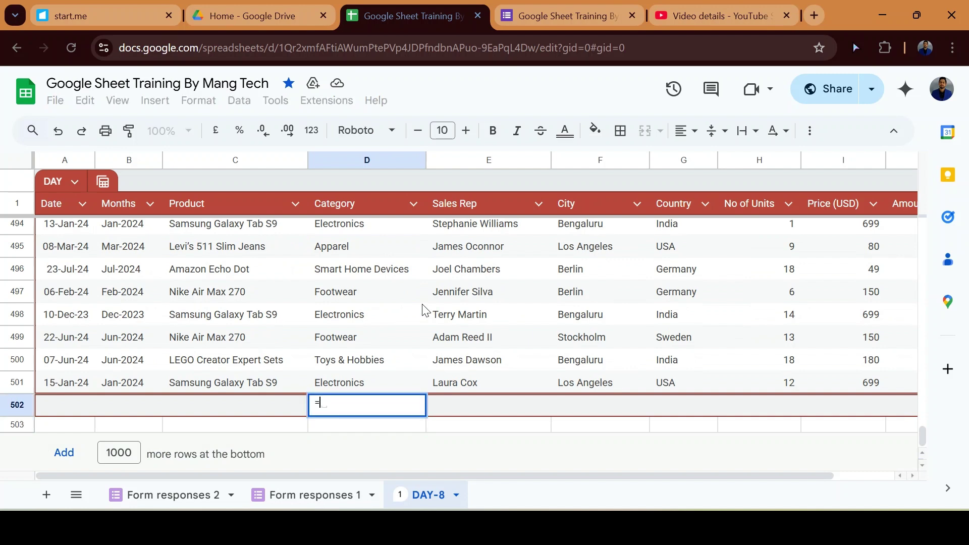
text(su)
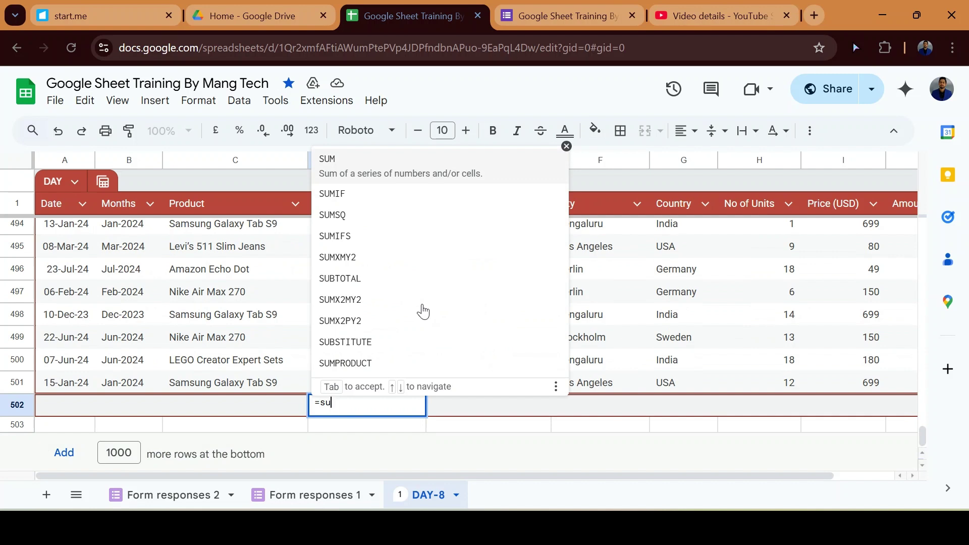
key(Tab)
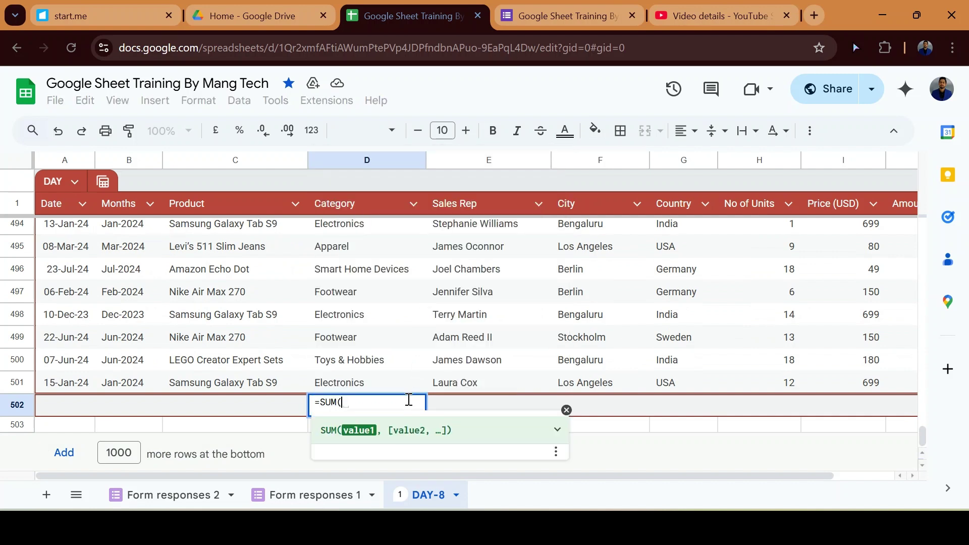
key(Escape)
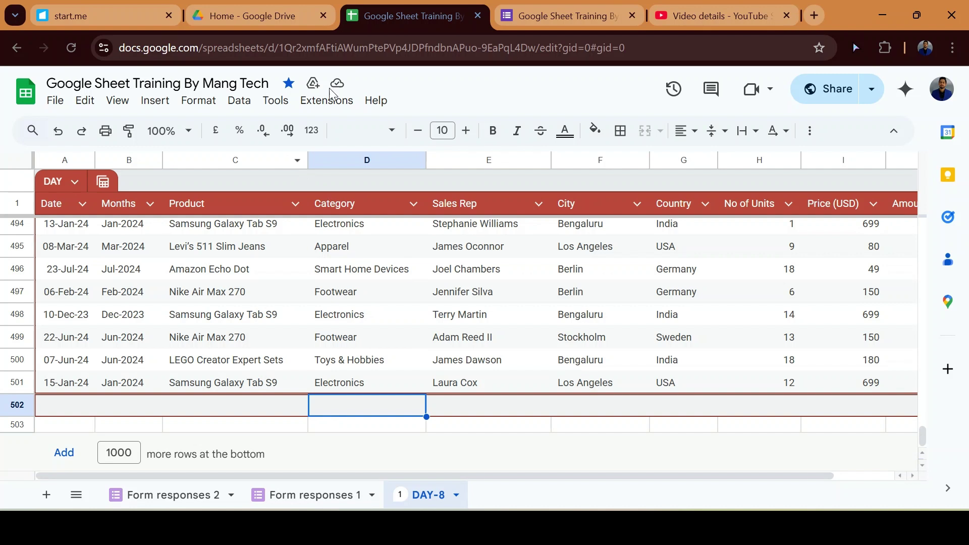
Step: Add an edit notification rule that sends a daily digest email when a user submits a form, and save it
click(284, 106)
mouse_move(426, 190)
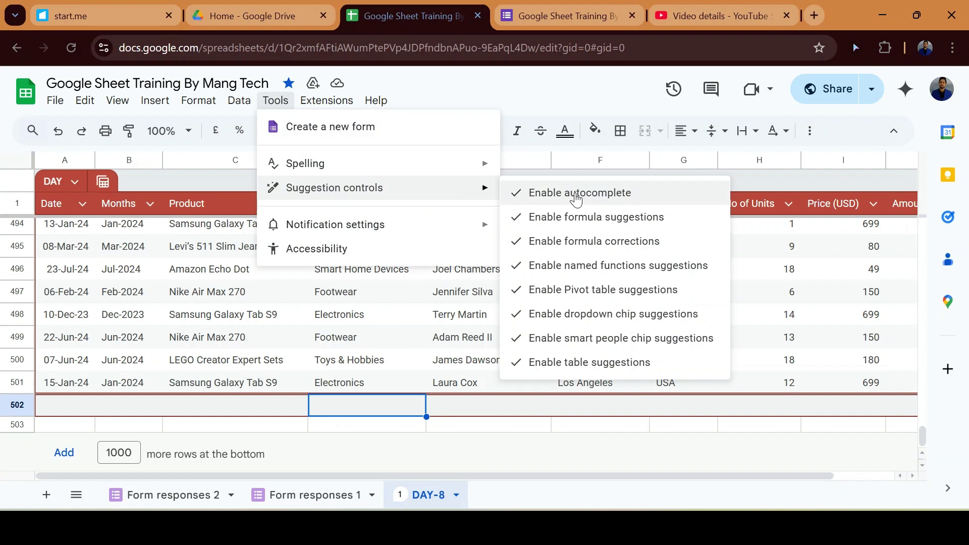
mouse_move(440, 224)
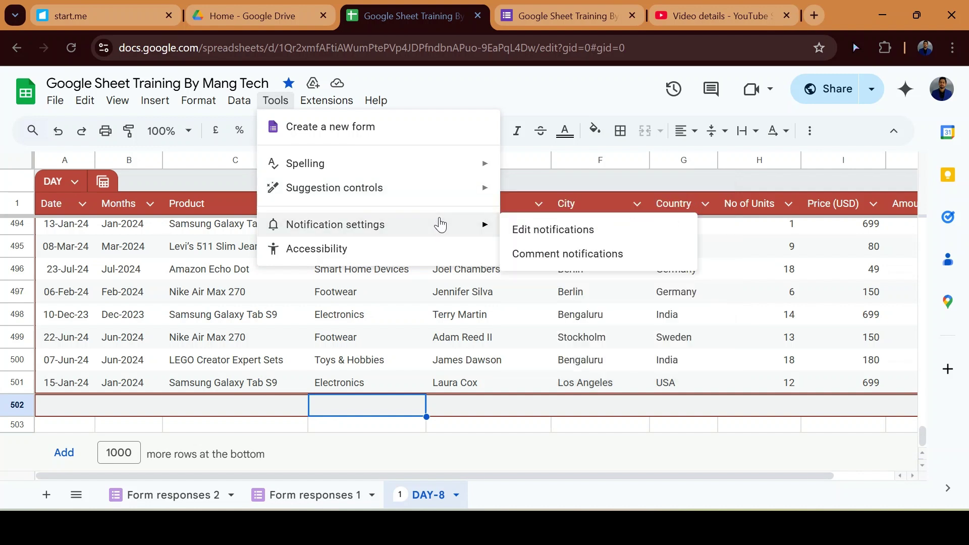
click(569, 237)
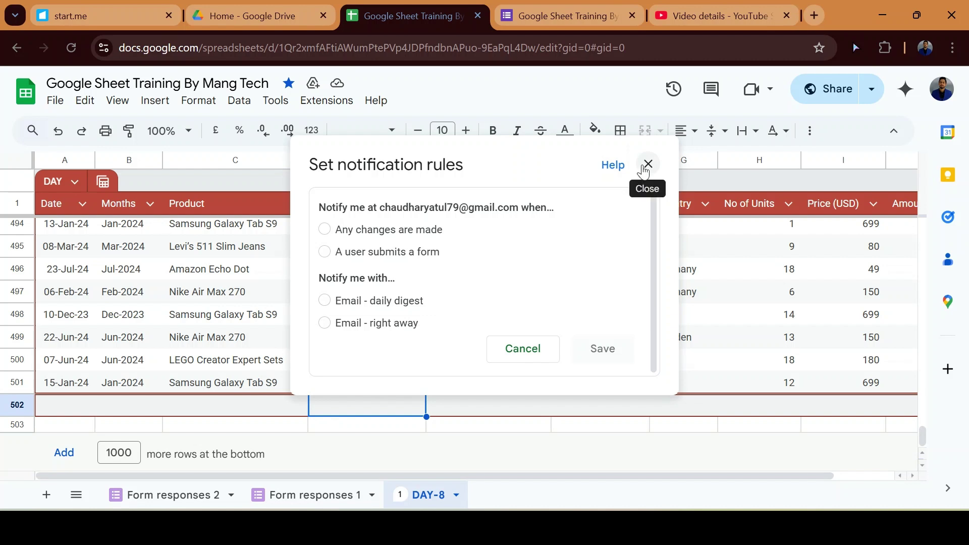
click(324, 300)
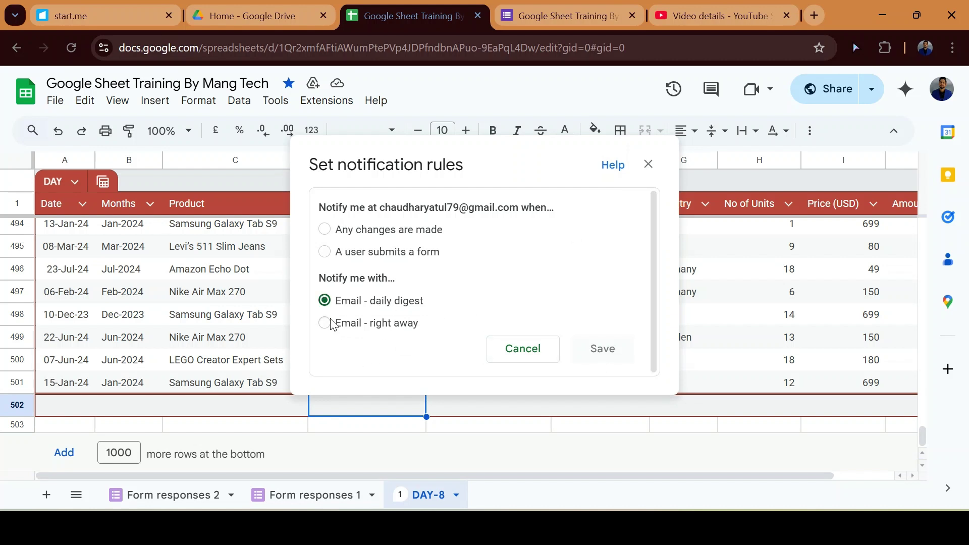
click(325, 252)
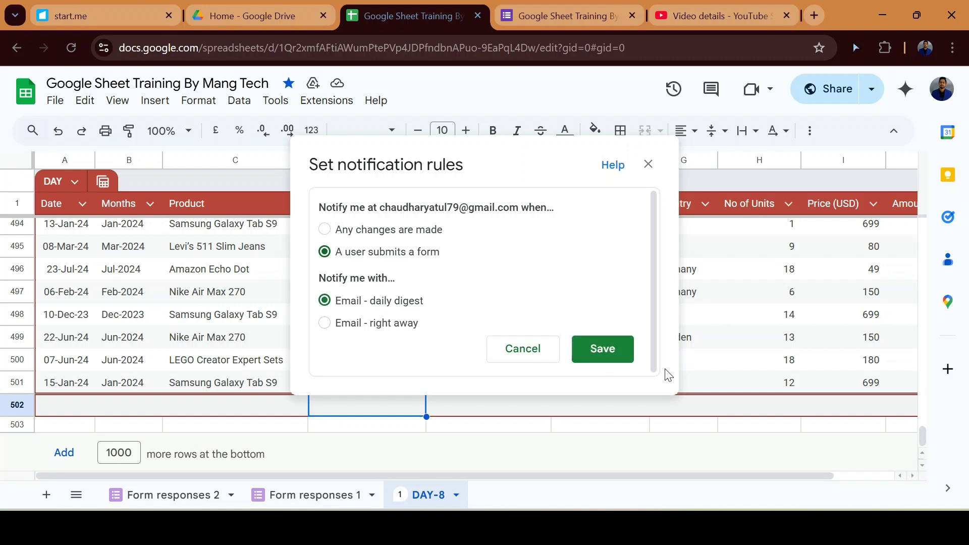
click(581, 360)
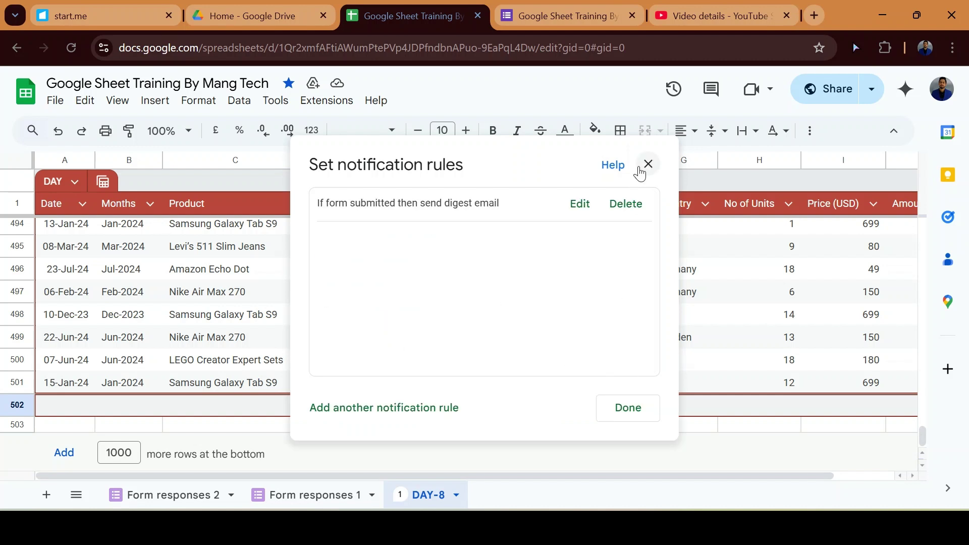
Step: Close the notification rules, check the Gmail inbox by way of Google Drive, and return to the spreadsheet
click(634, 410)
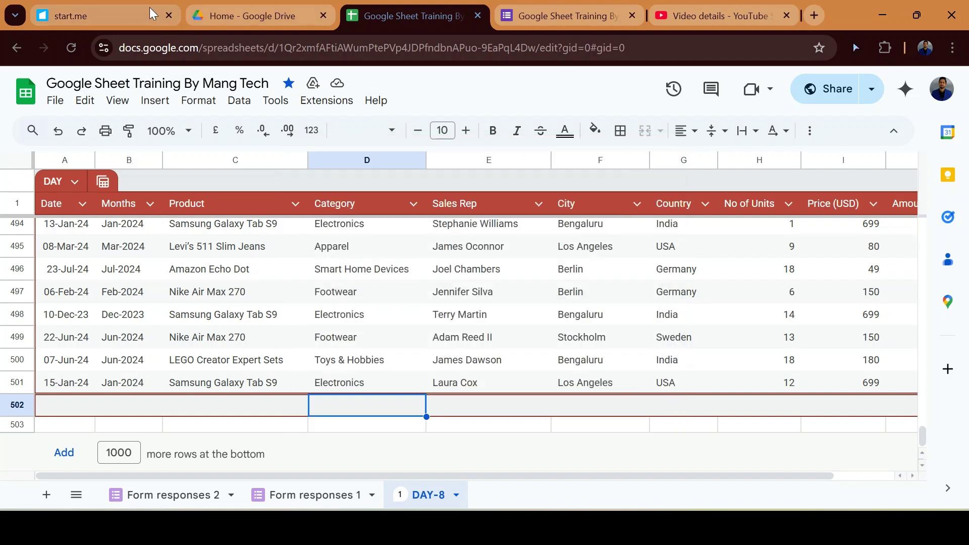
click(247, 11)
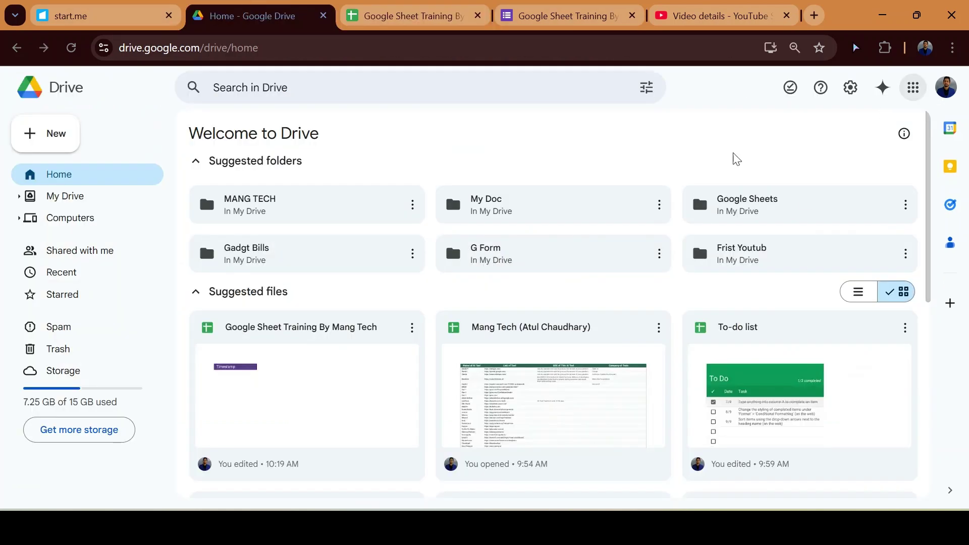
click(913, 95)
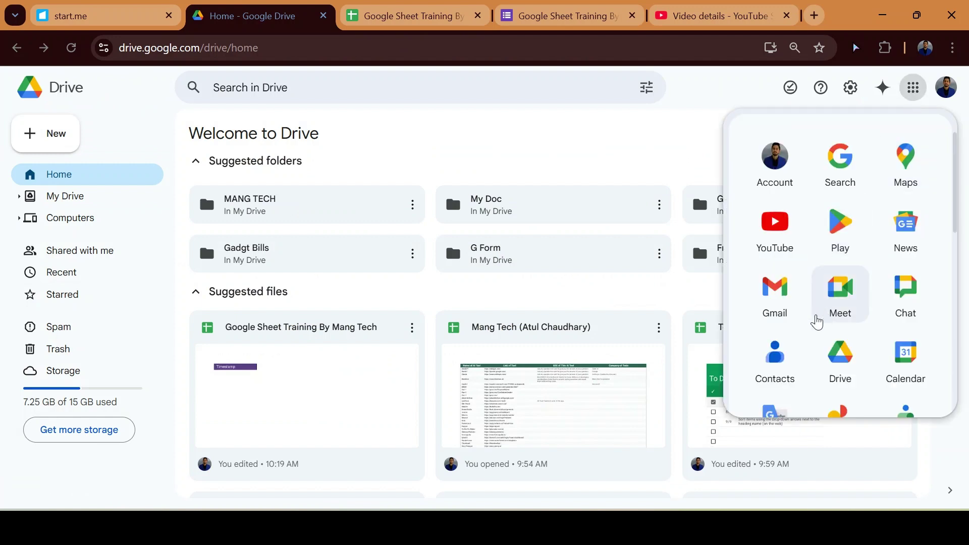
click(776, 290)
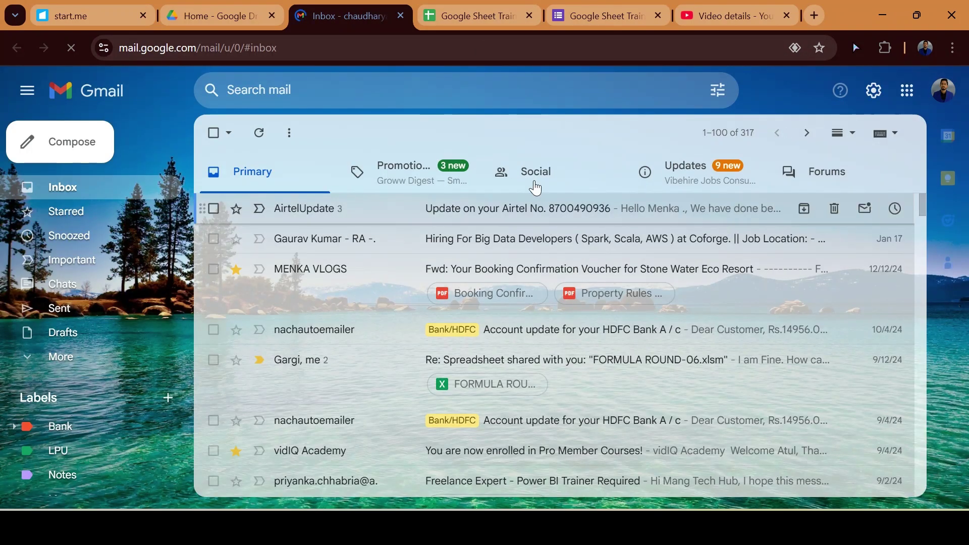
click(434, 7)
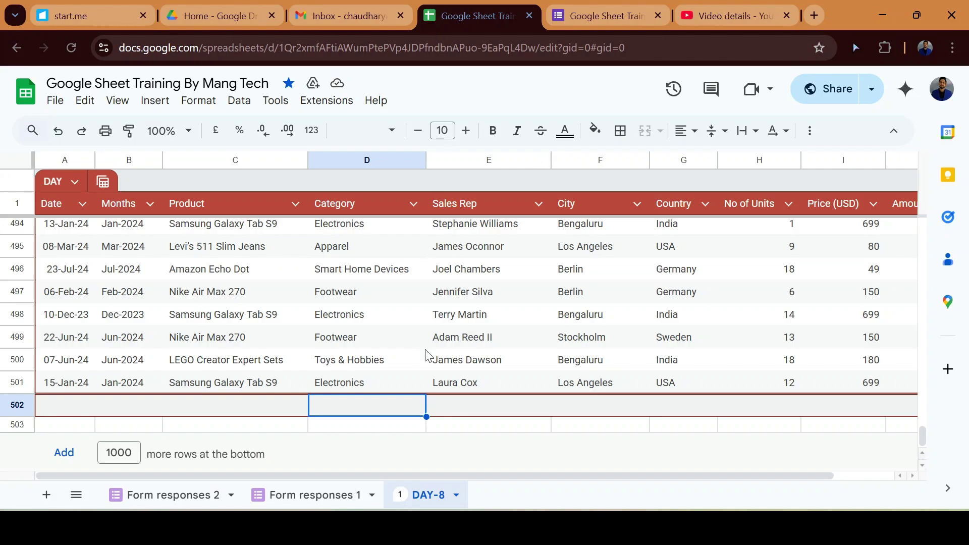
Step: Set the spreadsheet's comment notifications to All comments and save the setting
scroll(427, 353, up, 10)
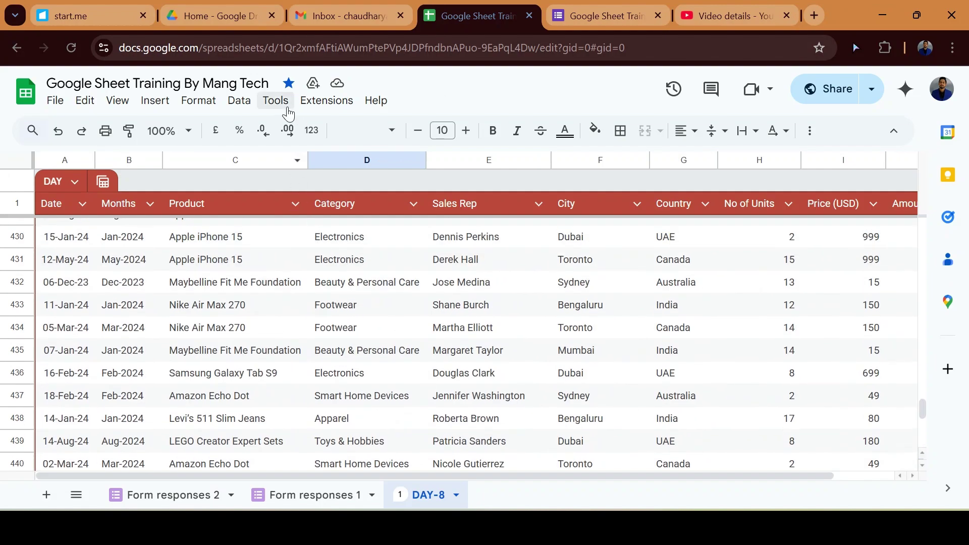
click(275, 101)
mouse_move(319, 227)
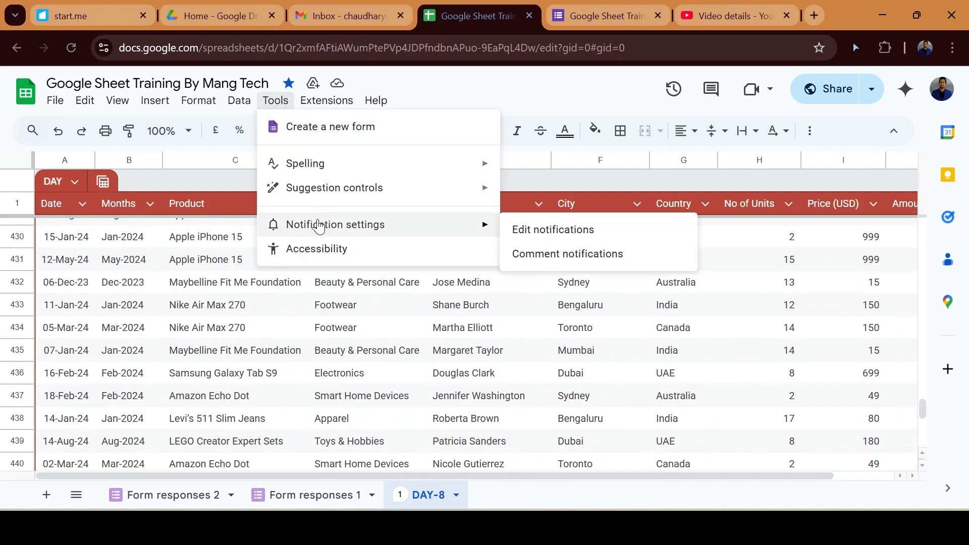
click(548, 256)
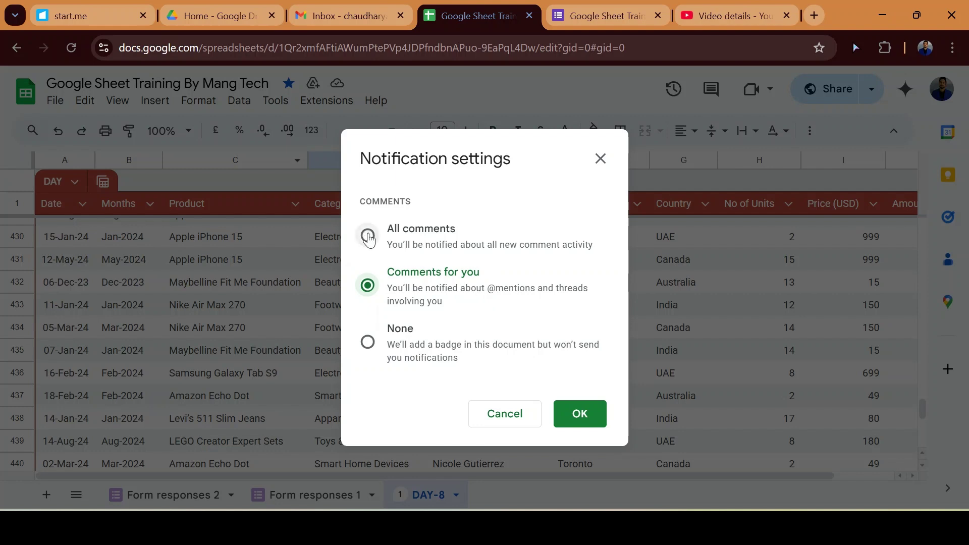
click(368, 235)
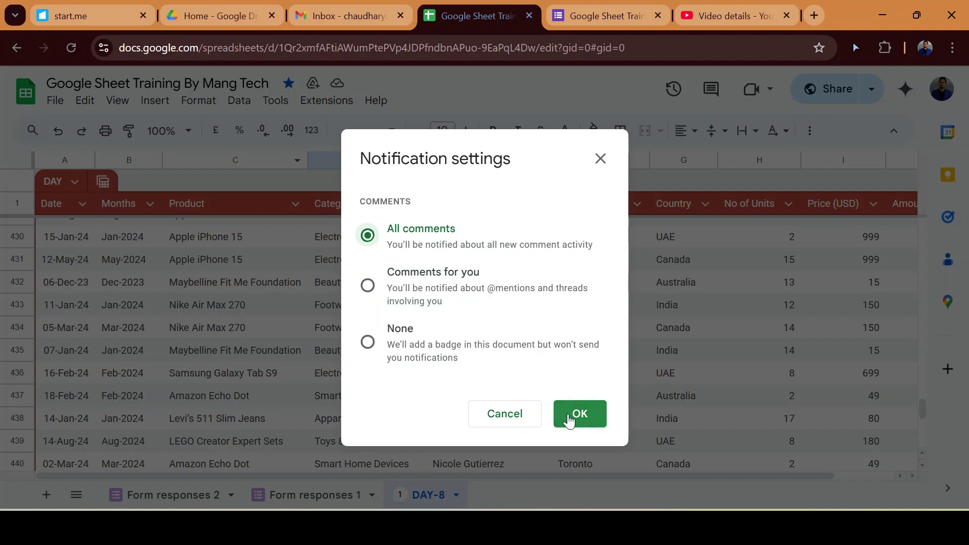
click(579, 414)
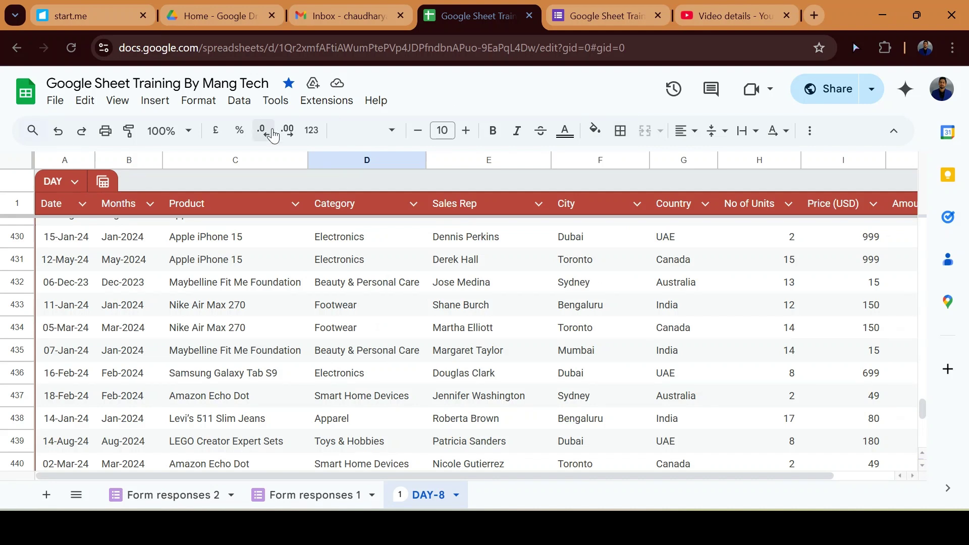
Step: Toggle screen magnifier support in the accessibility settings and apply them
click(275, 101)
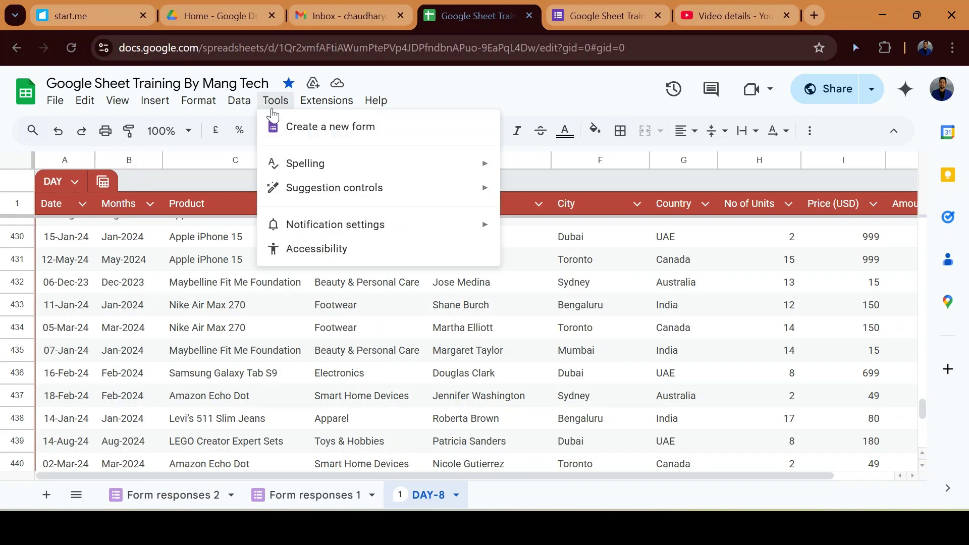
click(358, 249)
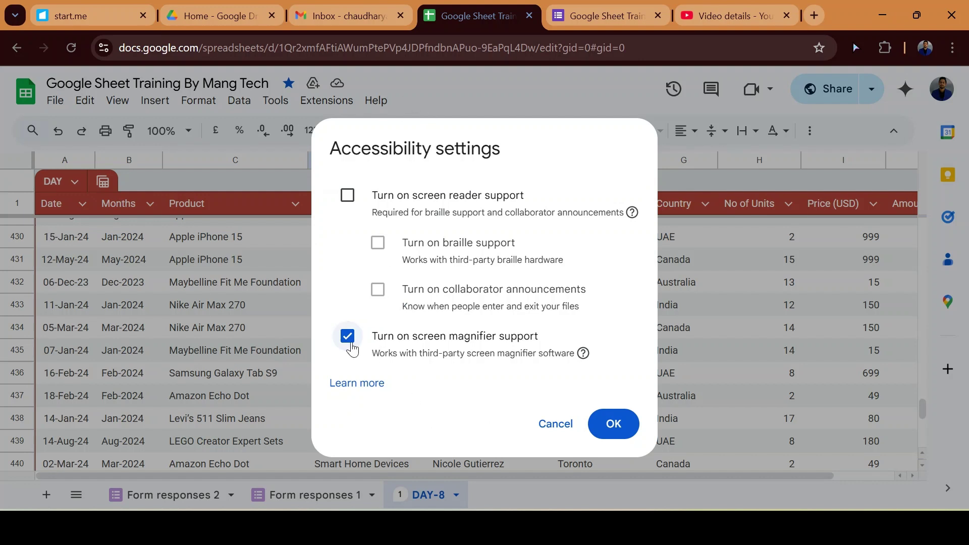
click(350, 344)
click(615, 425)
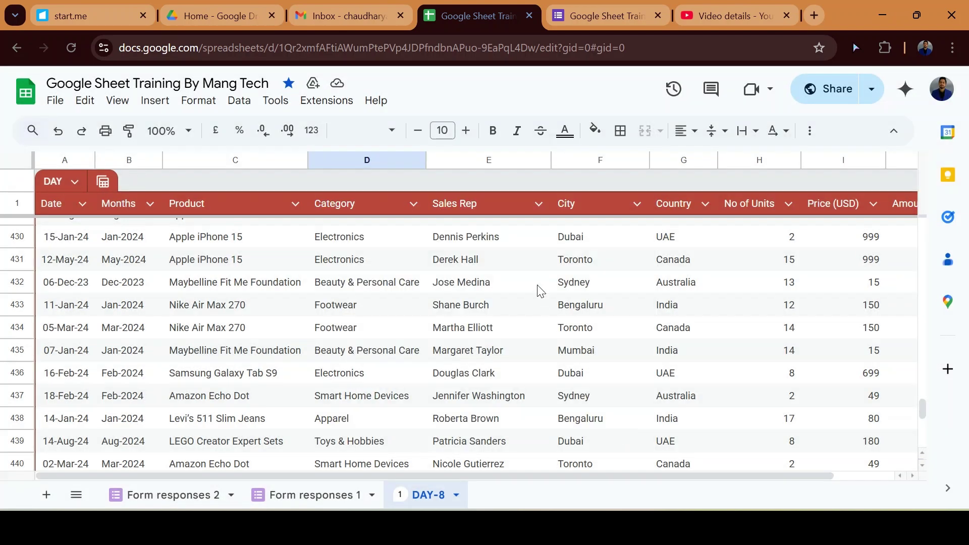
Step: Browse the add-ons offered for Sheets in the Google Workspace Marketplace and close it without installing anything
click(275, 100)
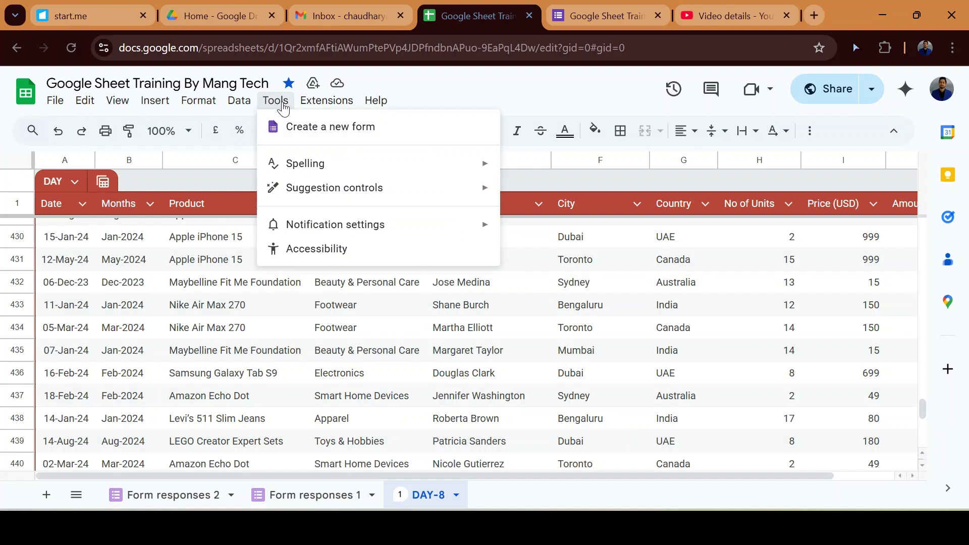
mouse_move(310, 104)
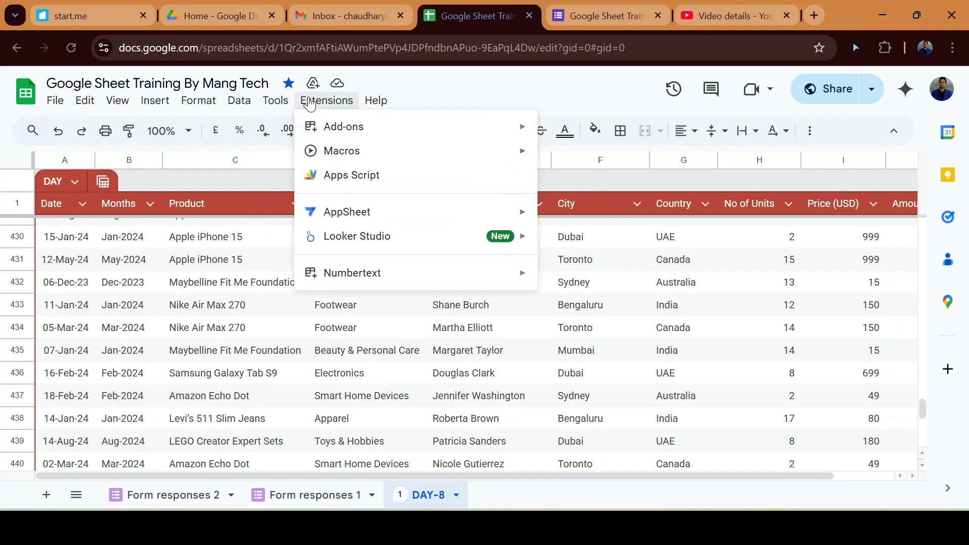
mouse_move(361, 139)
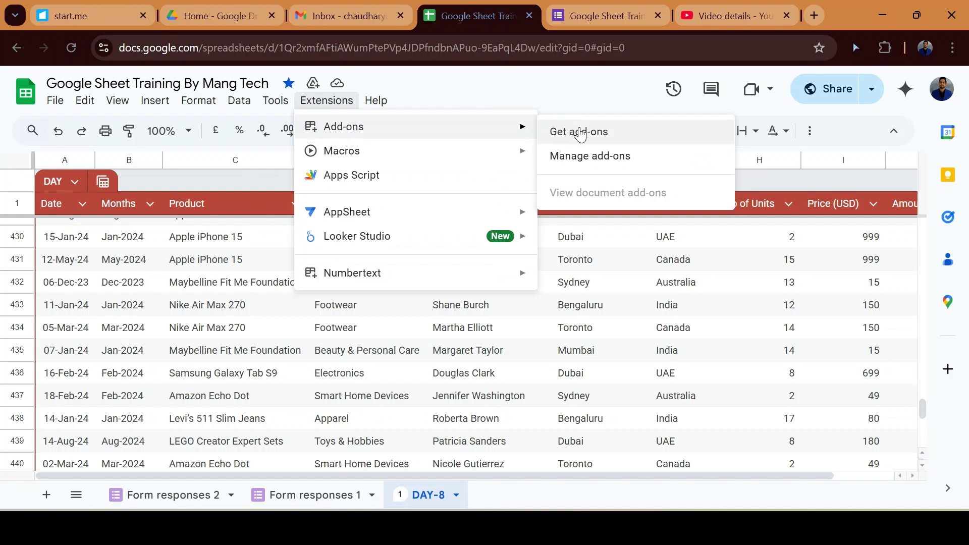
click(583, 134)
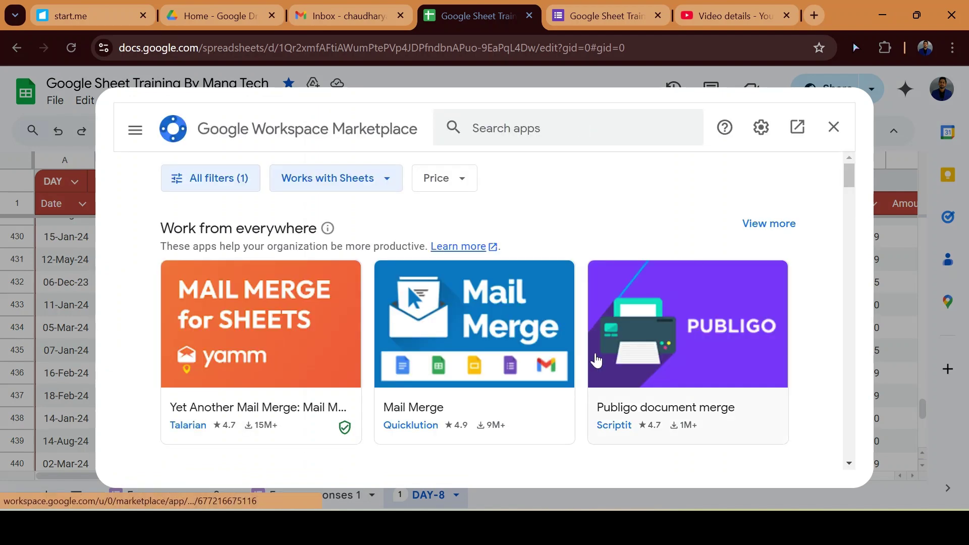
scroll(595, 360, down, 10)
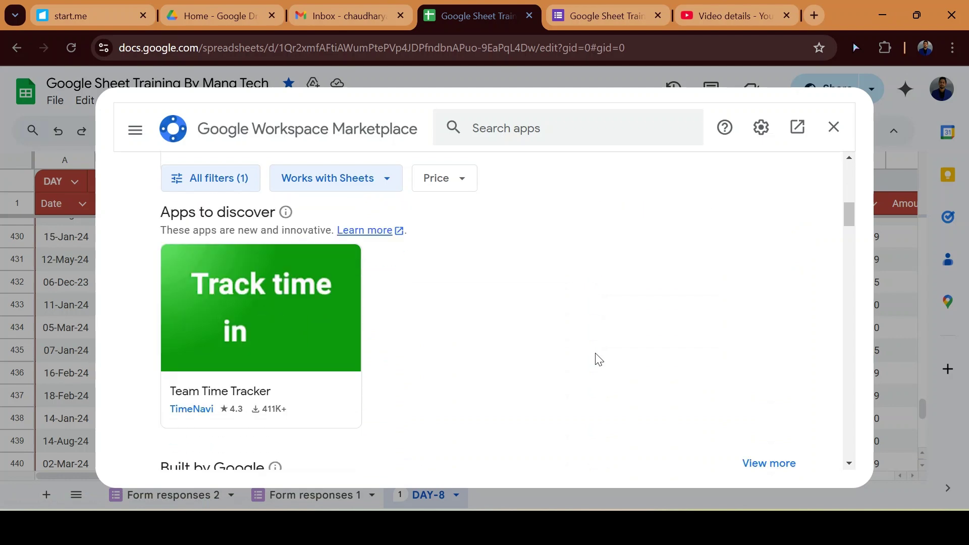
scroll(599, 359, up, 10)
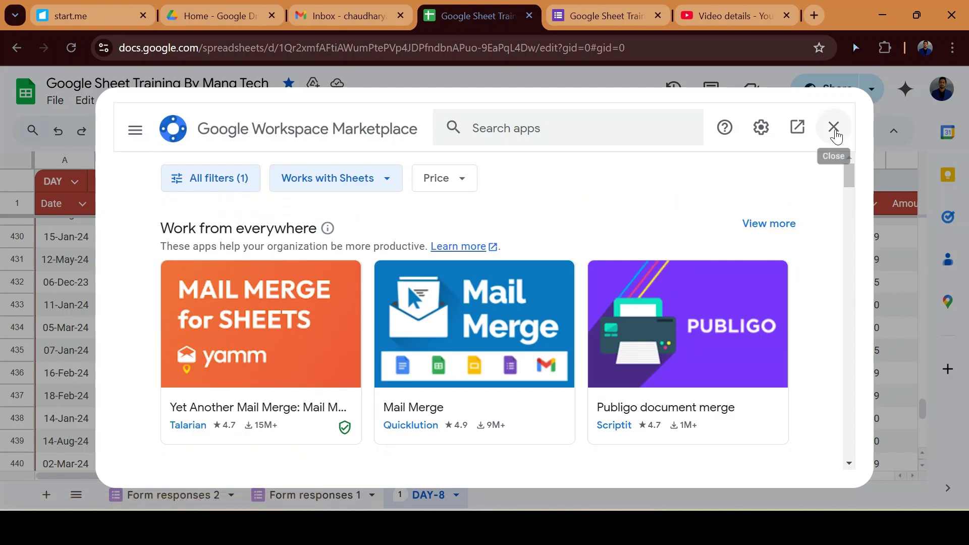
click(834, 128)
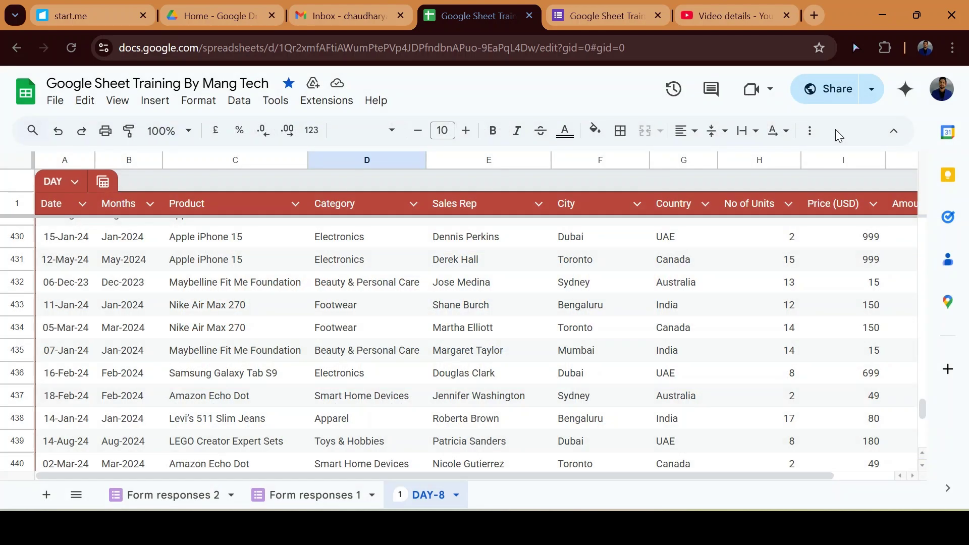
Step: Run the existing Sum macro in empty cell J502 below the Amount (USD) data
click(324, 101)
mouse_move(366, 157)
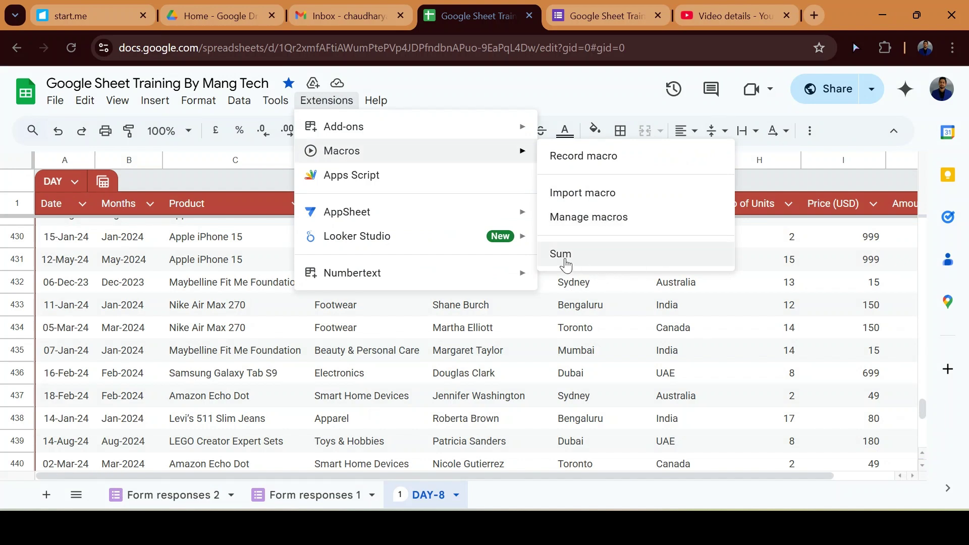
click(660, 338)
key(ctrl+Right)
key(Down)
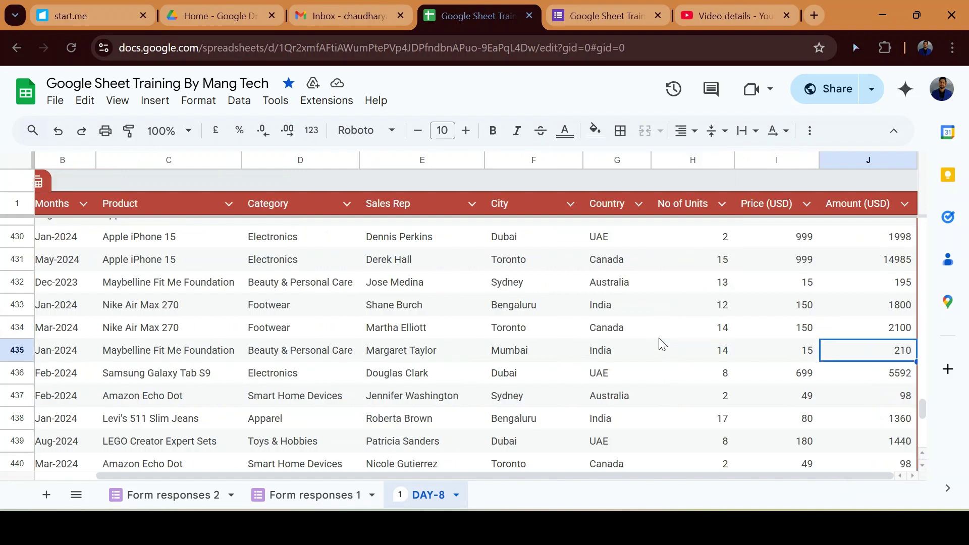
key(ctrl+Down)
key(Down)
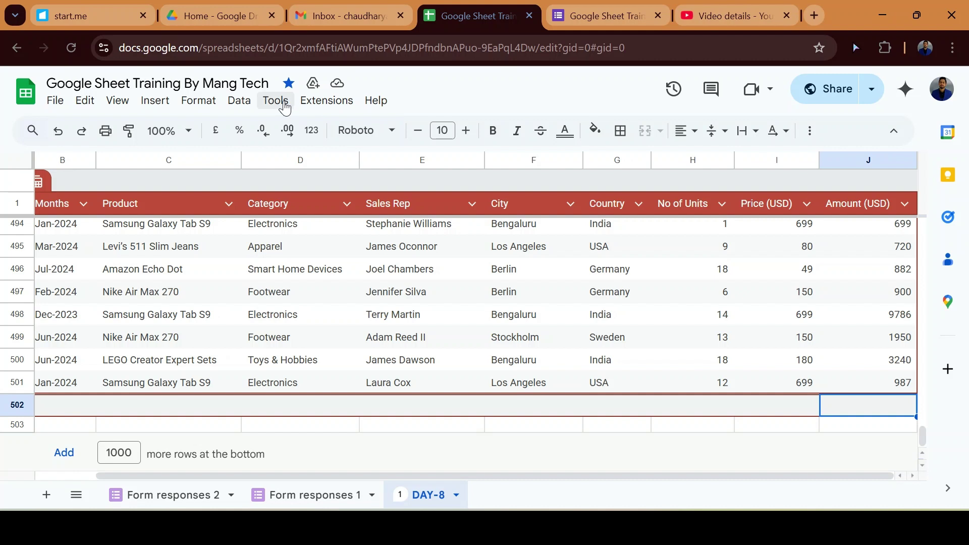
click(348, 102)
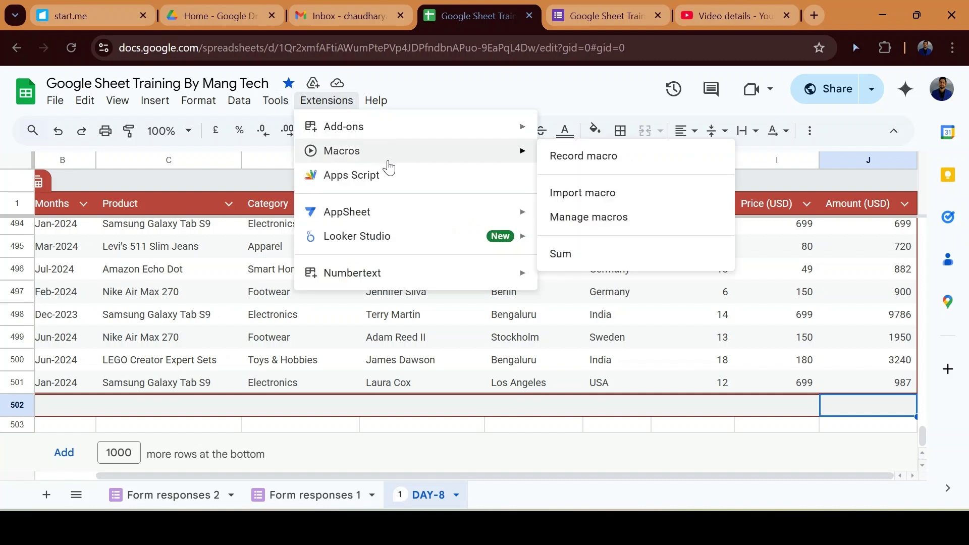
click(578, 257)
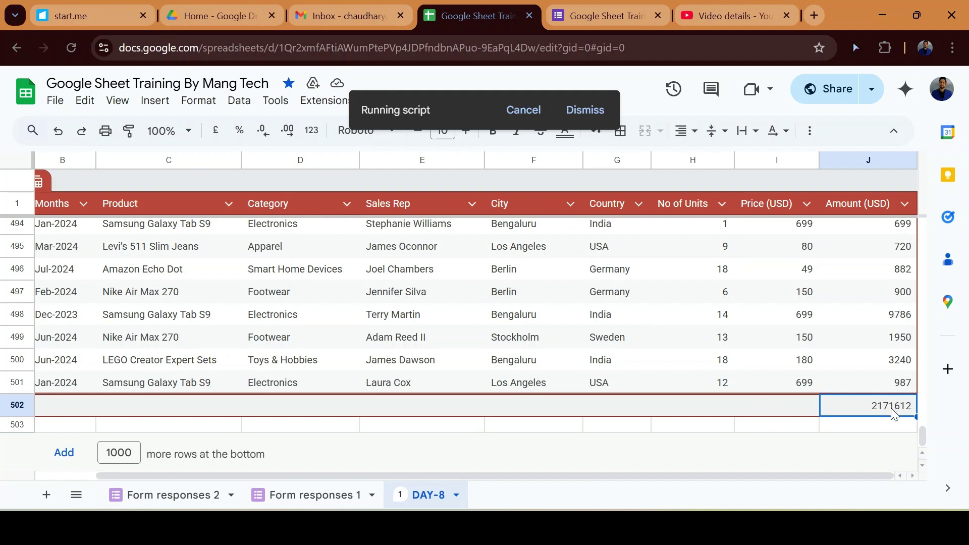
Step: Start recording a new macro with empty cell I502 below the Price (USD) data selected
click(780, 406)
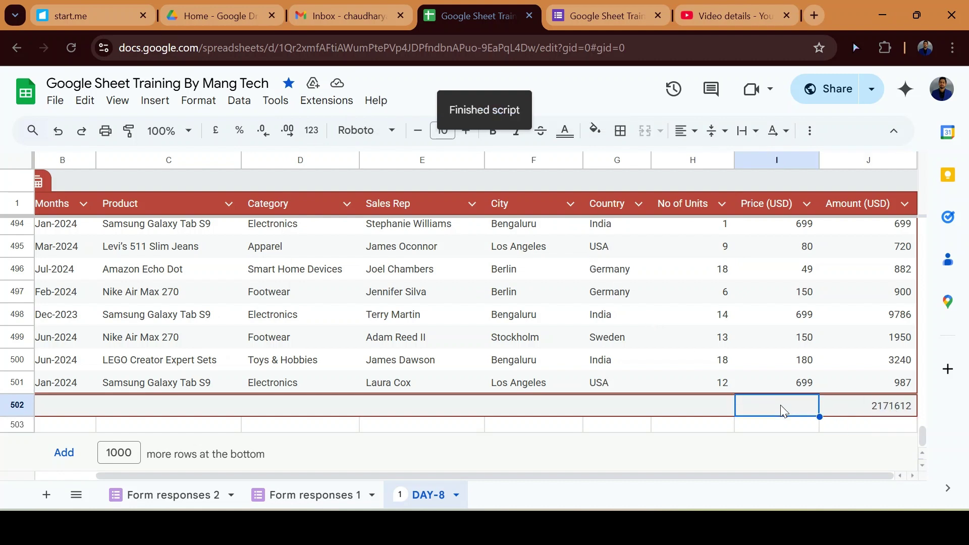
click(304, 103)
mouse_move(366, 157)
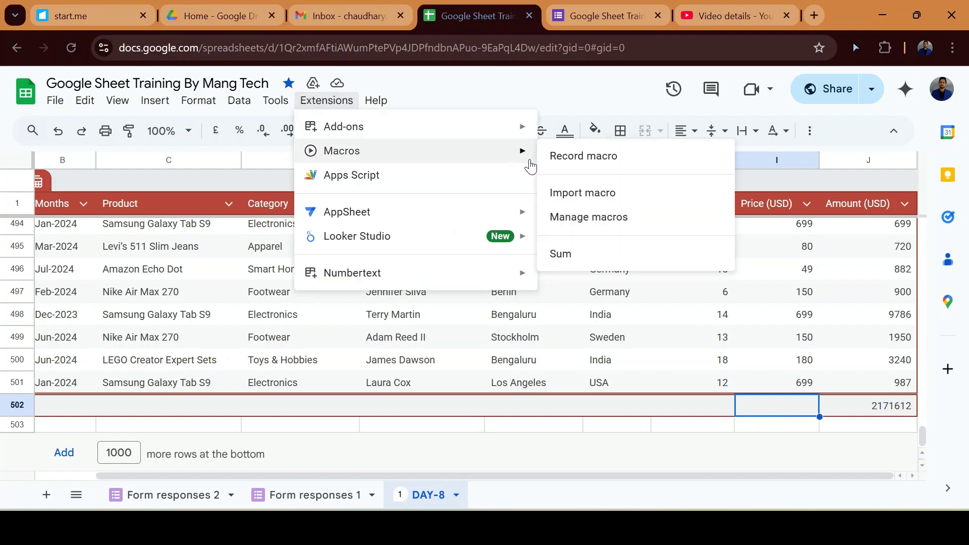
click(561, 158)
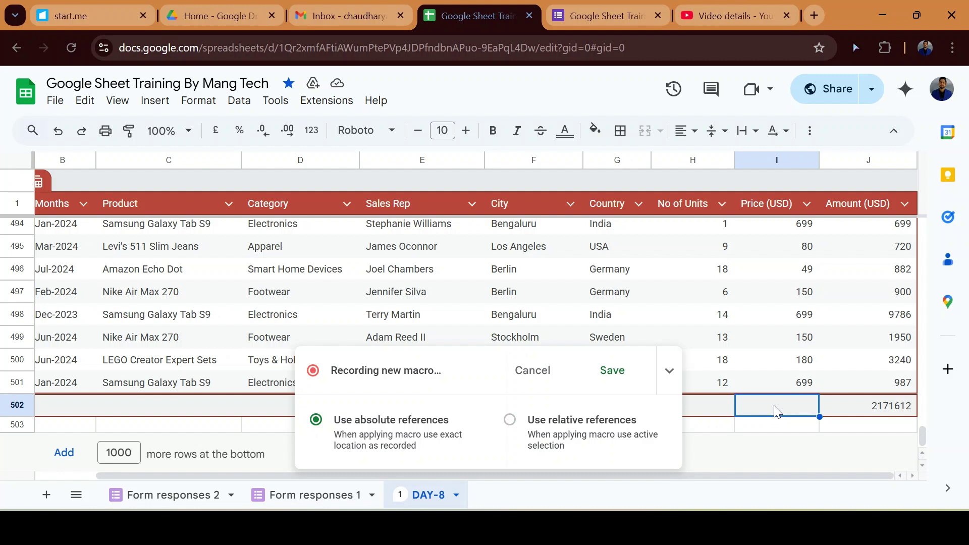
Step: Enter a SUM formula in I502 over the Price (USD) column from row 2 down, and reselect that cell
text(=sum)
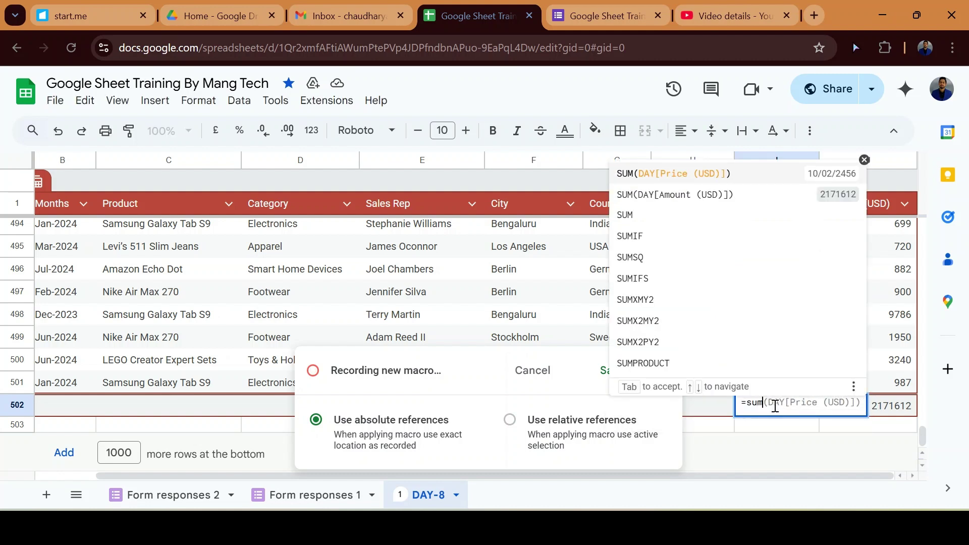
click(705, 216)
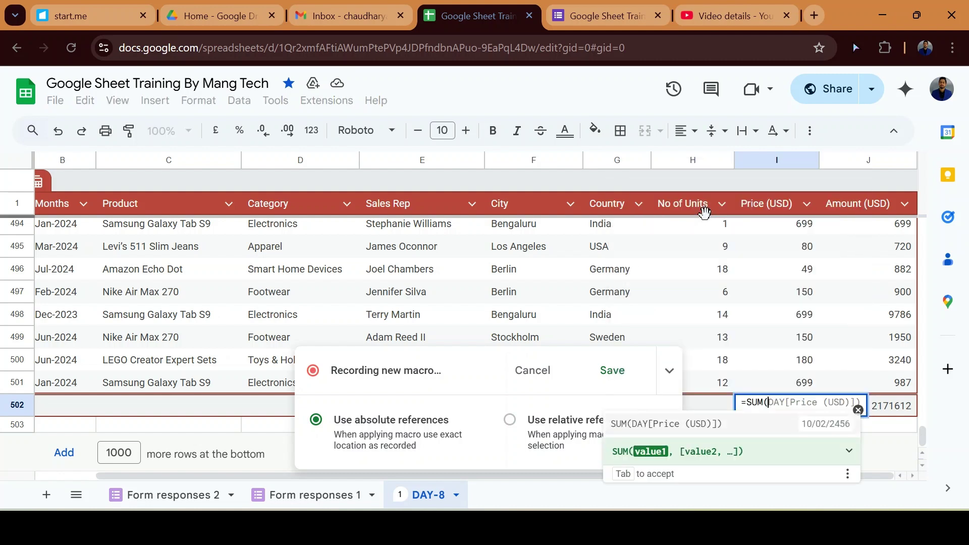
key(Tab)
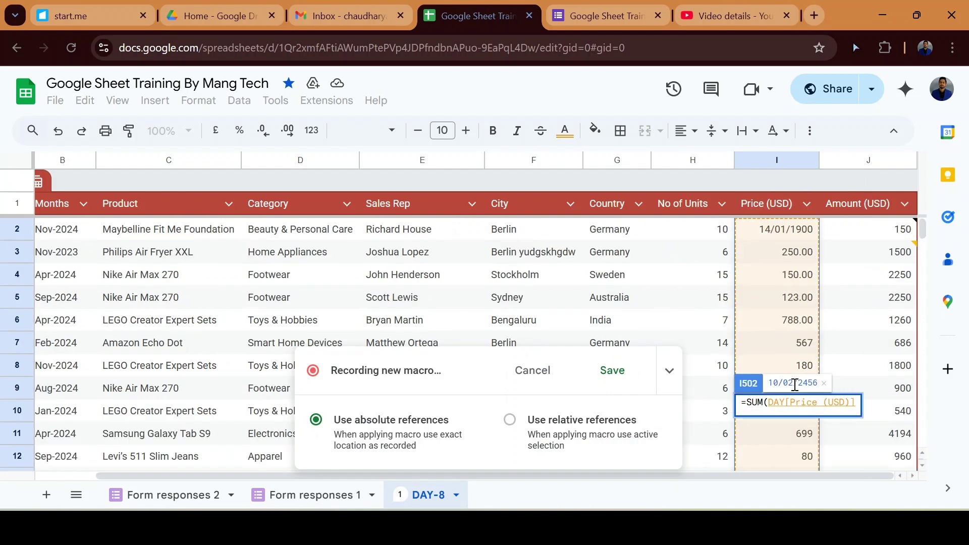
click(813, 322)
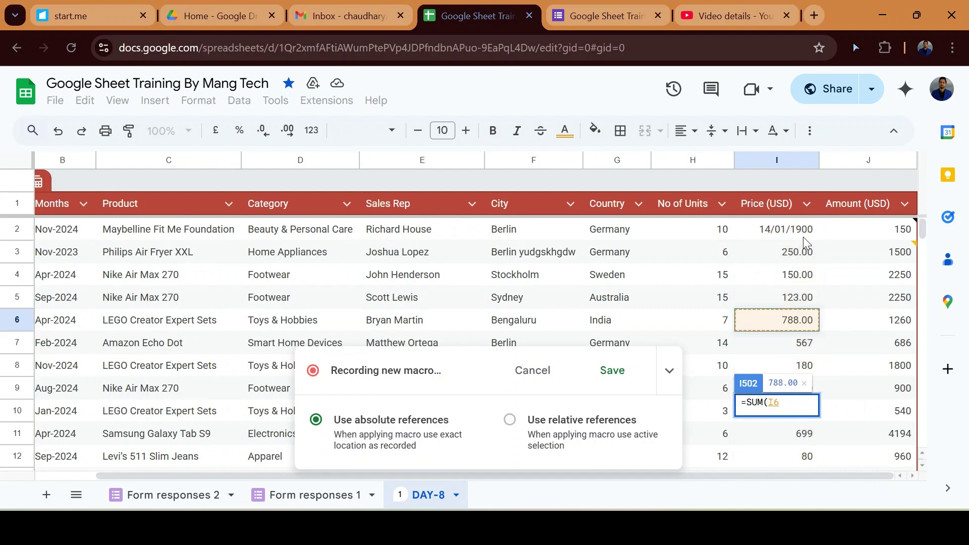
click(780, 222)
key(Up)
key(Down)
key(ctrl+shift+Down)
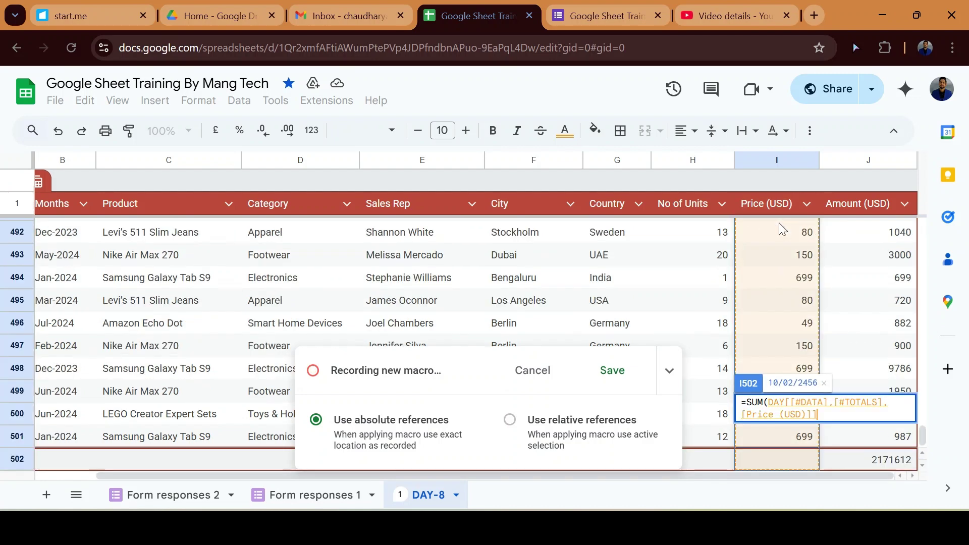
key(Return)
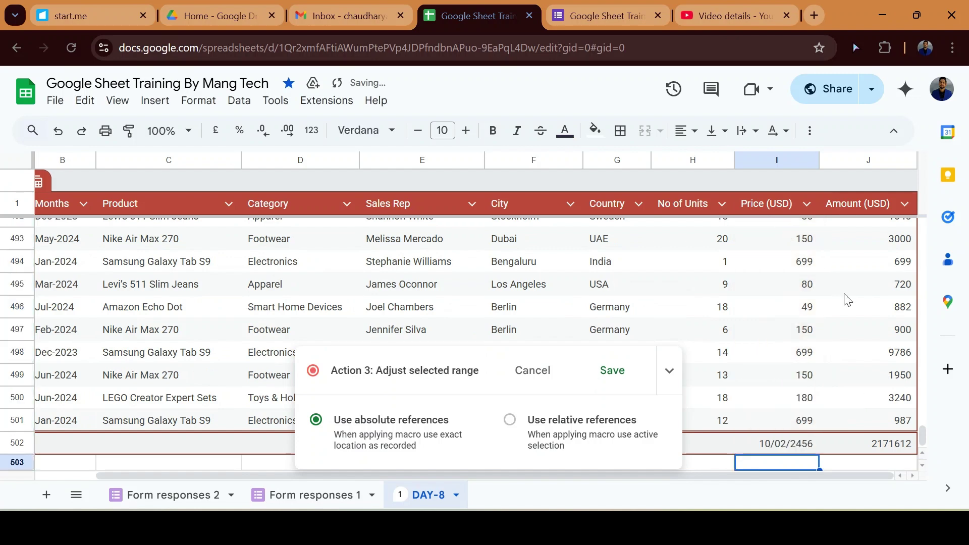
click(800, 443)
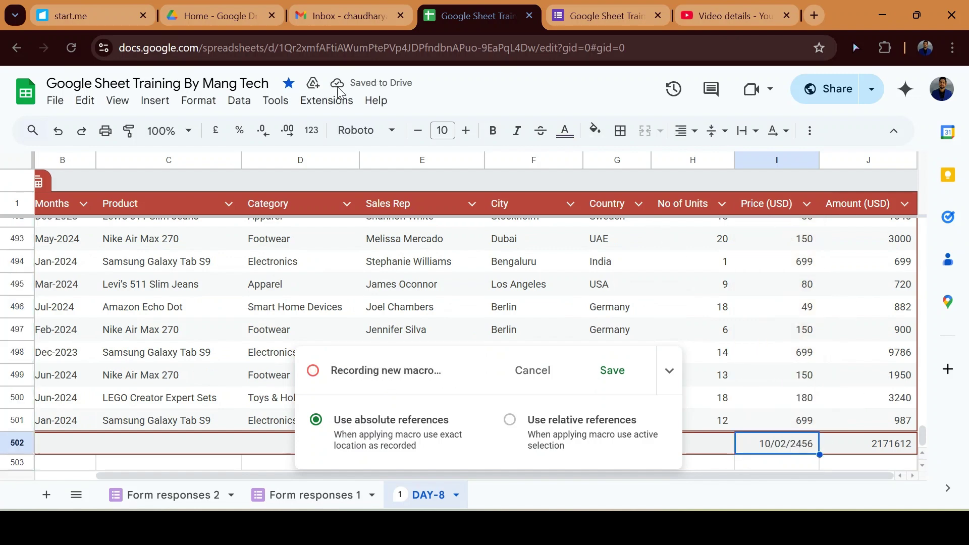
Step: Apply the Automatic number format to the Price (USD) total in I502 while the macro is recording
click(198, 100)
mouse_move(349, 163)
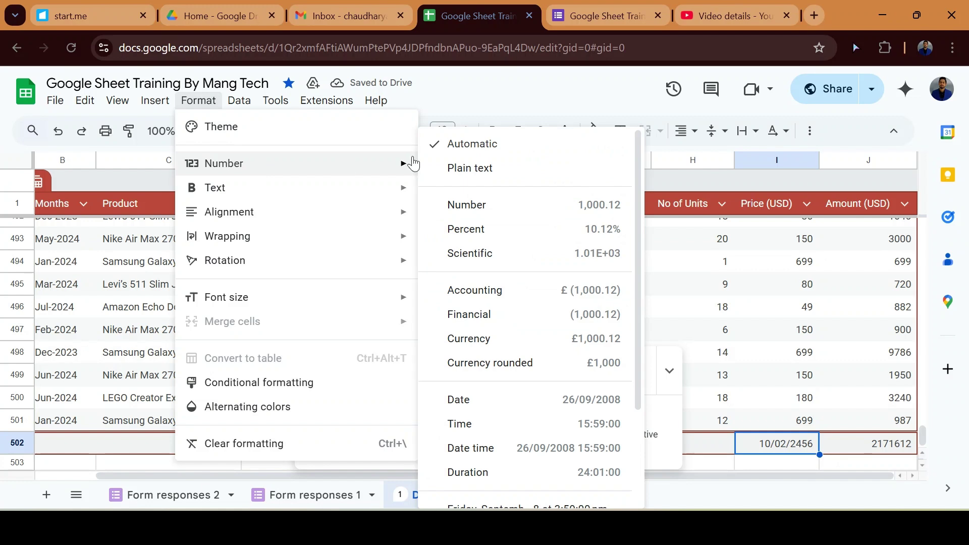
click(470, 144)
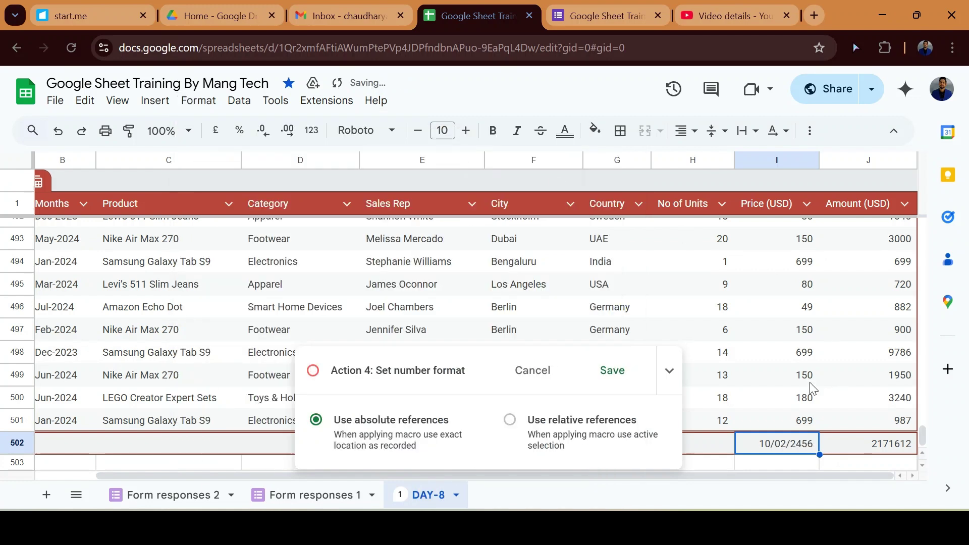
Step: Apply the Automatic number format to I2, the first Price (USD) value, and return to the total in I502
click(793, 362)
key(ctrl+Up)
key(Down)
click(783, 232)
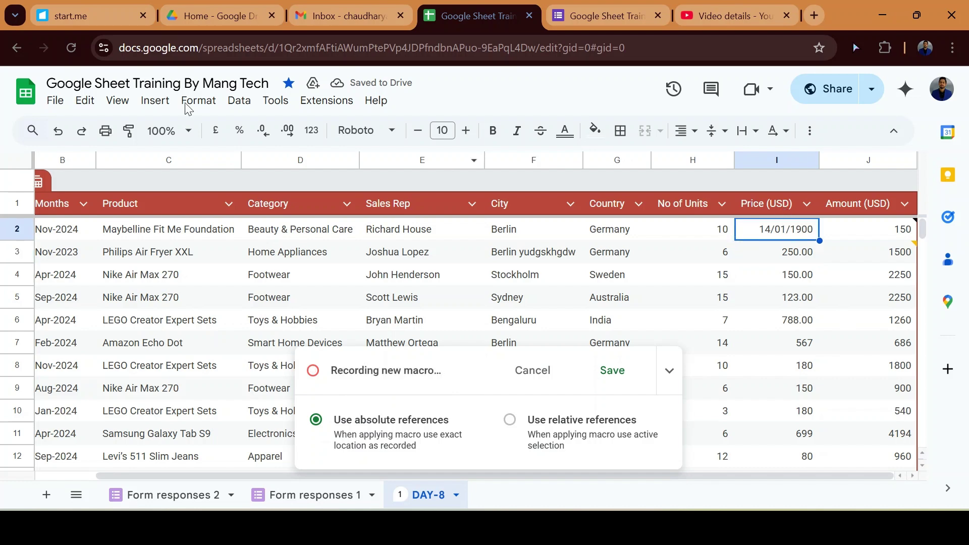
click(199, 100)
mouse_move(238, 165)
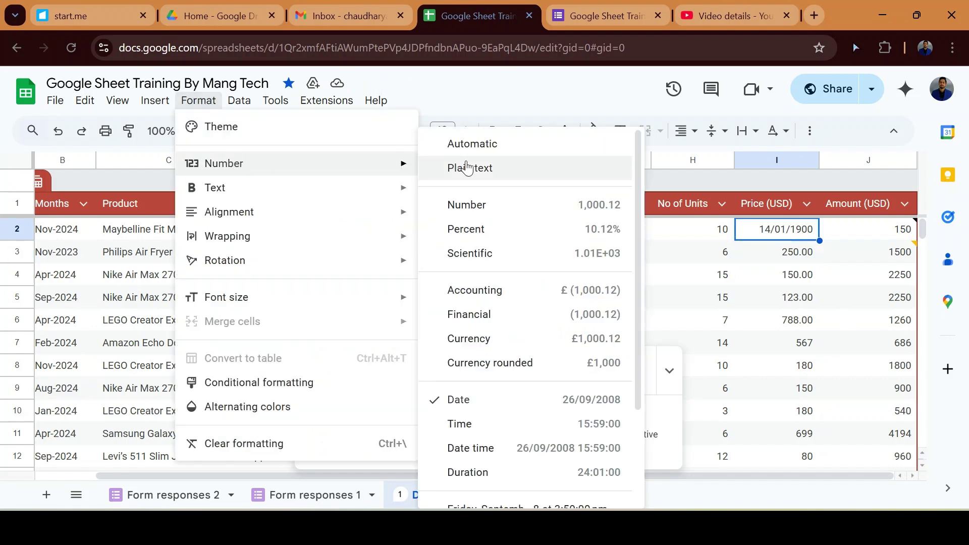
click(476, 151)
click(792, 303)
key(ctrl+Down)
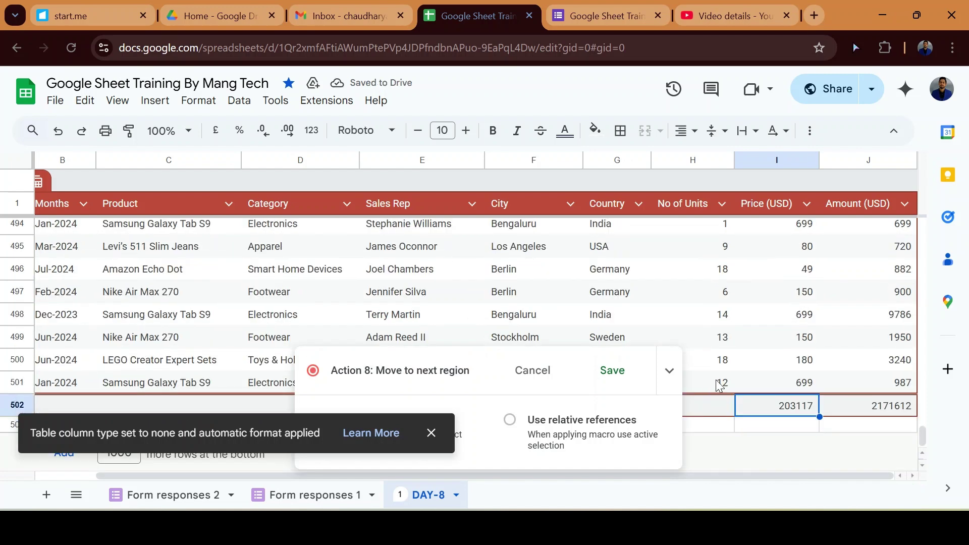
Step: Finish the recording and save the new macro as Sum2 without a shortcut
click(626, 370)
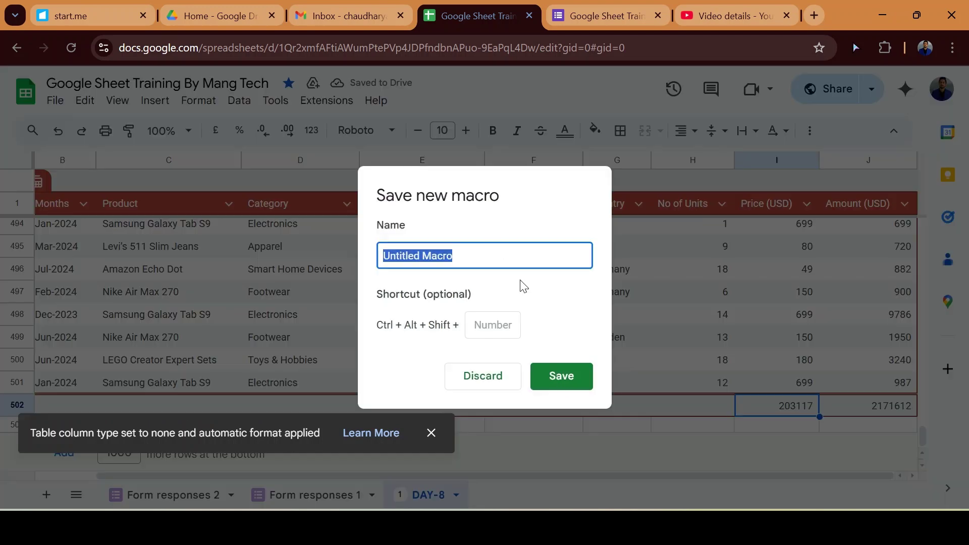
text(Sum2)
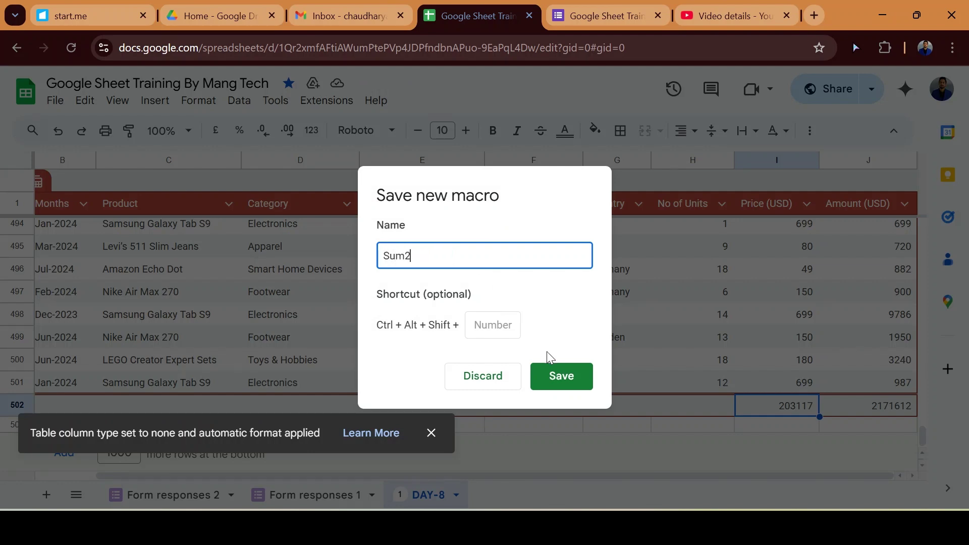
click(558, 379)
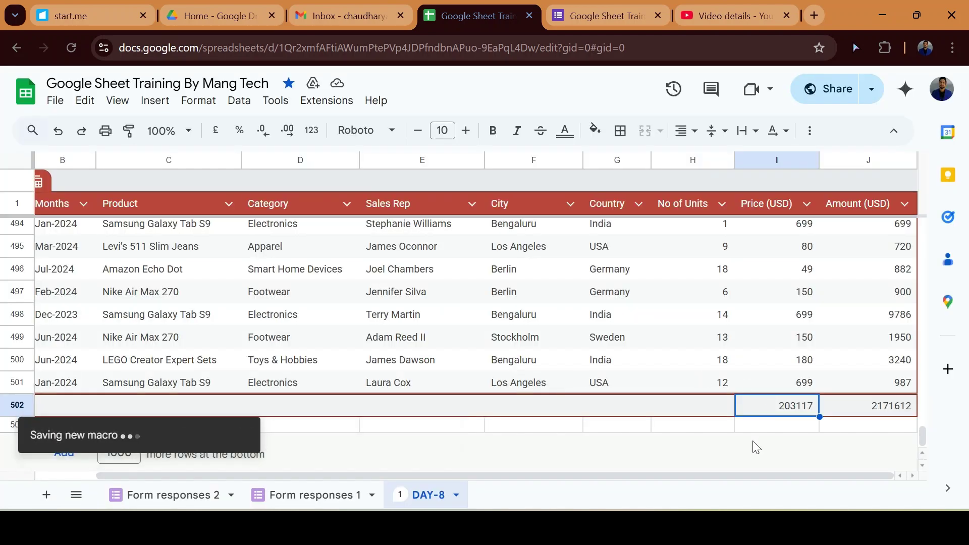
Step: Clear the Price (USD) total in I502 and run the Sum2 macro to enter it again
click(792, 389)
click(795, 410)
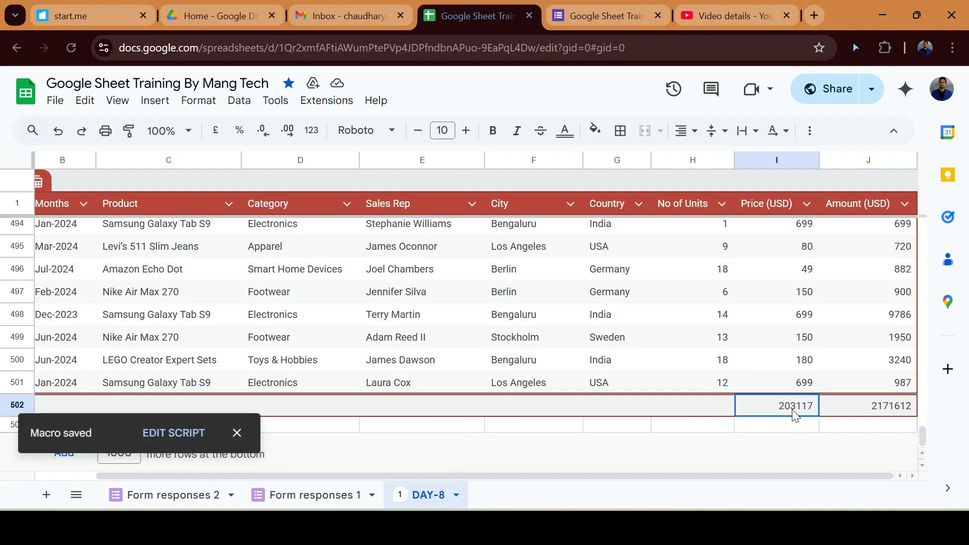
key(Delete)
click(314, 101)
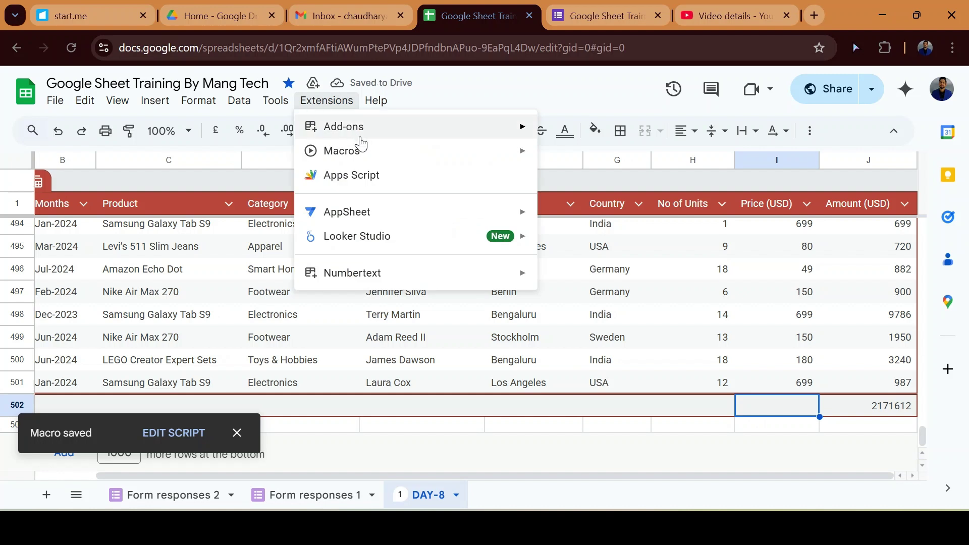
mouse_move(368, 154)
click(565, 278)
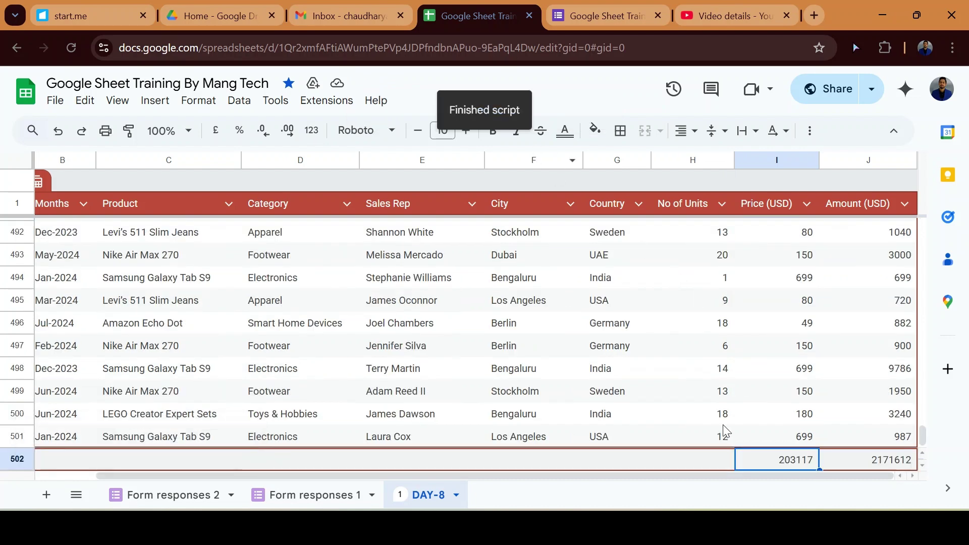
Step: Run the Sum macro with I2, the first Price (USD) value, as the selected cell
click(798, 439)
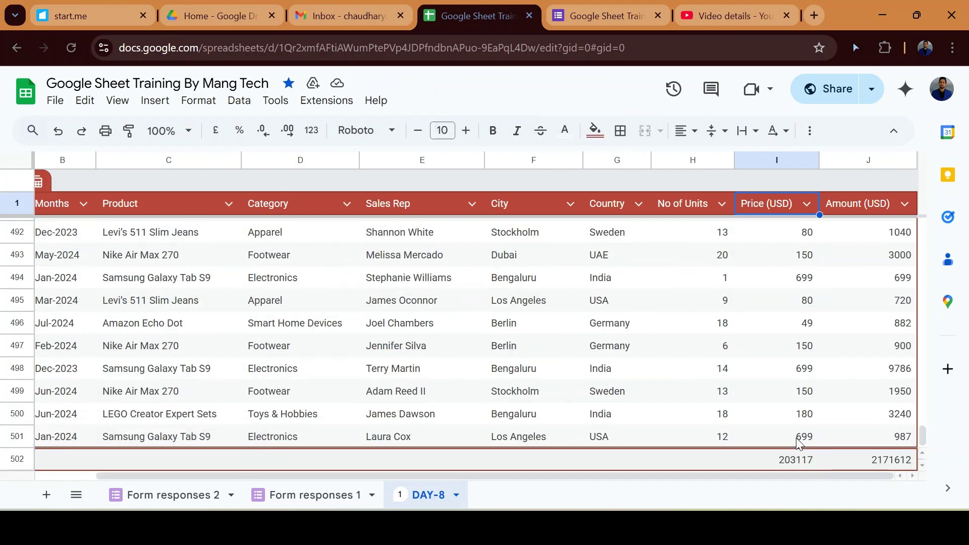
key(ctrl+Up)
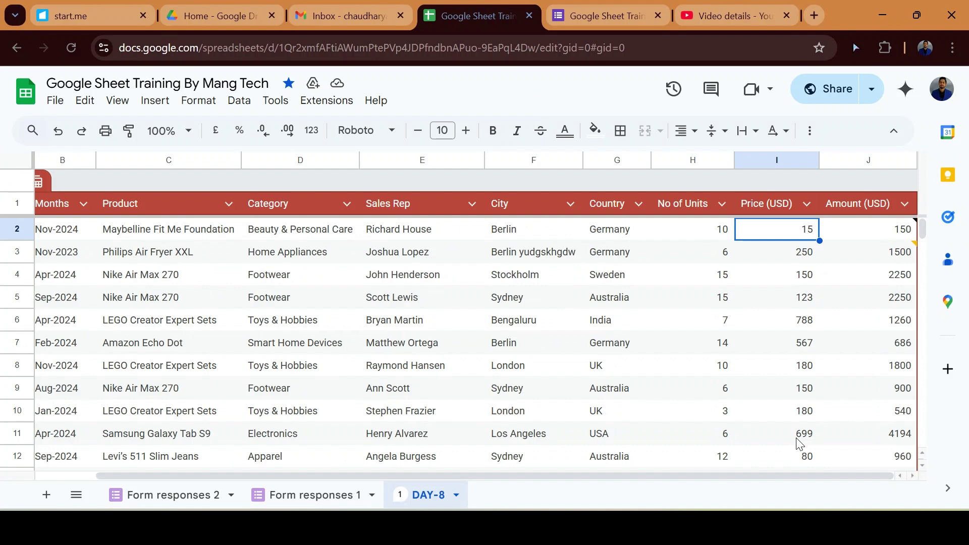
key(ctrl+Down)
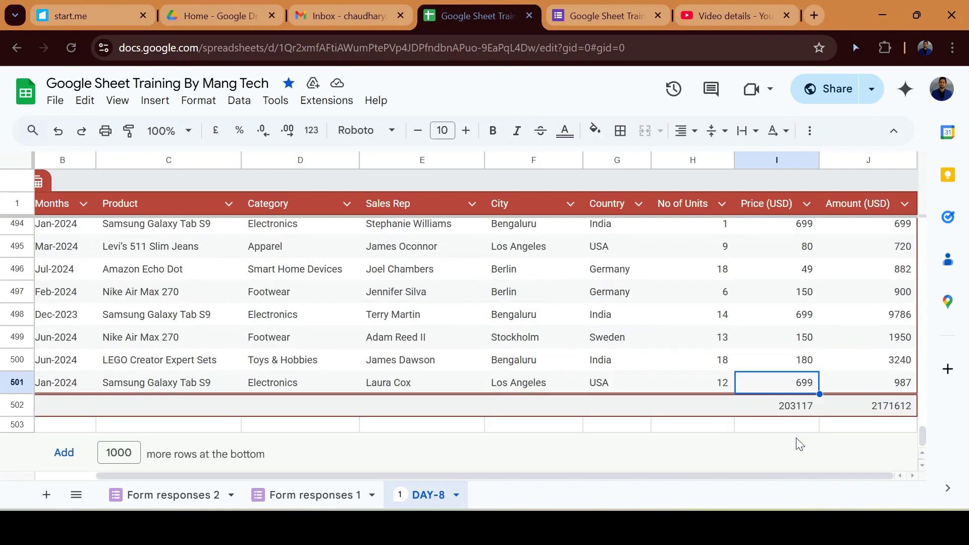
key(ctrl+Up)
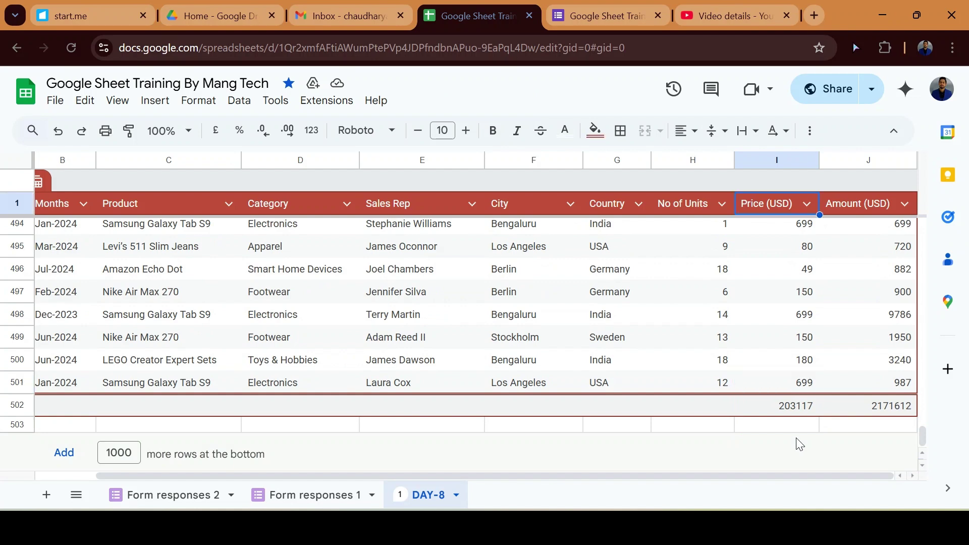
key(Down)
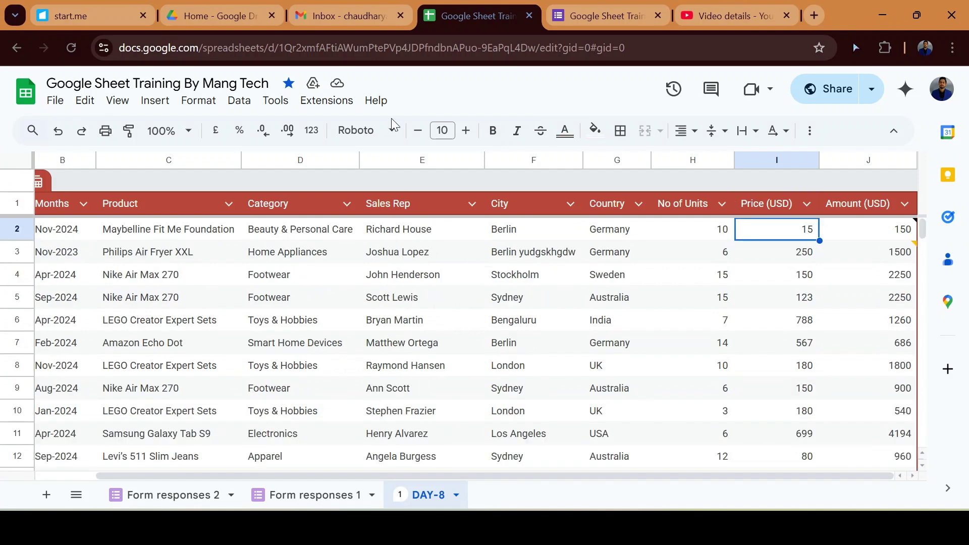
click(327, 100)
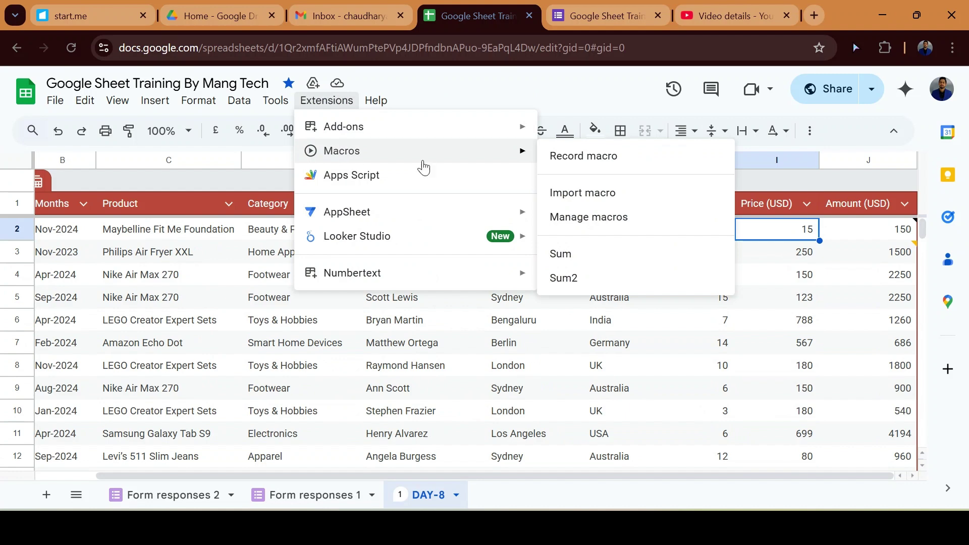
mouse_move(513, 151)
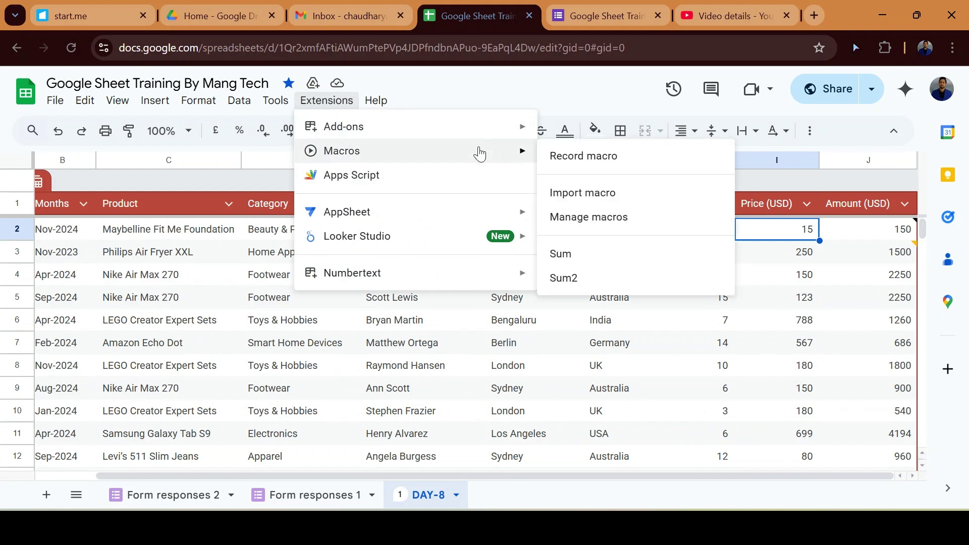
click(591, 265)
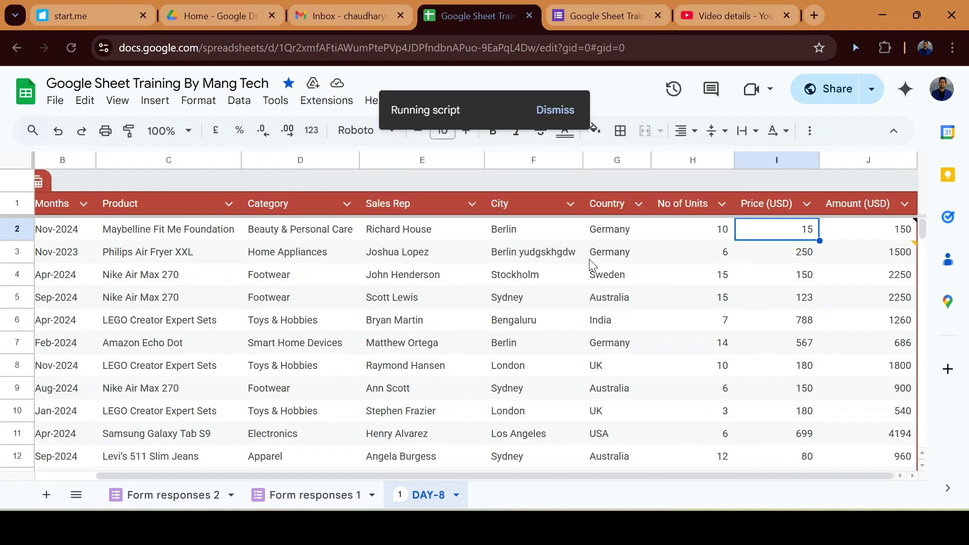
Step: Open the script of the Sum macro for editing from the list of managed macros
click(275, 101)
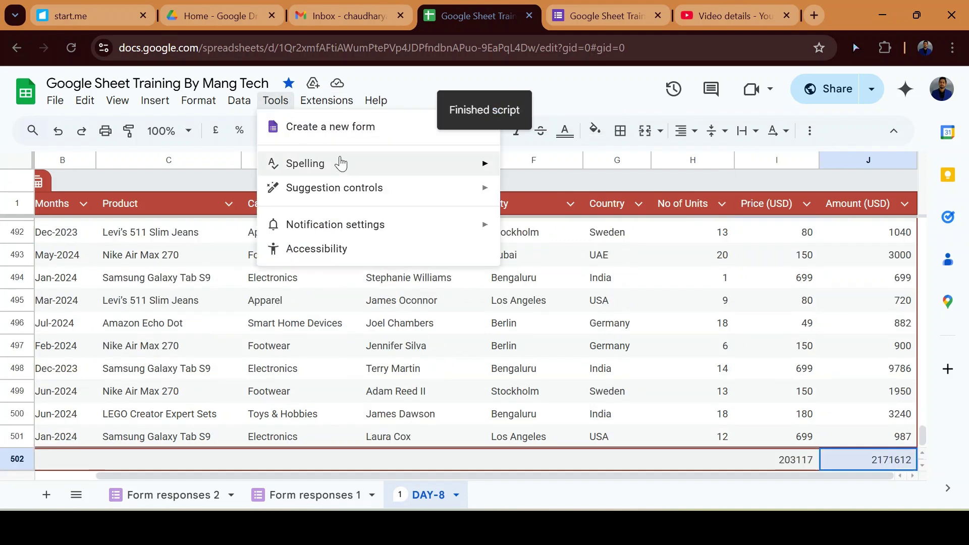
click(325, 100)
click(327, 100)
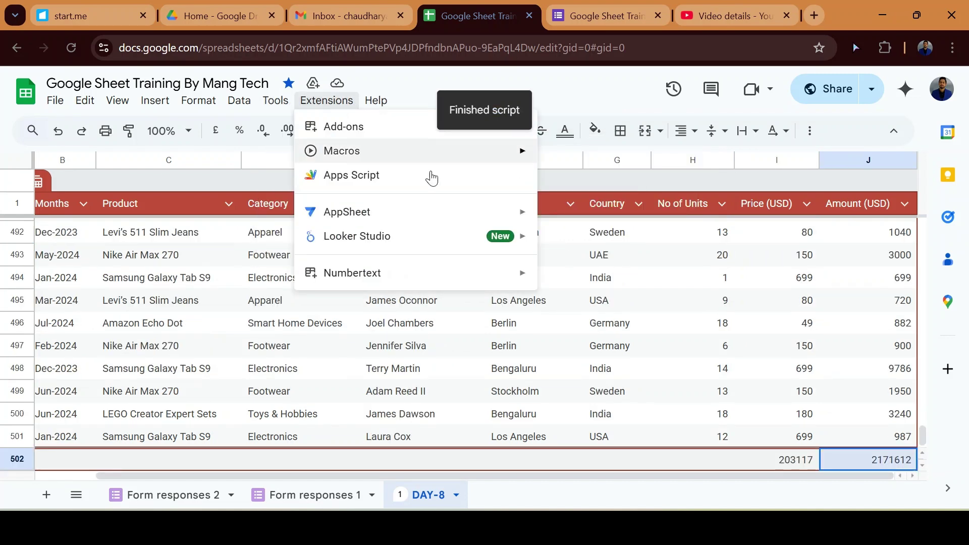
mouse_move(460, 156)
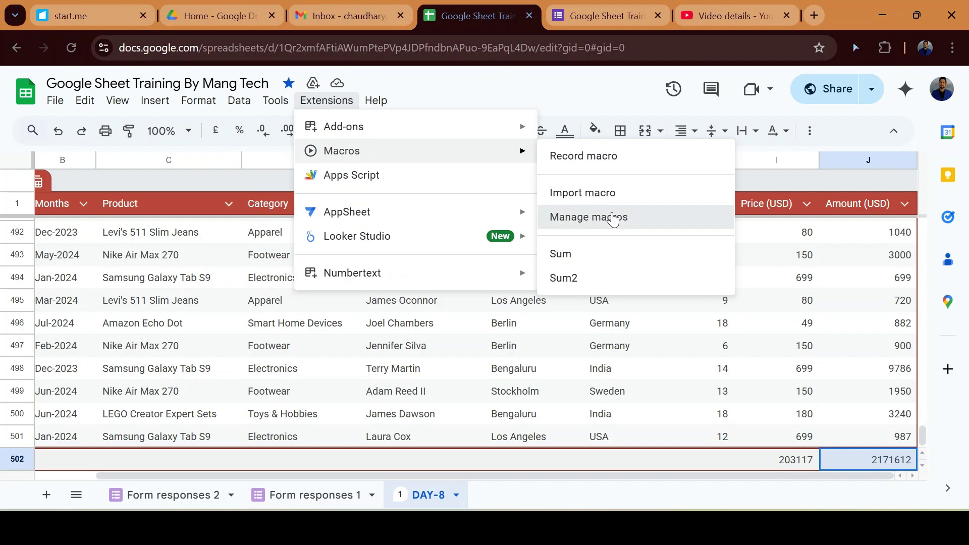
click(614, 218)
click(612, 238)
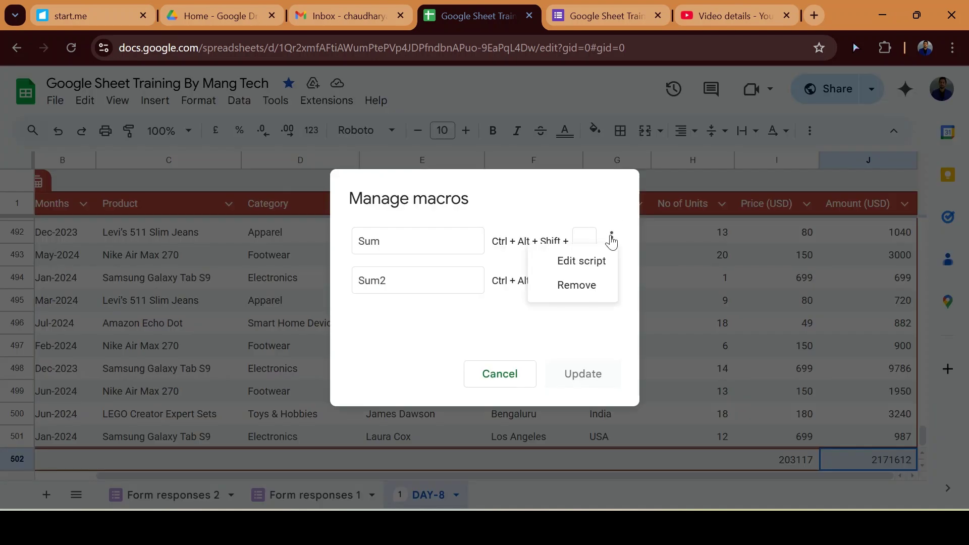
click(604, 267)
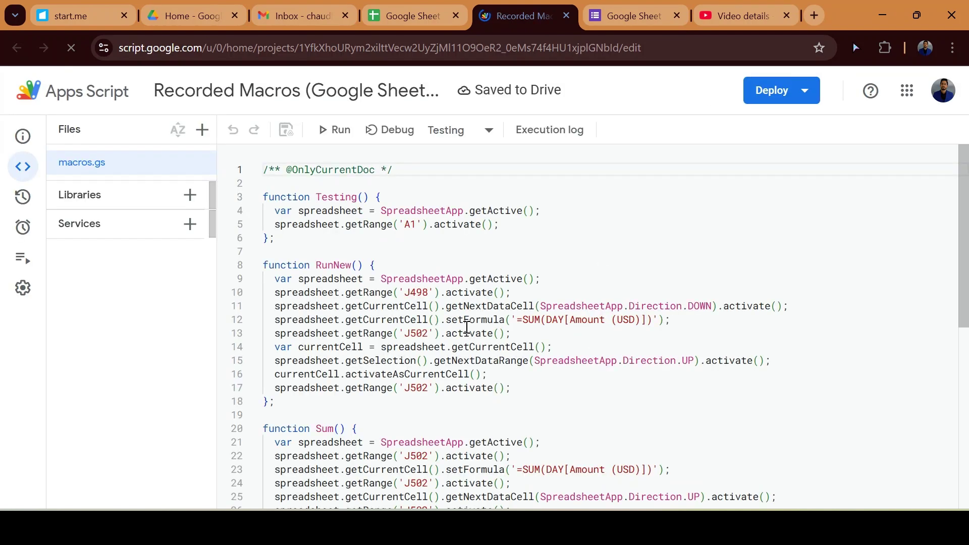
Step: Examine the recorded macro functions in macros.gs and return to the spreadsheet without changing any macro
scroll(464, 327, down, 3)
scroll(467, 327, down, 3)
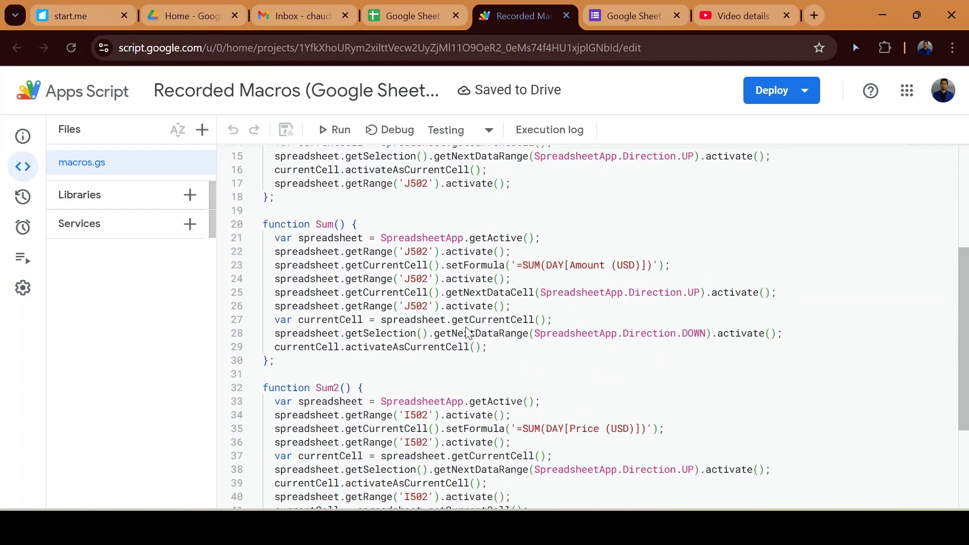
scroll(467, 327, down, 2)
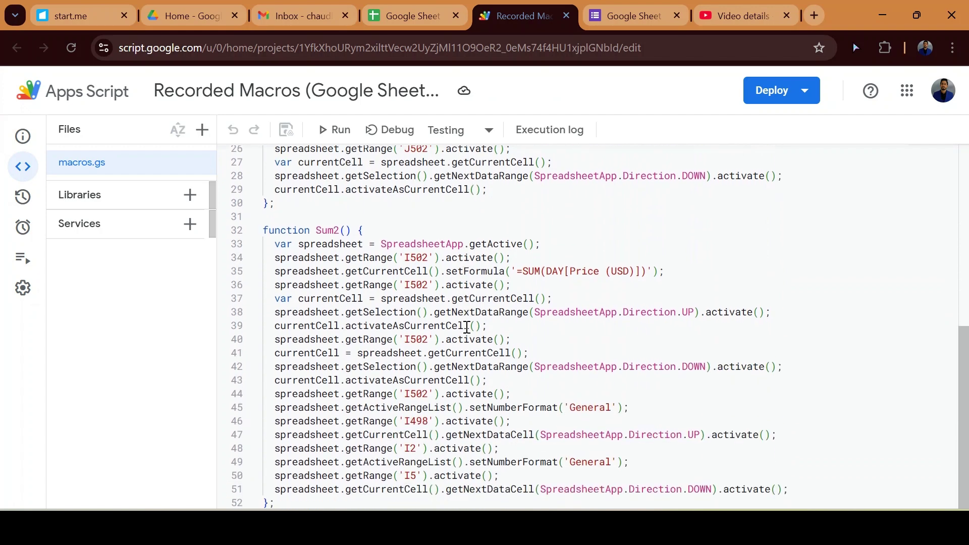
scroll(467, 327, up, 7)
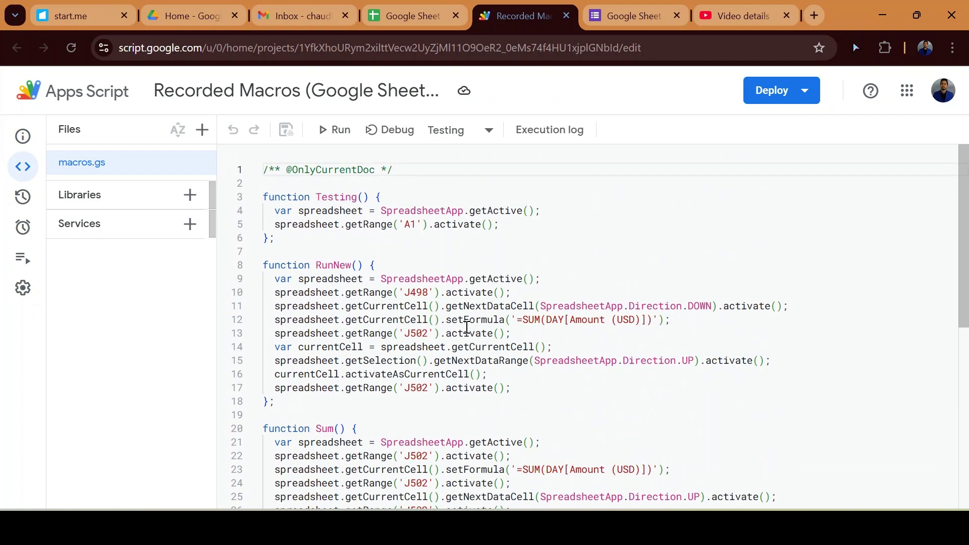
scroll(466, 327, down, 2)
scroll(467, 327, up, 2)
scroll(467, 327, down, 1)
scroll(467, 327, up, 1)
click(419, 14)
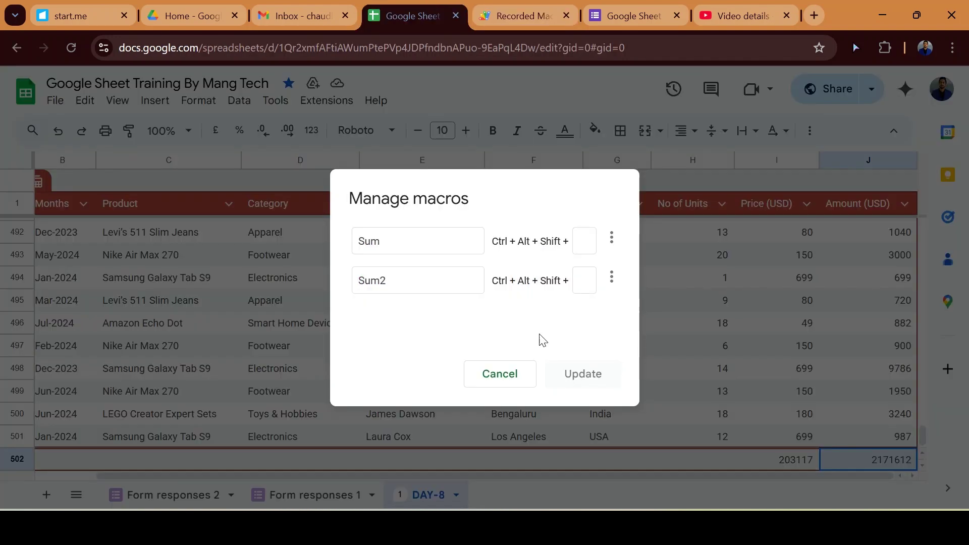
click(509, 379)
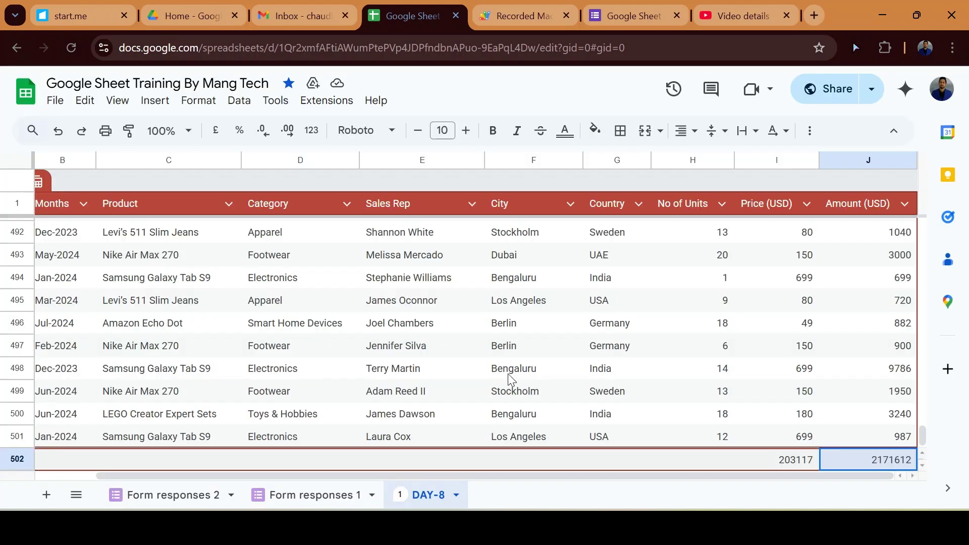
Step: With J2 selected, view the spreadsheet's Apps Script project and close it without making changes
key(Up)
key(Up)
key(ctrl+Up)
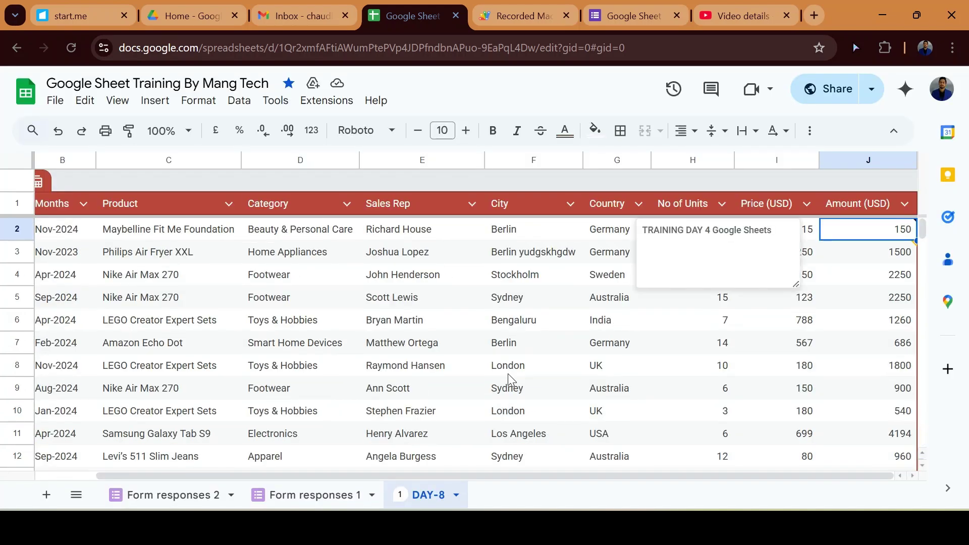
click(326, 100)
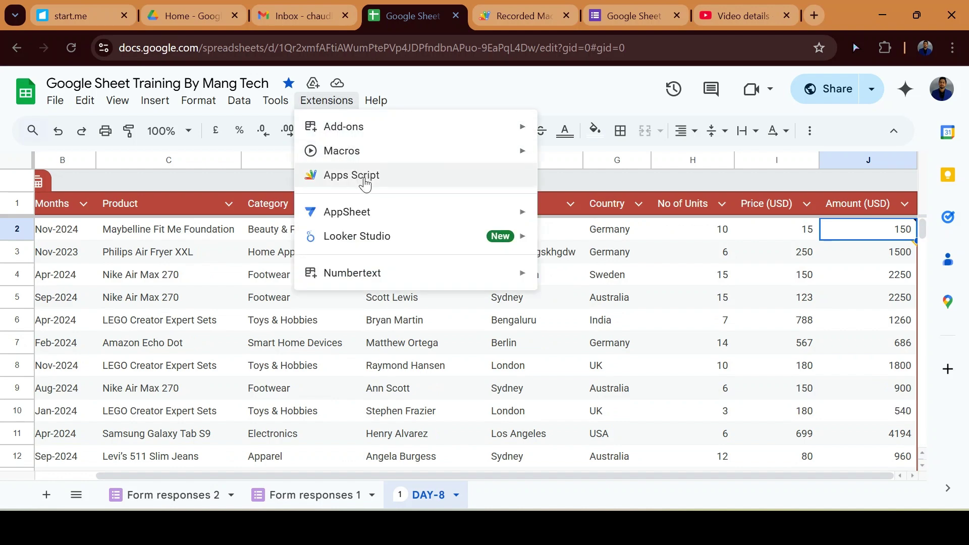
click(365, 182)
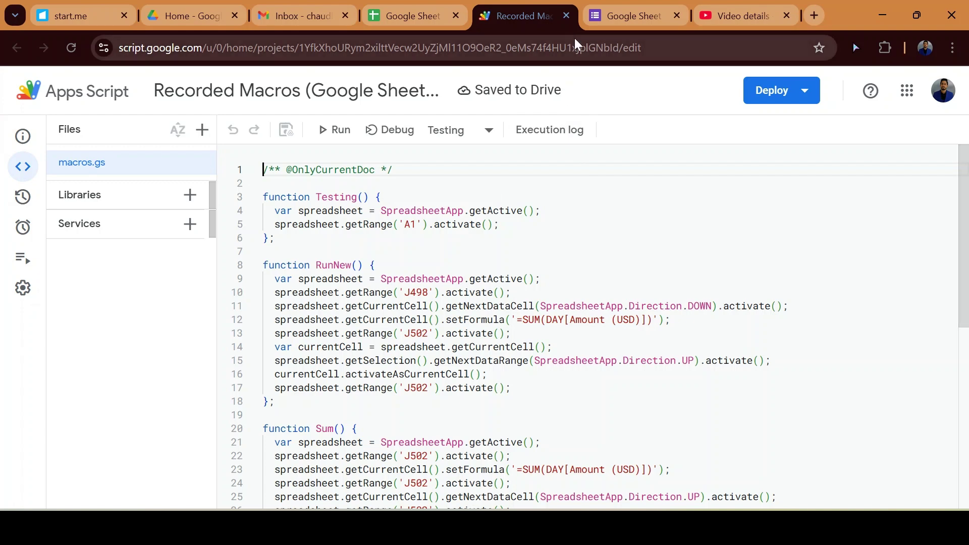
click(566, 16)
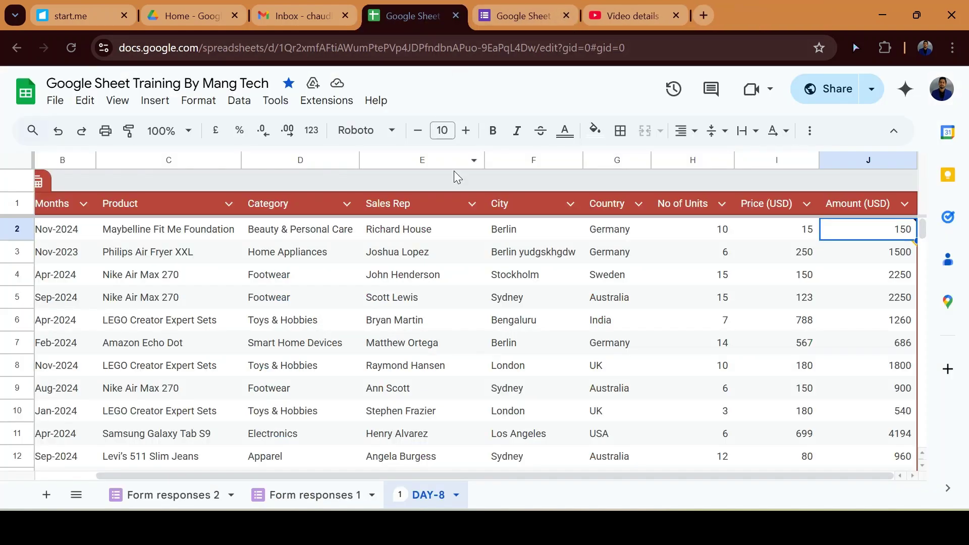
click(276, 103)
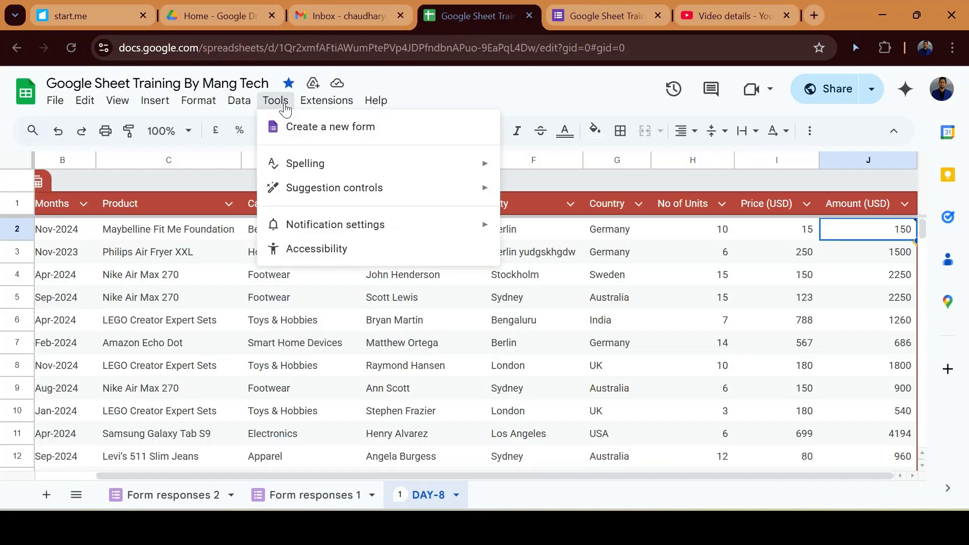
mouse_move(326, 100)
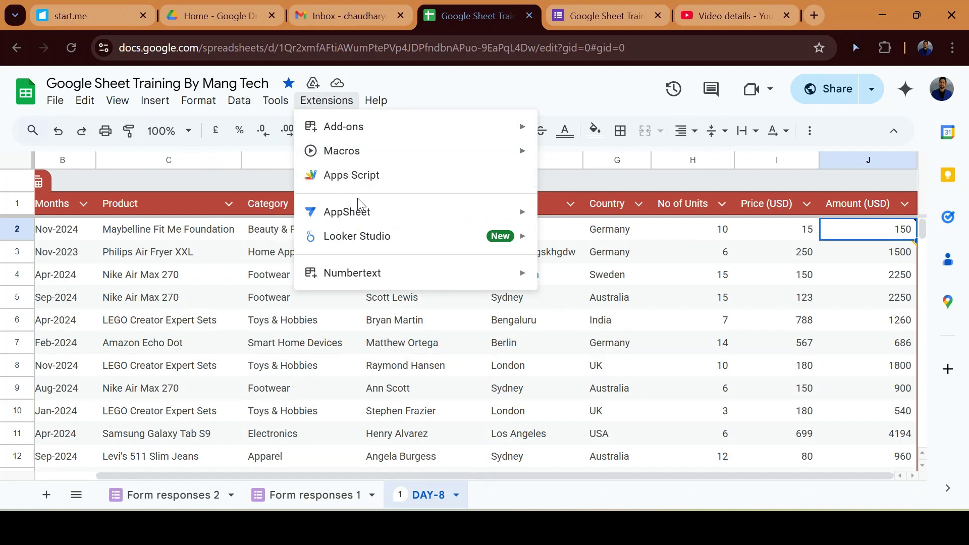
Step: Examine the AppSheet, Looker Studio and Numbertext extension options without choosing any of them
mouse_move(362, 218)
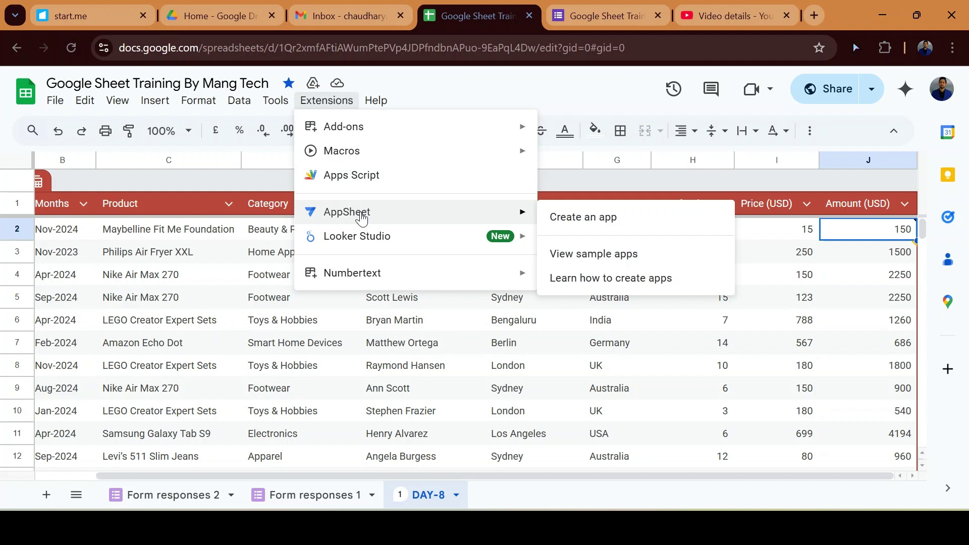
mouse_move(372, 238)
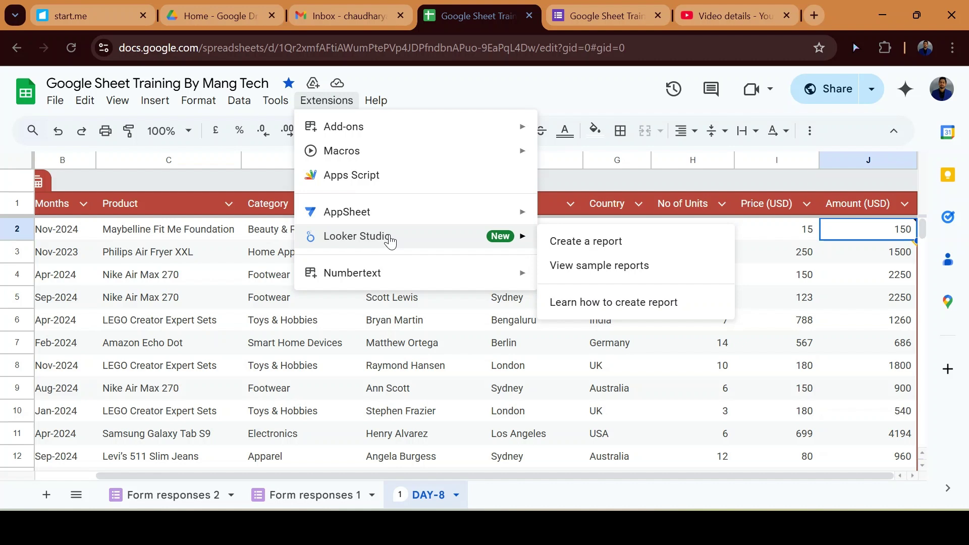
mouse_move(408, 279)
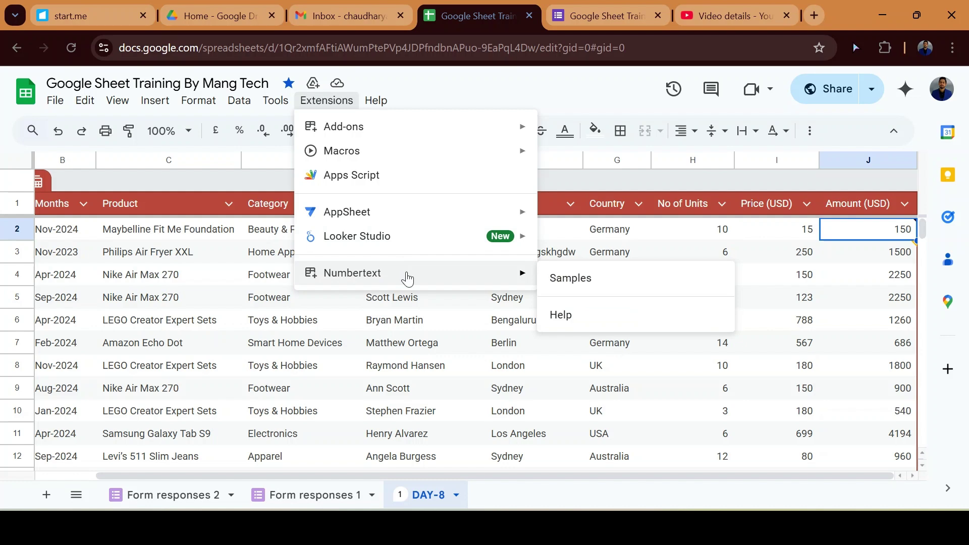
click(199, 101)
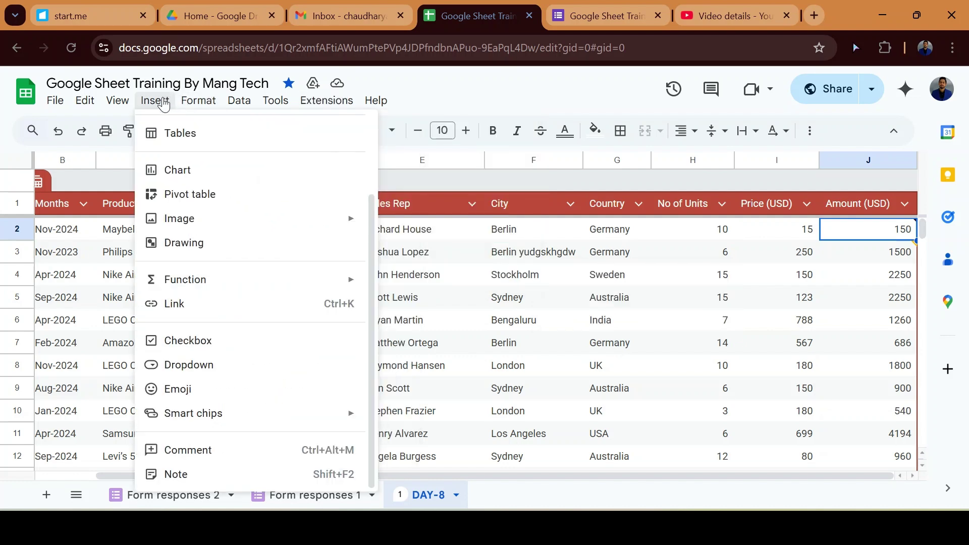
mouse_move(235, 110)
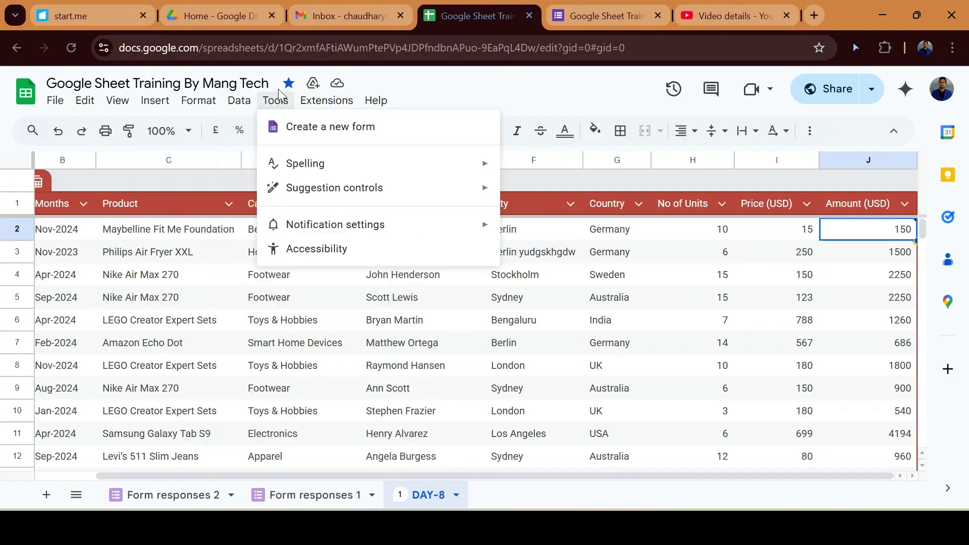
mouse_move(309, 100)
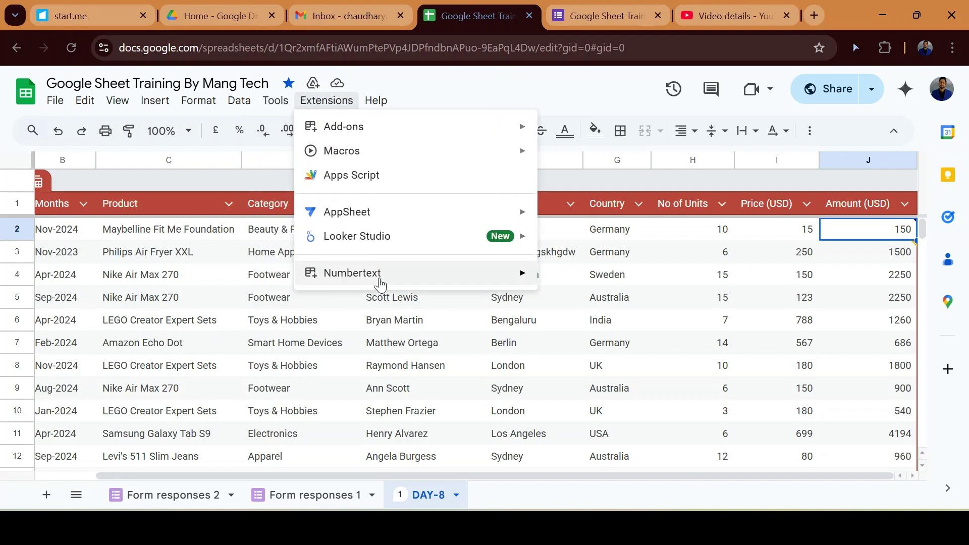
mouse_move(527, 275)
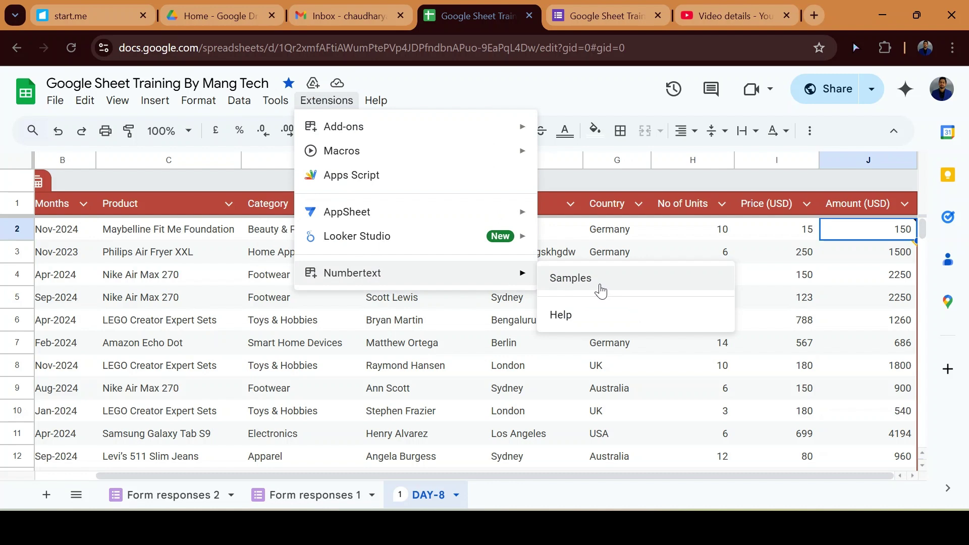
click(440, 91)
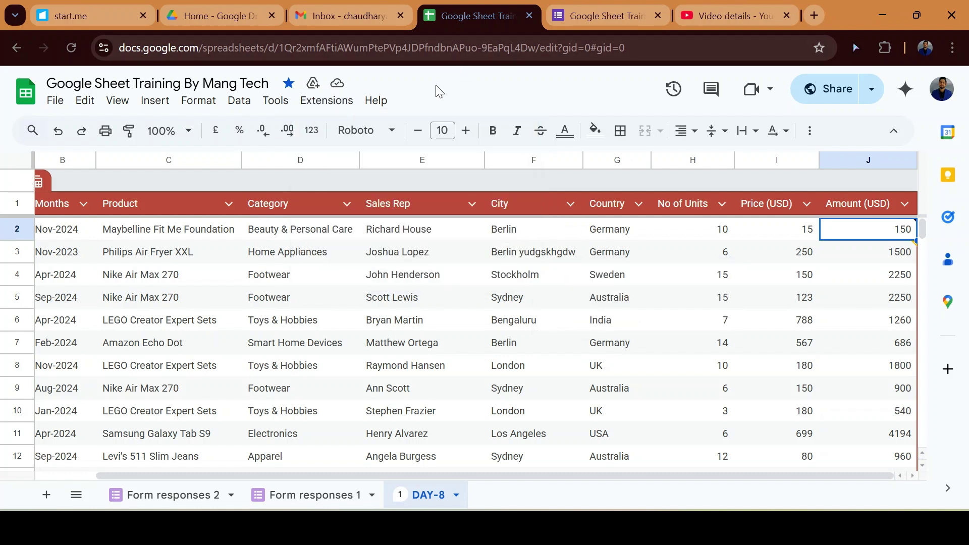
Step: View the menu search with its suggested commands and close it without running a search
click(371, 103)
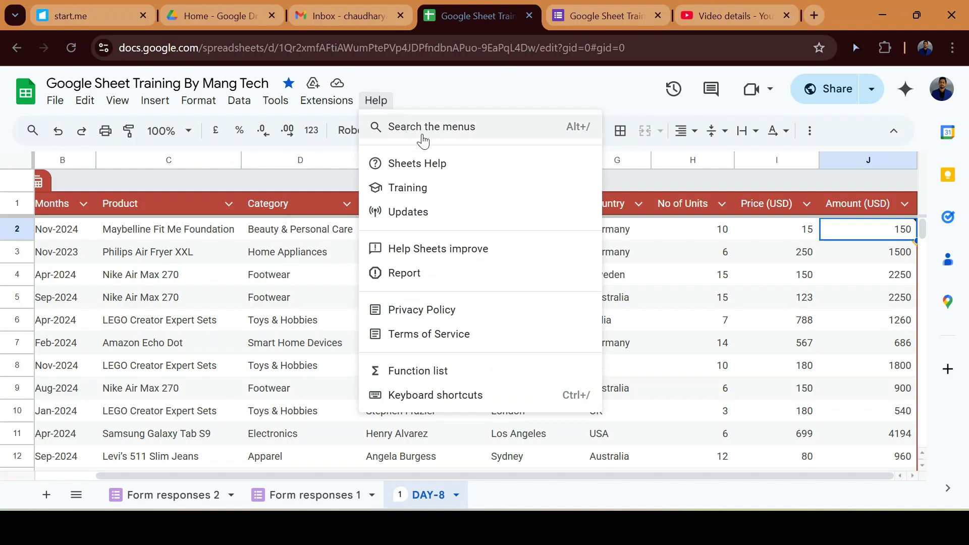
click(454, 126)
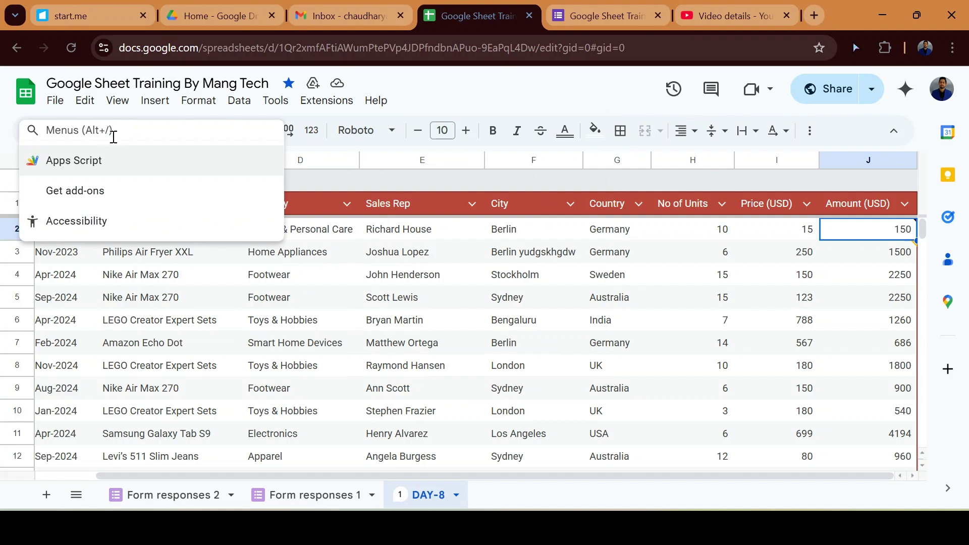
click(460, 97)
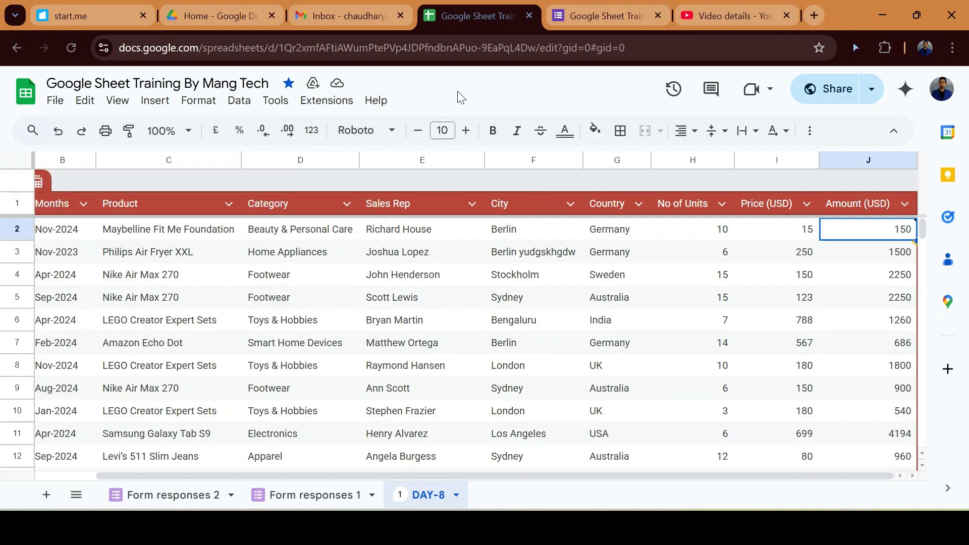
Step: Look through the popular resources and help community options in Sheets Help, and close the help window
click(375, 103)
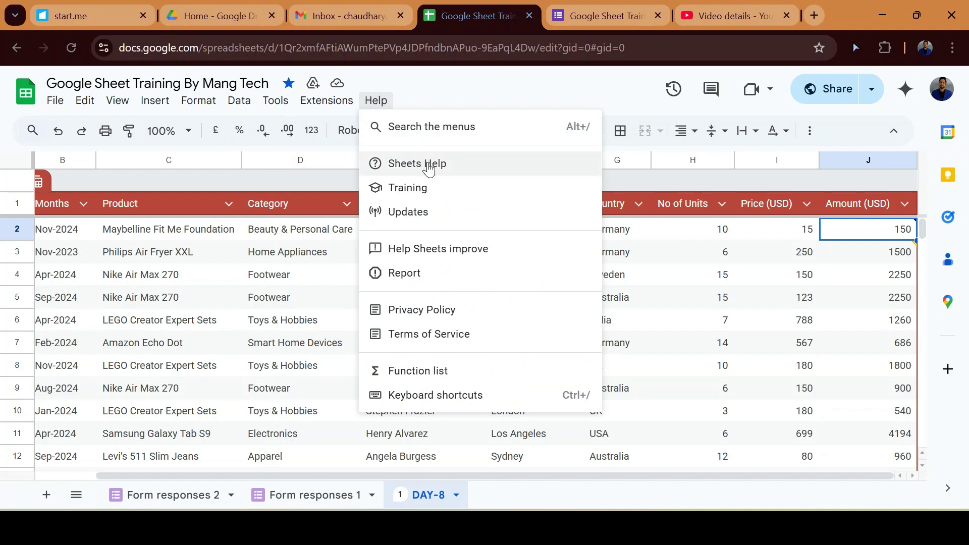
click(428, 164)
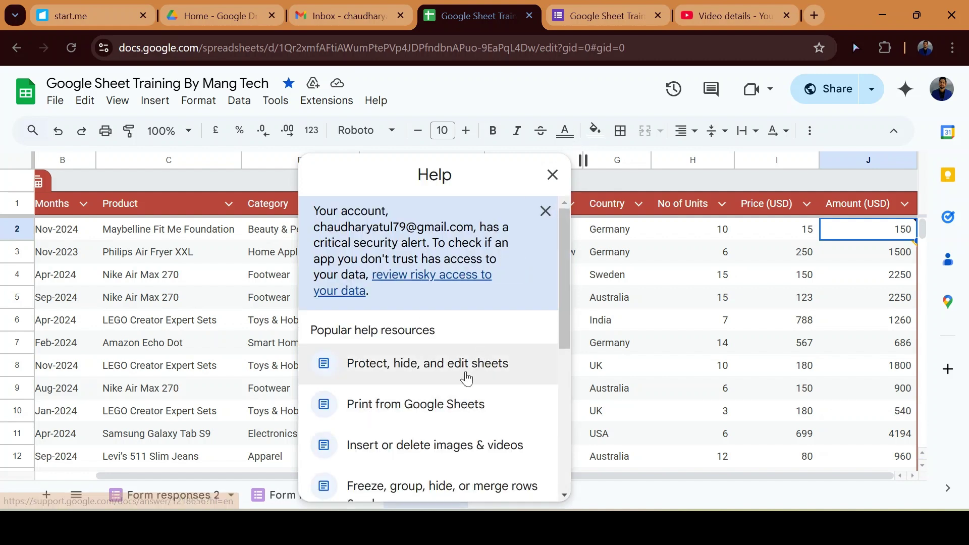
scroll(464, 373, down, 3)
scroll(465, 376, down, 1)
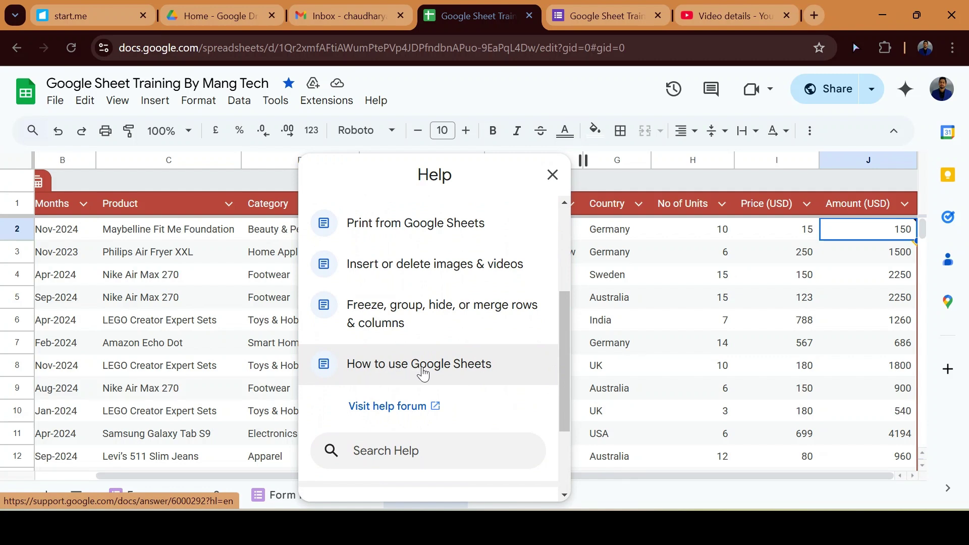
scroll(461, 376, up, 1)
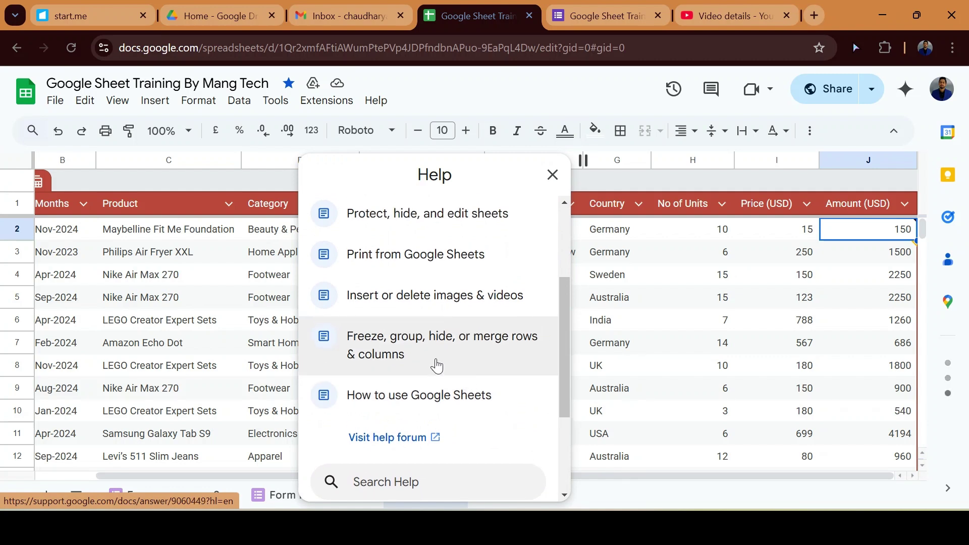
scroll(459, 352, up, 1)
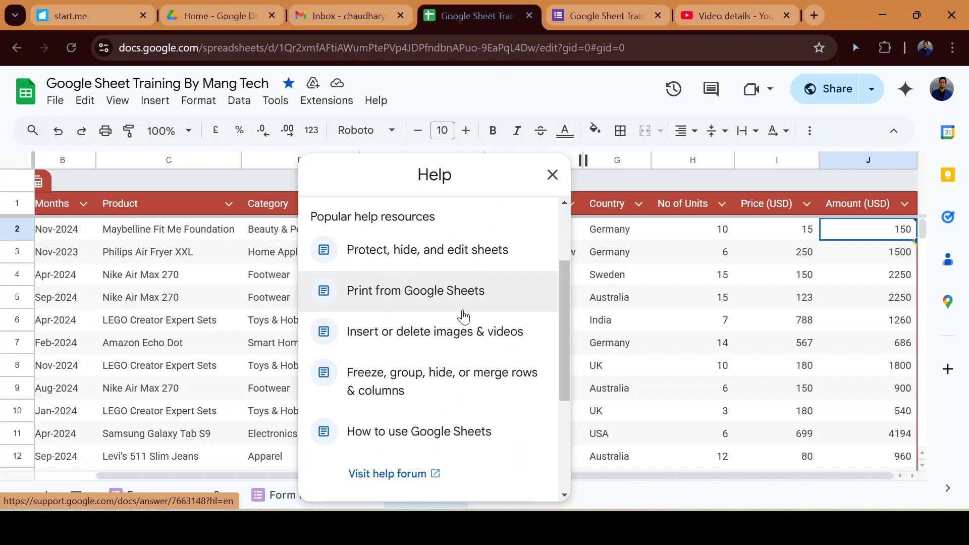
scroll(439, 359, up, 2)
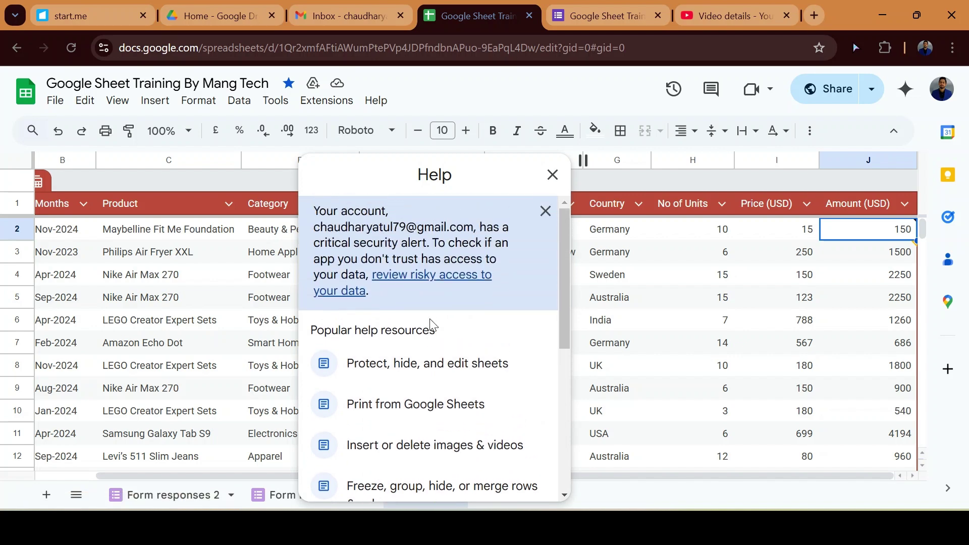
scroll(431, 325, down, 5)
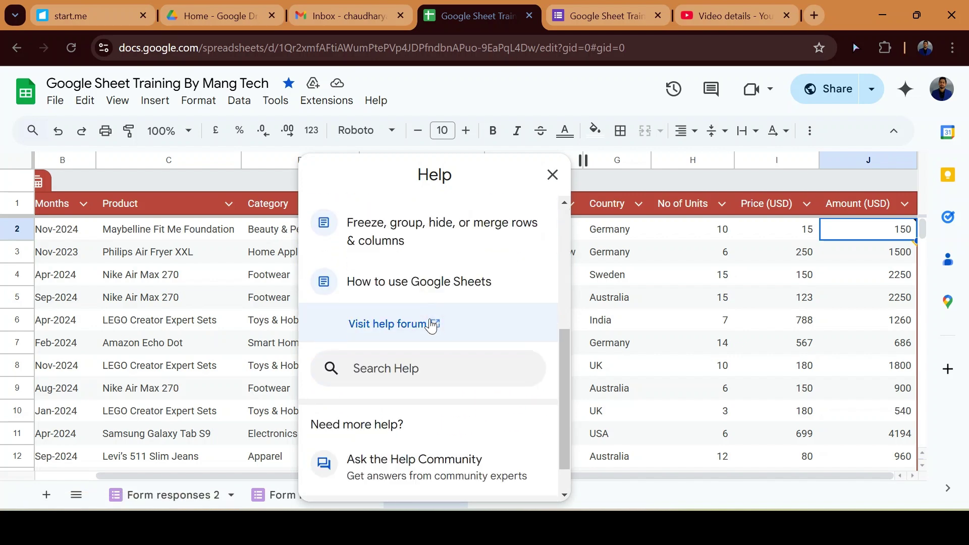
click(552, 177)
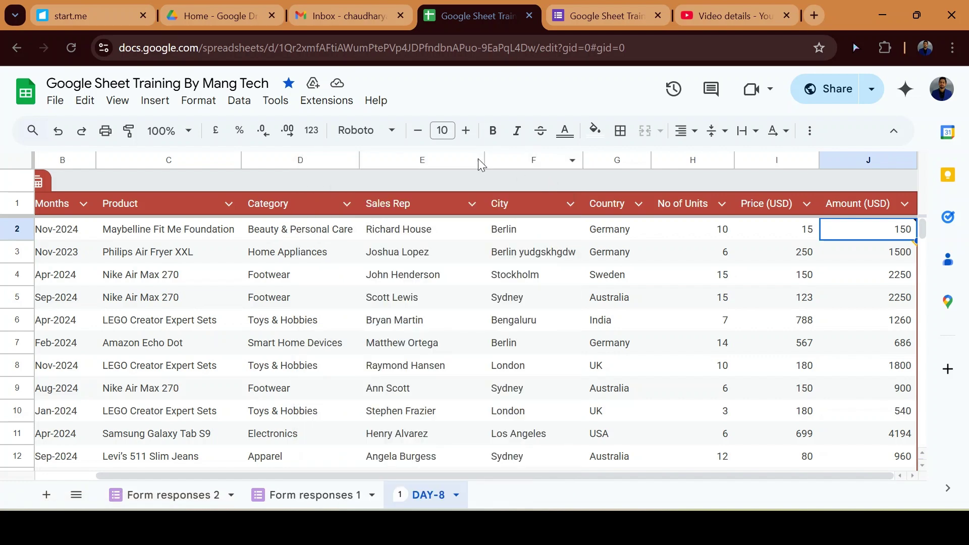
Step: Review the Google Sheets training page in the Google Workspace Learning Center and return to the spreadsheet
click(385, 104)
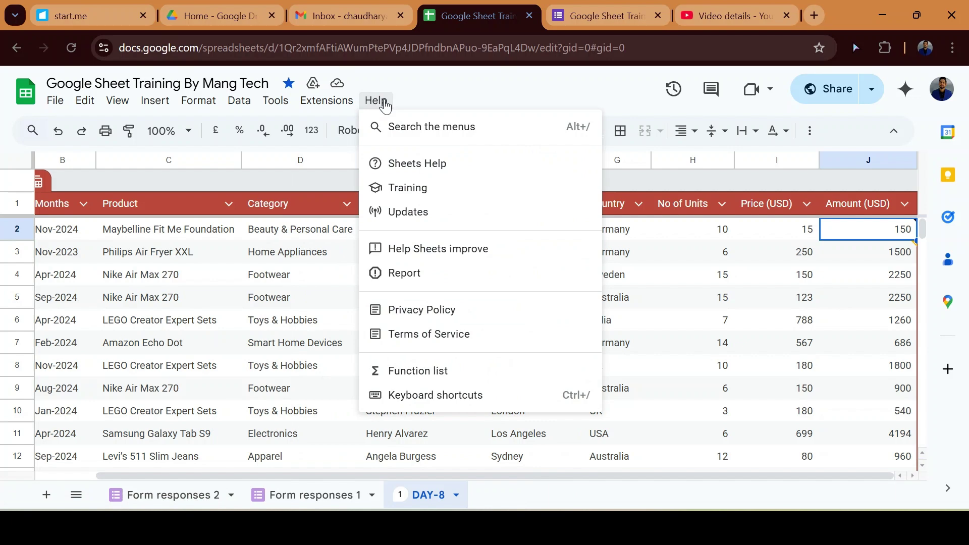
click(422, 188)
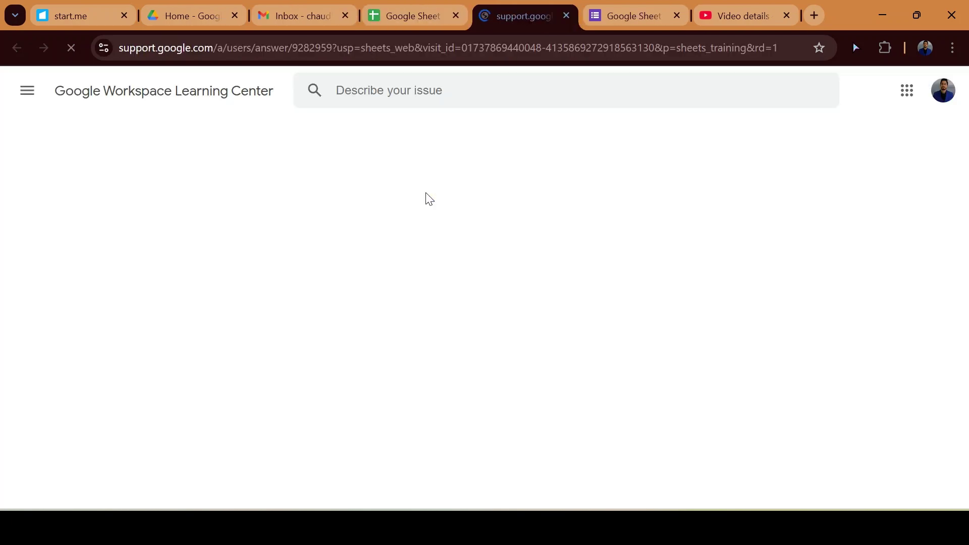
scroll(485, 465, down, 10)
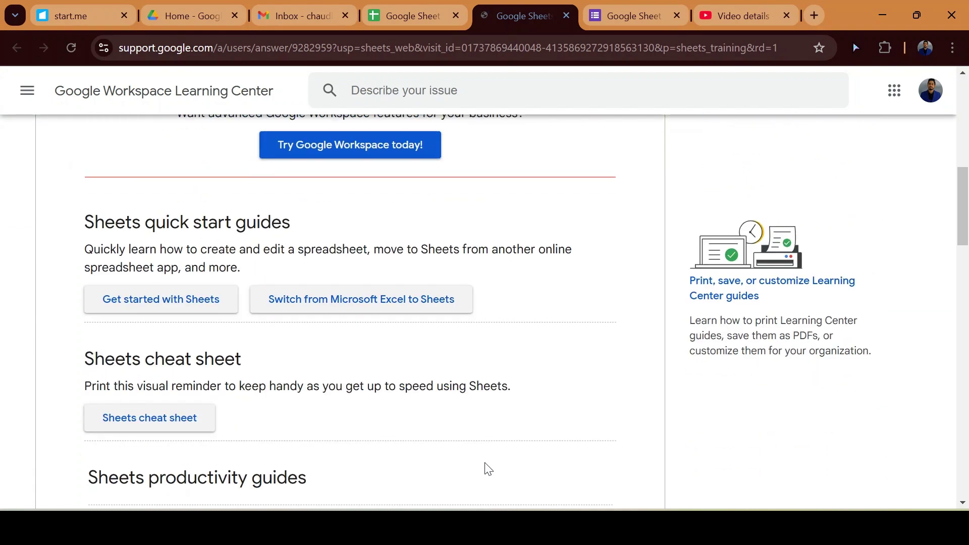
scroll(488, 469, down, 3)
scroll(488, 469, up, 6)
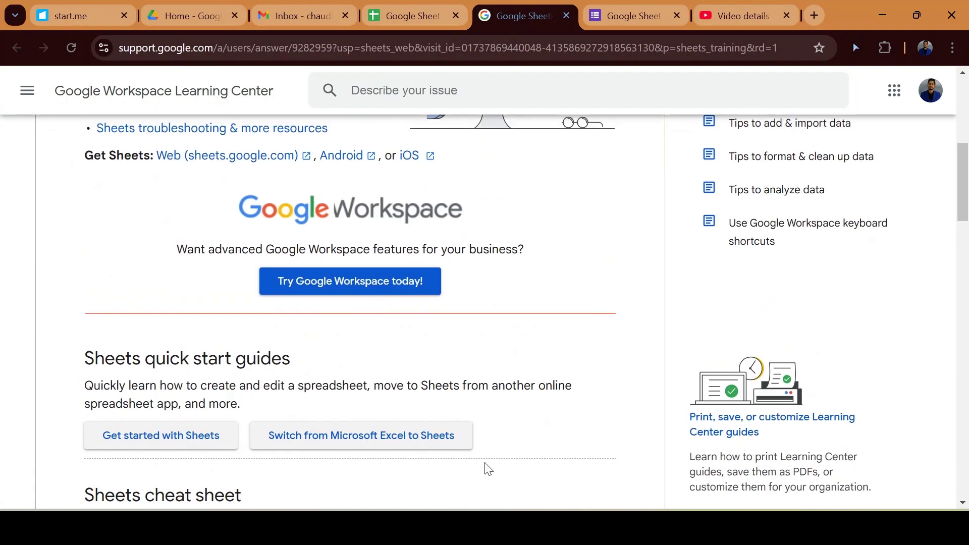
scroll(488, 469, up, 3)
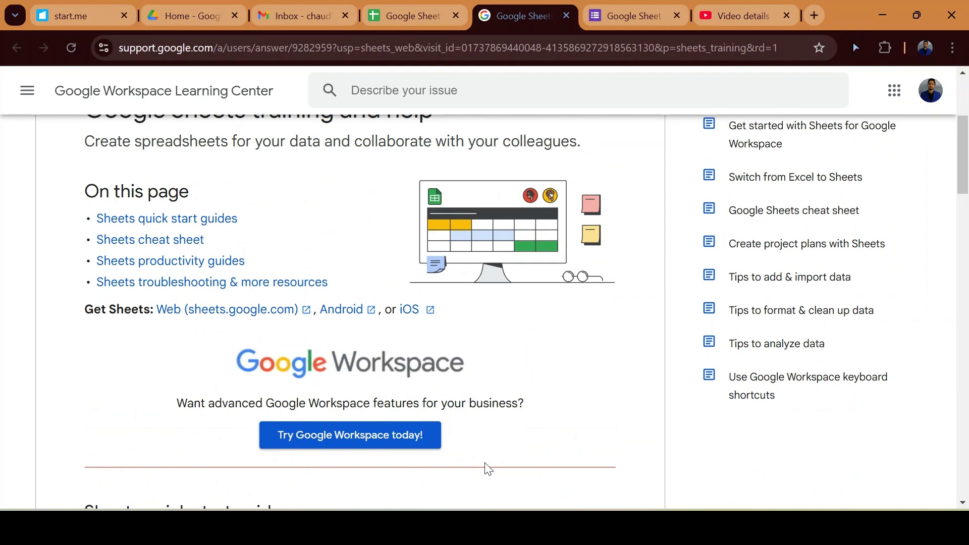
click(429, 20)
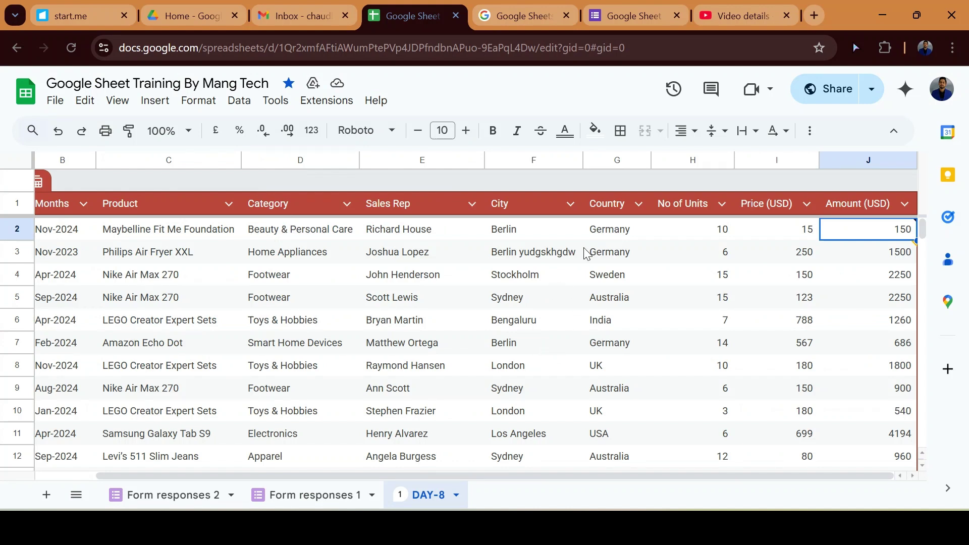
Step: With F4 selected, look through the monthly list of Google Sheets updates and close the help window
click(531, 203)
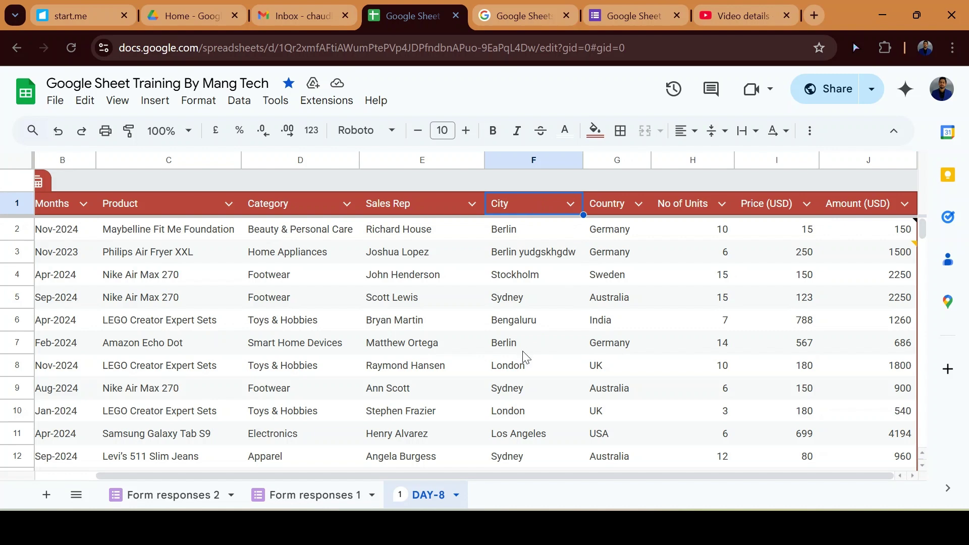
click(510, 272)
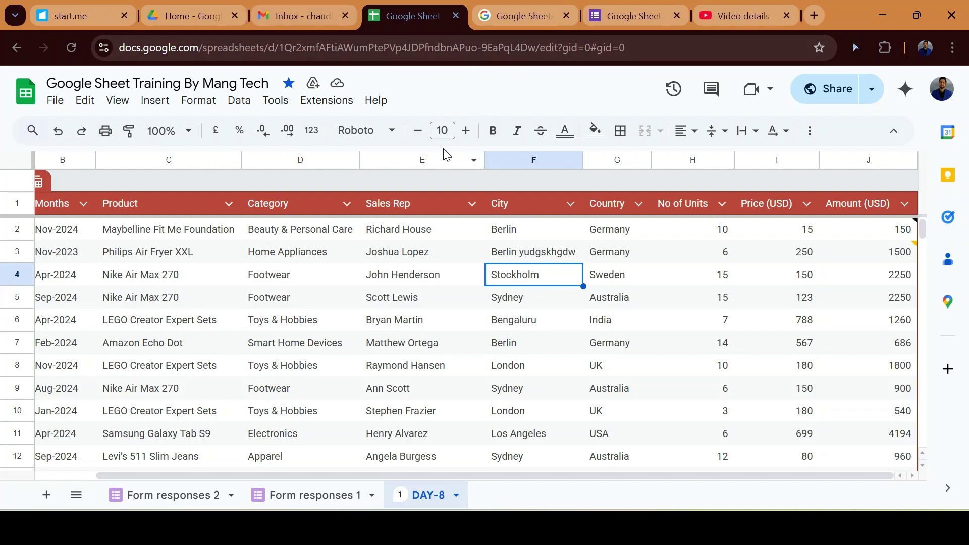
click(372, 103)
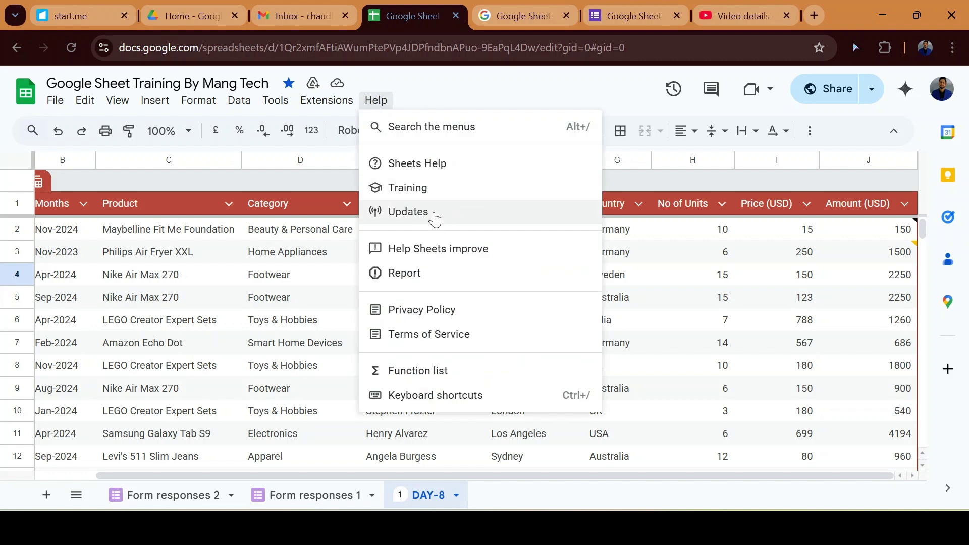
click(428, 214)
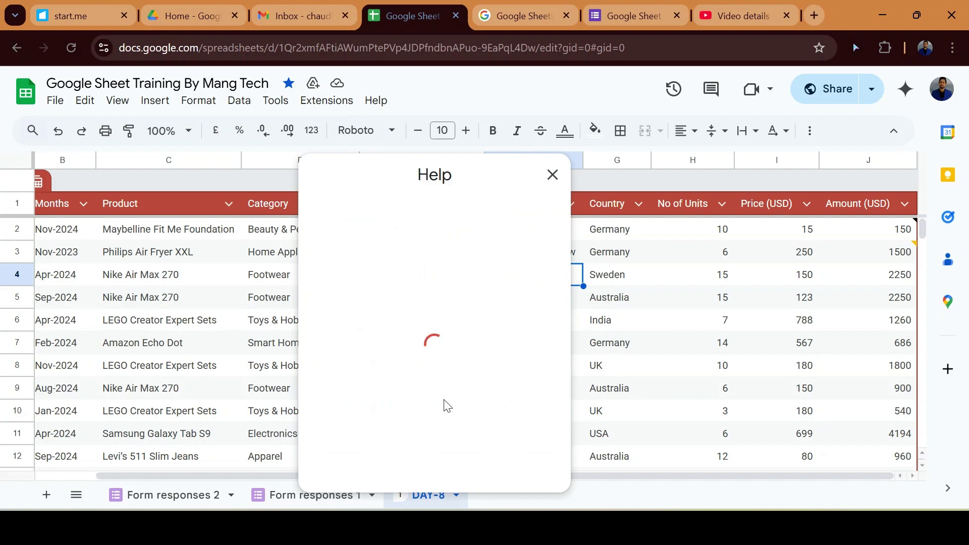
scroll(446, 405, down, 15)
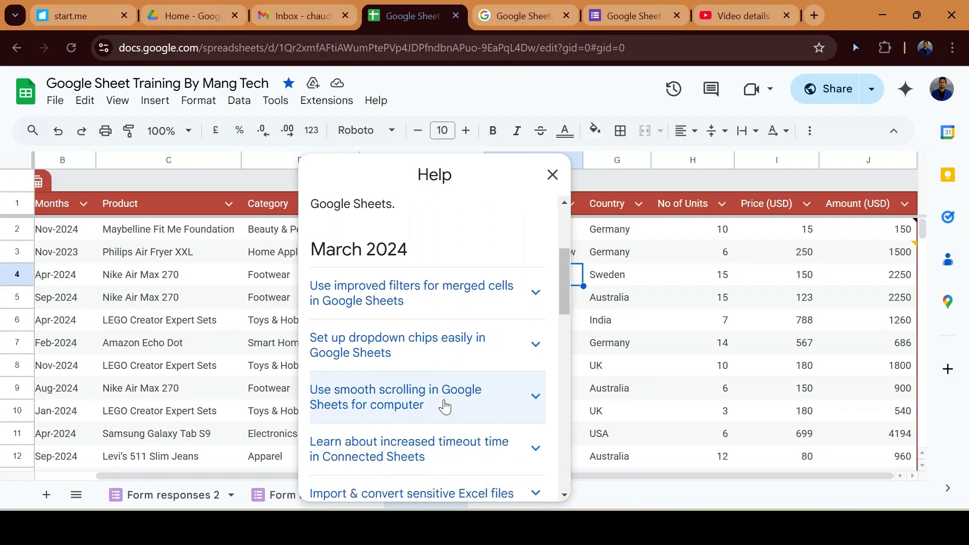
scroll(446, 405, down, 10)
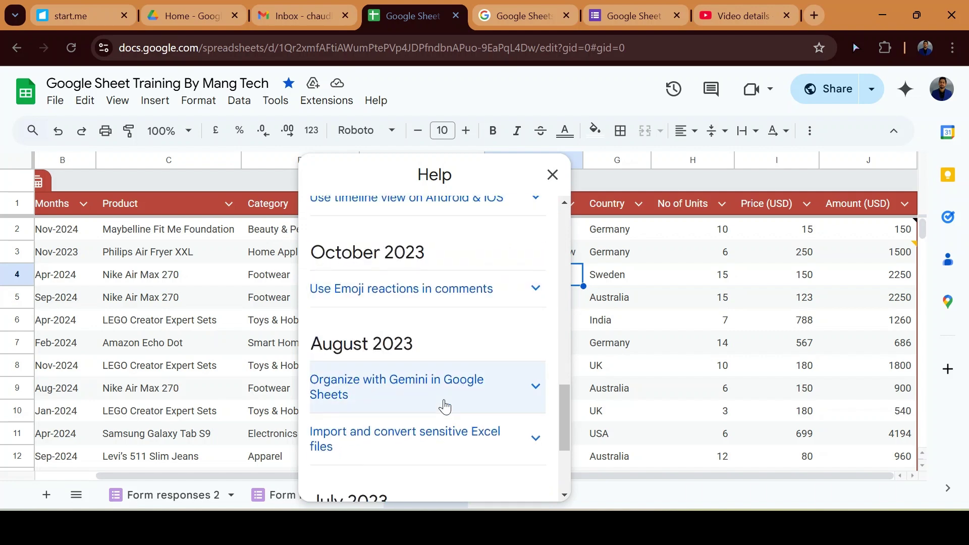
scroll(446, 405, up, 10)
scroll(446, 406, up, 3)
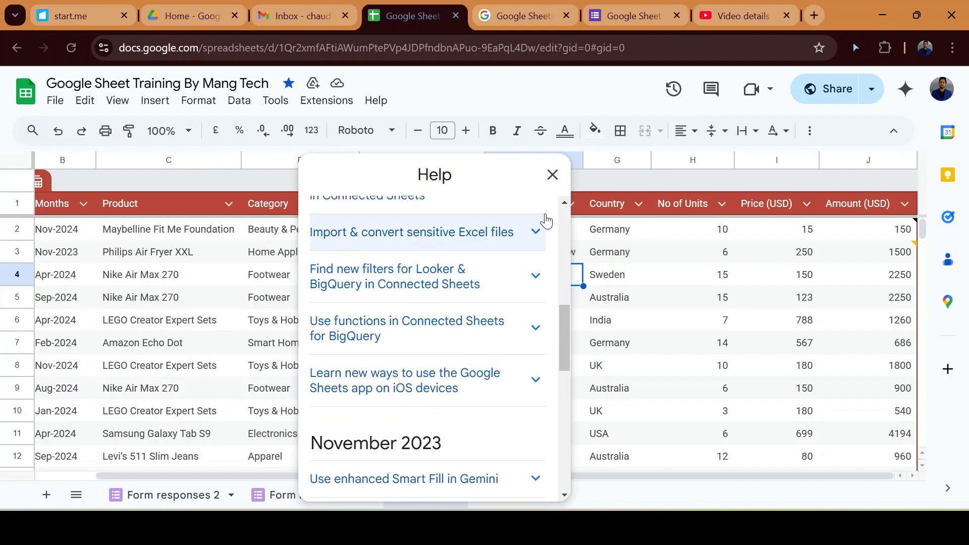
click(552, 174)
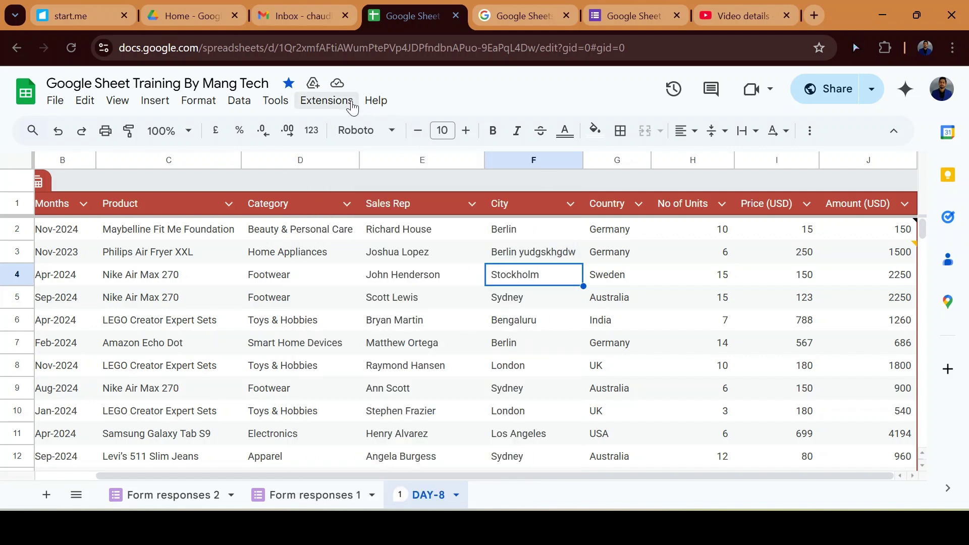
Step: Open the Google Sheets function list and look through the names, syntax and descriptions of the Array functions
click(382, 104)
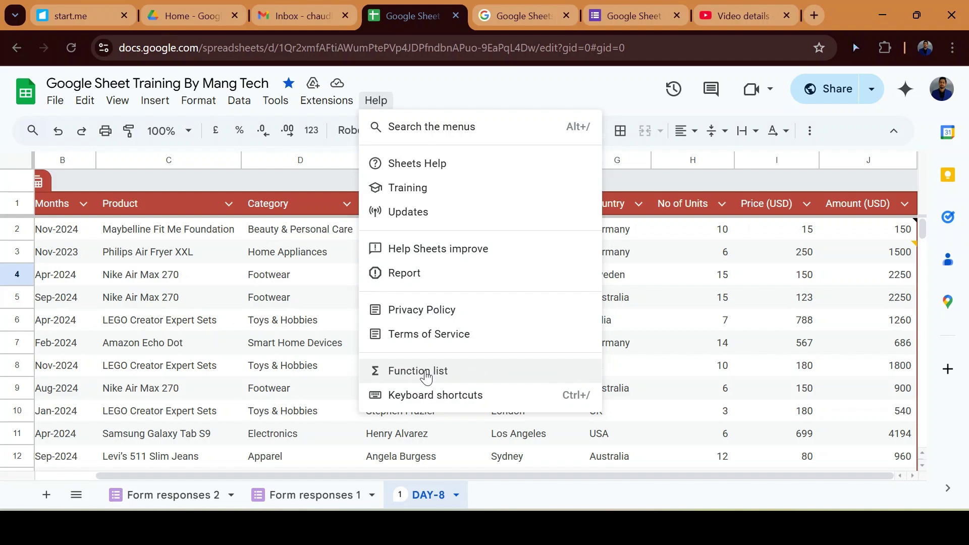
click(426, 372)
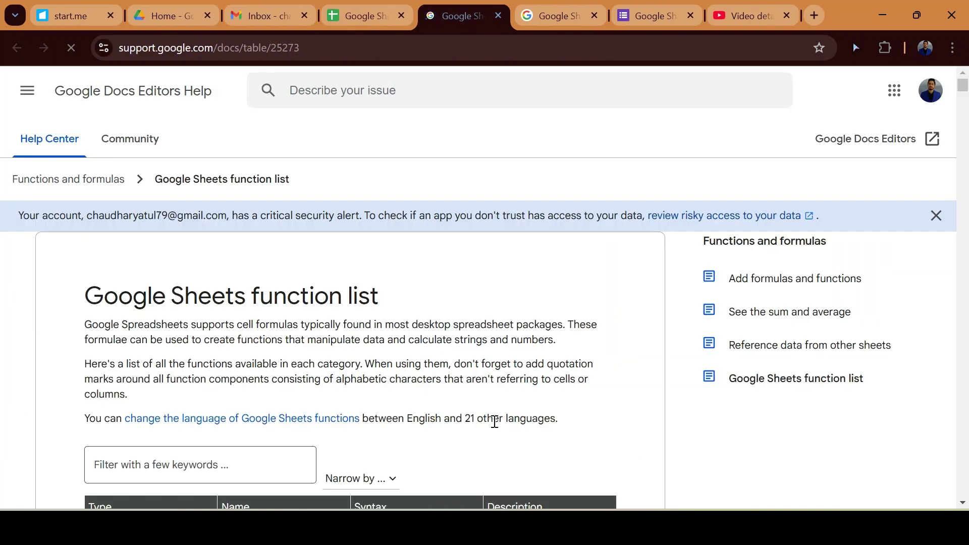
scroll(497, 429, down, 8)
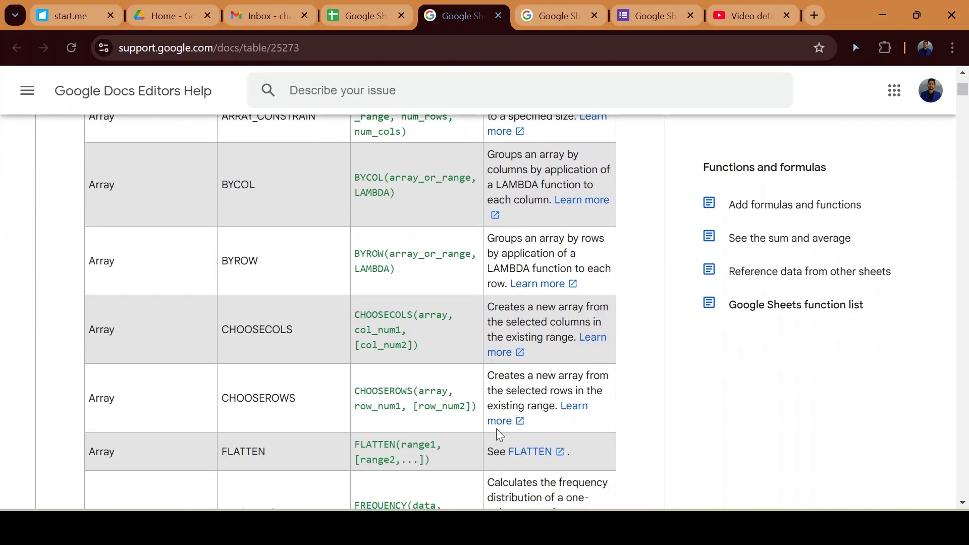
scroll(499, 432, down, 5)
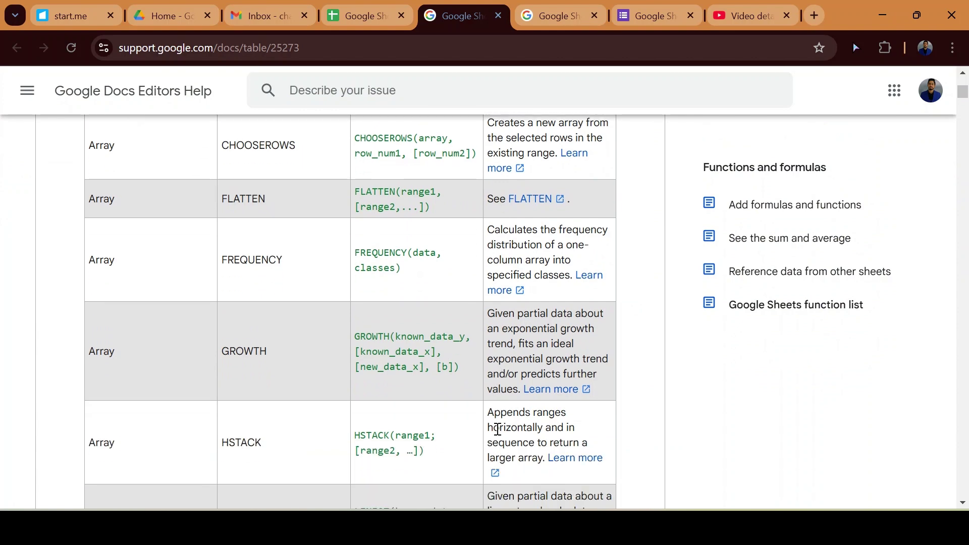
scroll(307, 402, down, 2)
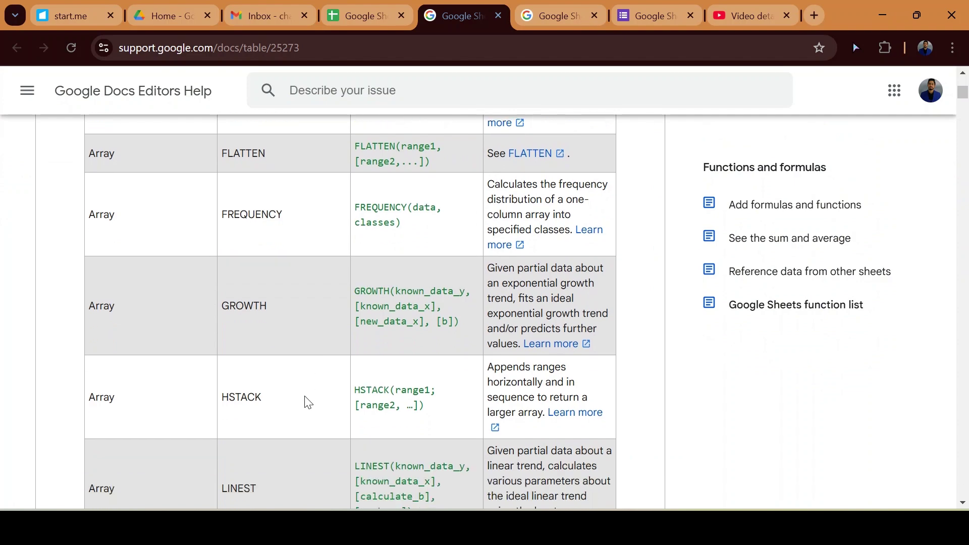
scroll(305, 399, up, 8)
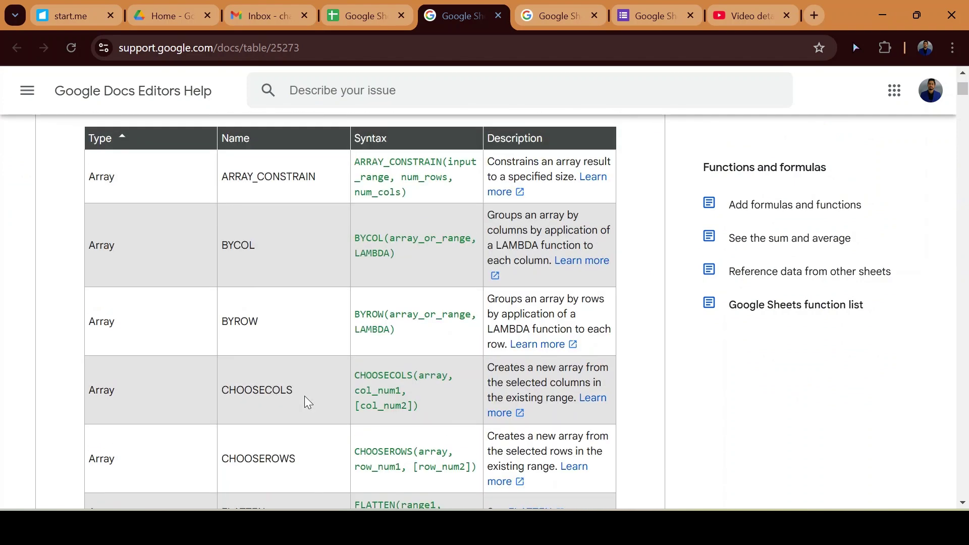
scroll(305, 398, down, 13)
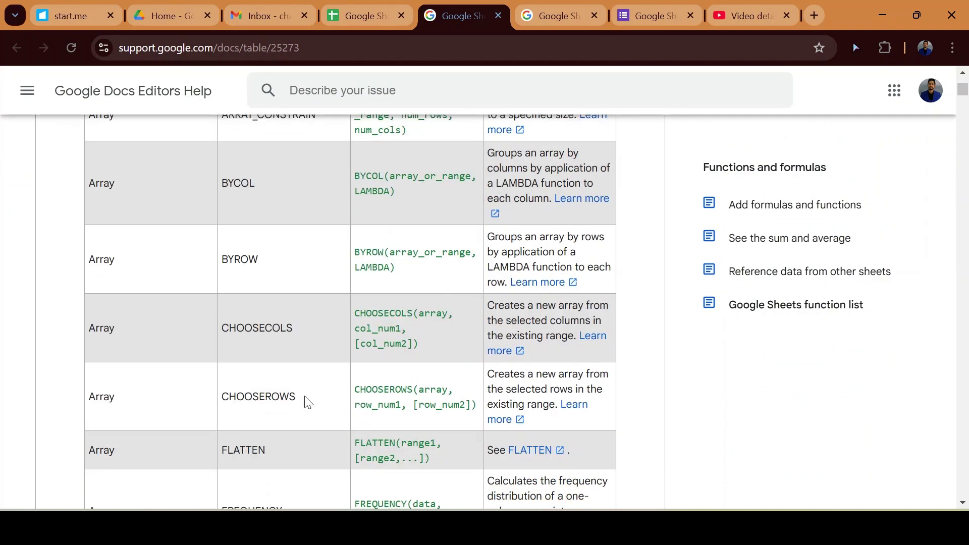
scroll(308, 402, down, 14)
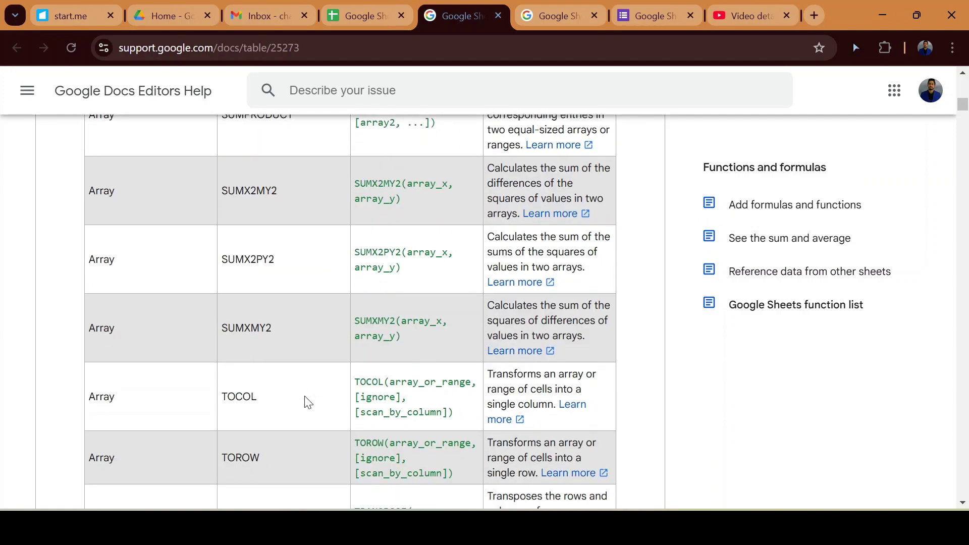
scroll(307, 402, down, 10)
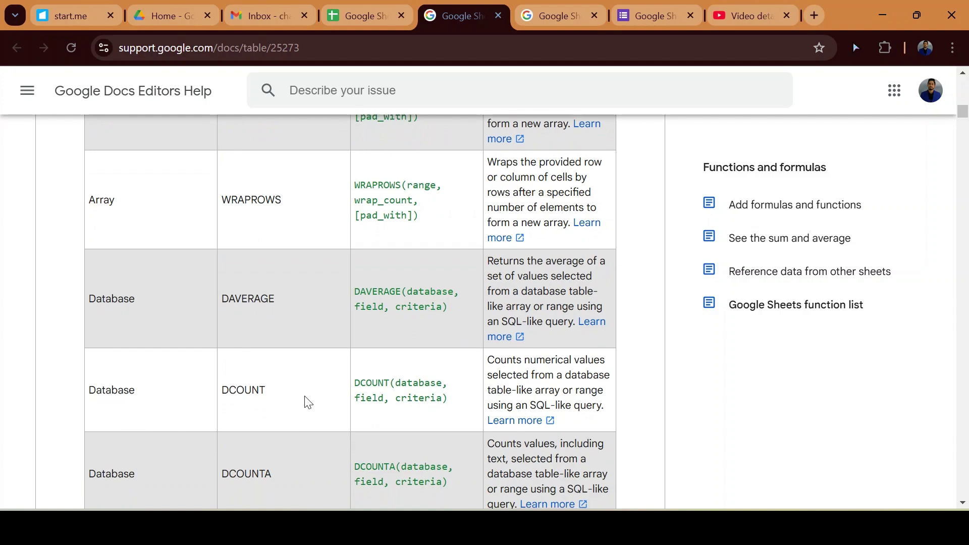
Step: Look through the Database, Date and first Engineering functions in the list, and return to the spreadsheet
scroll(308, 402, down, 20)
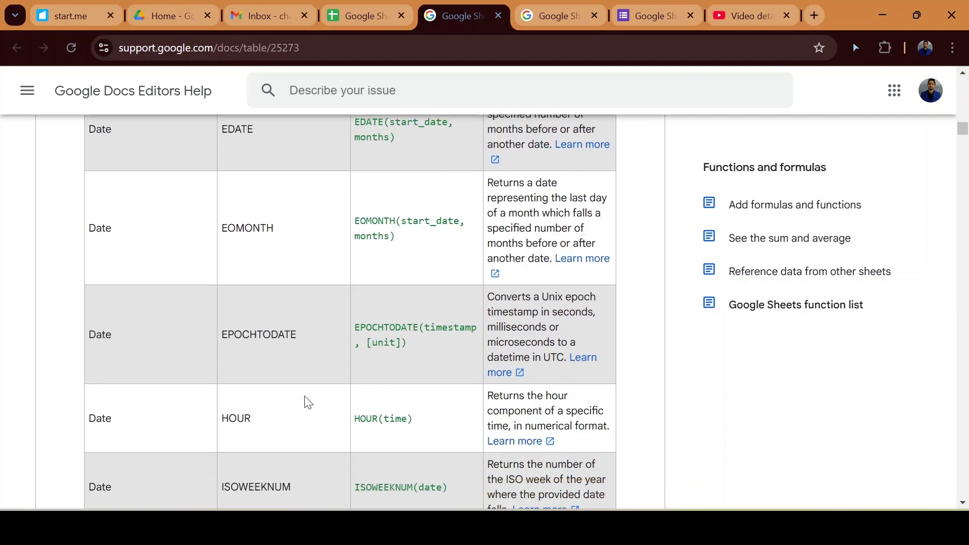
scroll(308, 402, down, 3)
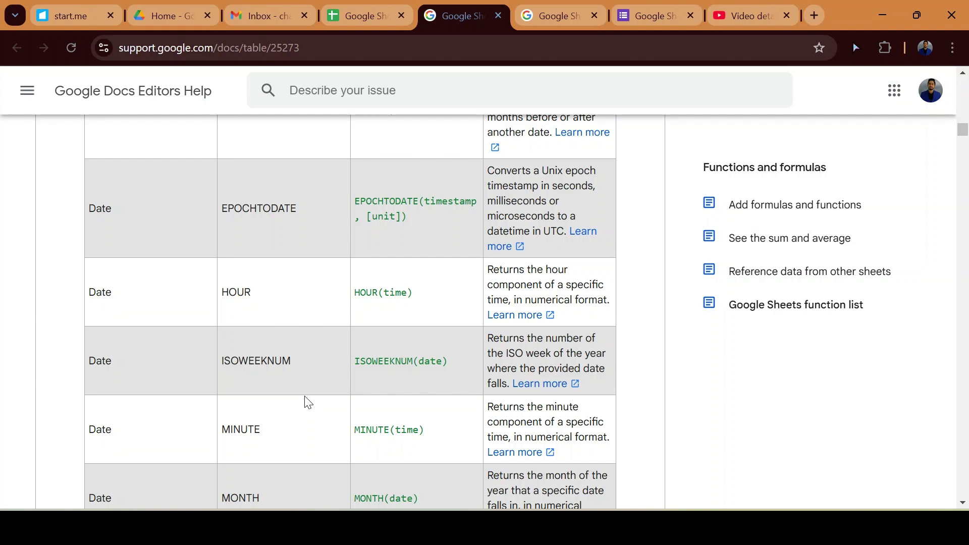
scroll(507, 350, down, 15)
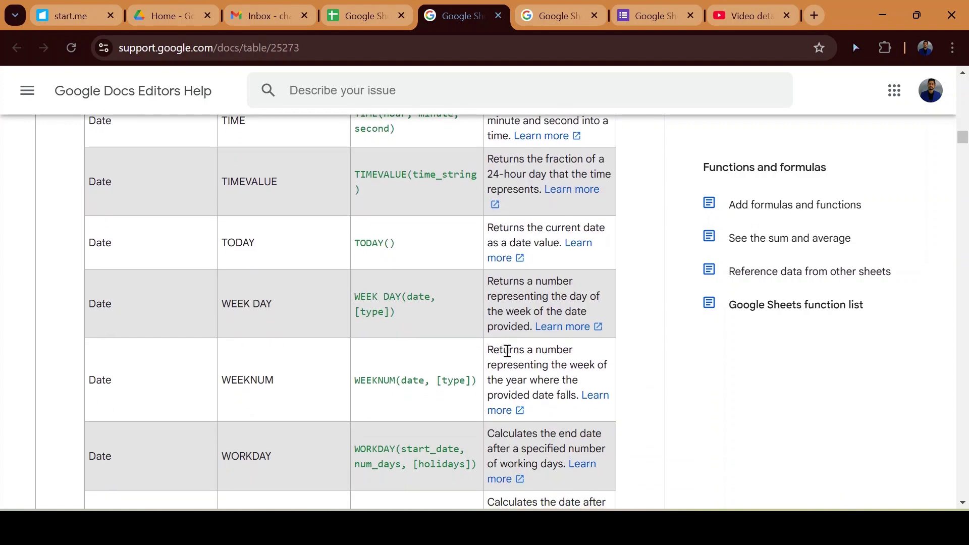
scroll(422, 429, down, 6)
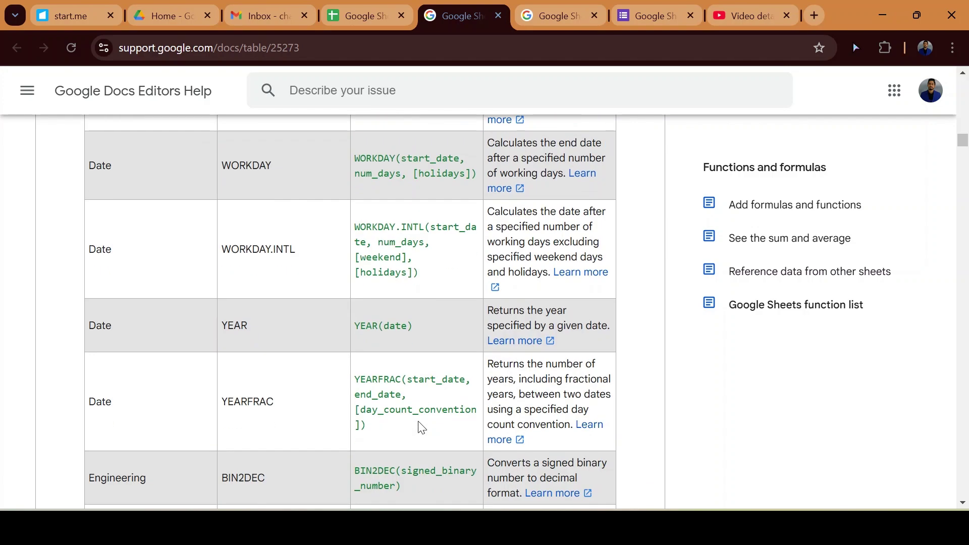
scroll(418, 422, down, 3)
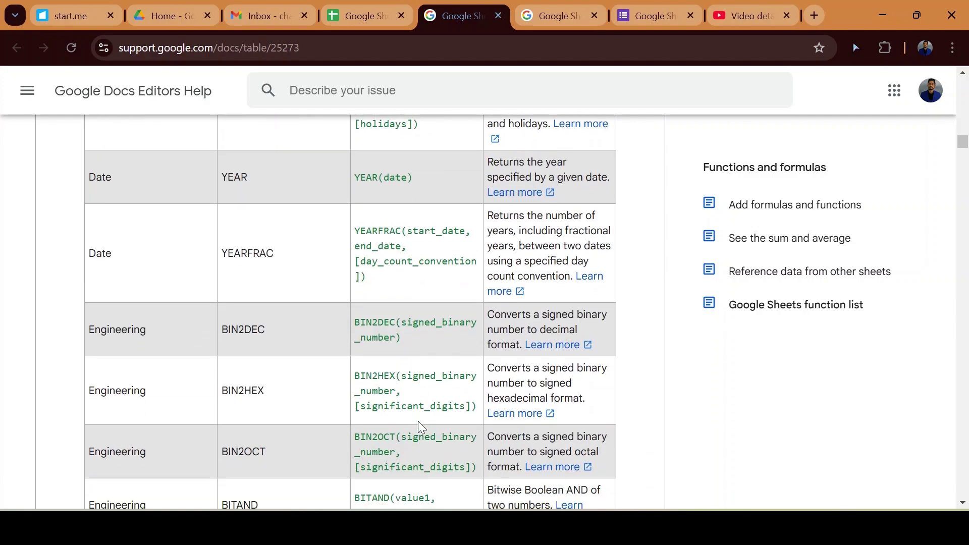
scroll(417, 421, down, 2)
scroll(418, 421, up, 18)
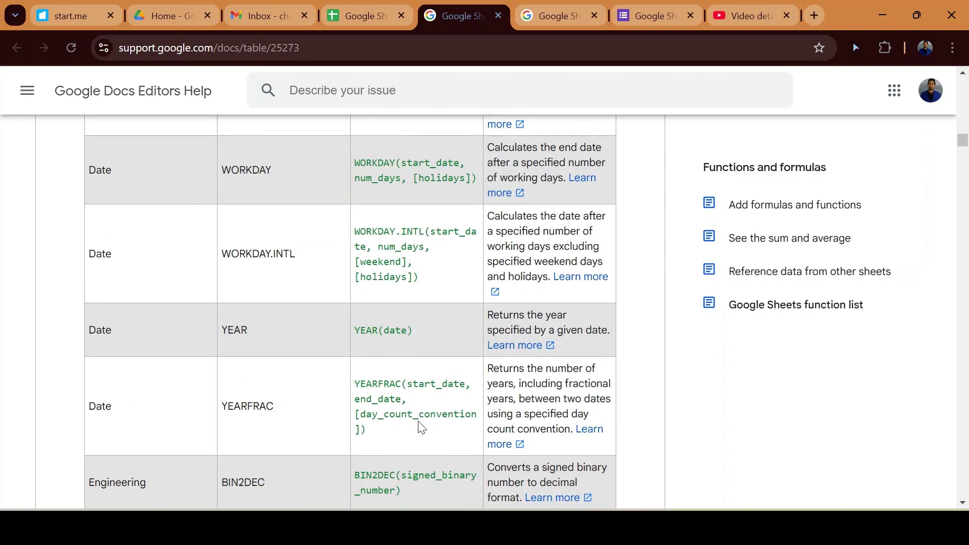
click(356, 11)
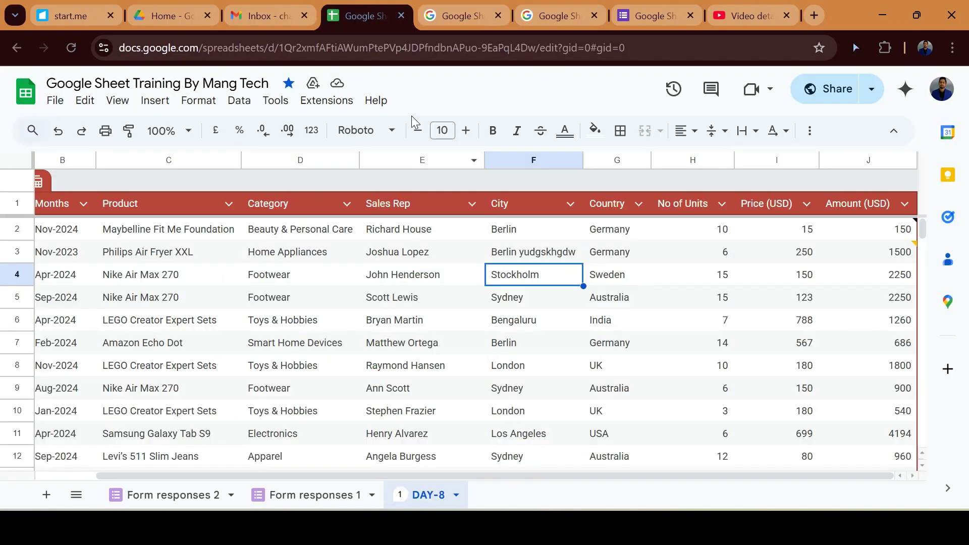
Step: Open the keyboard shortcuts reference, look through its categories from Editing and Menus onward, and close it
click(376, 100)
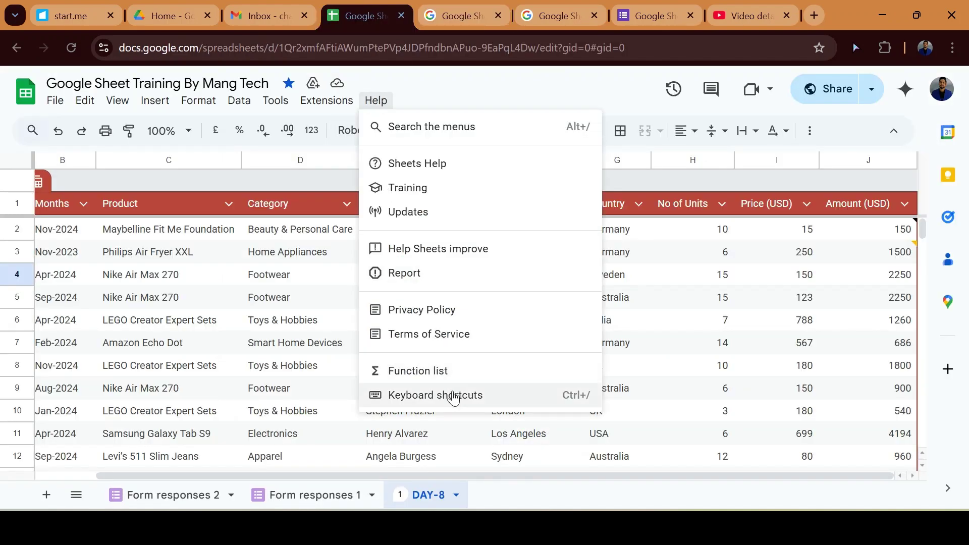
click(448, 395)
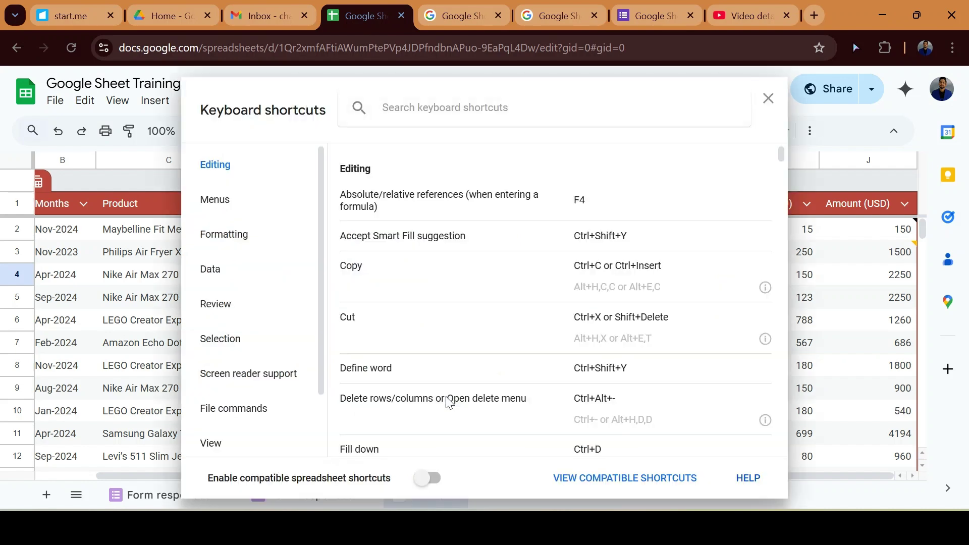
scroll(559, 376, down, 10)
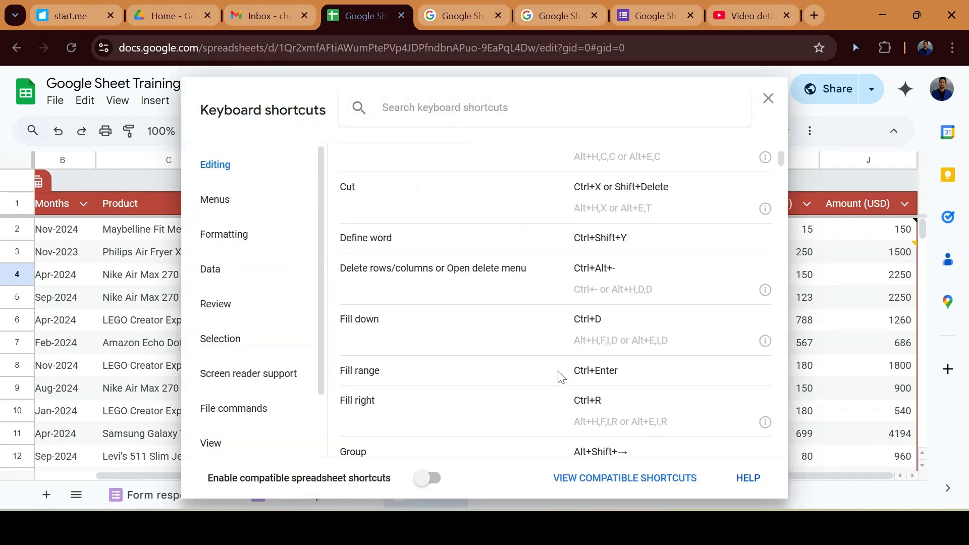
scroll(559, 376, down, 10)
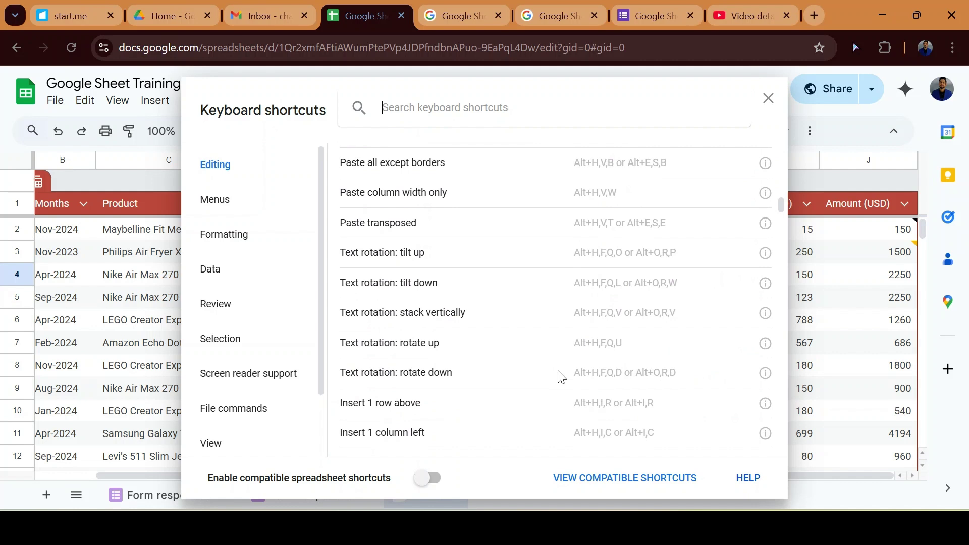
scroll(560, 376, down, 8)
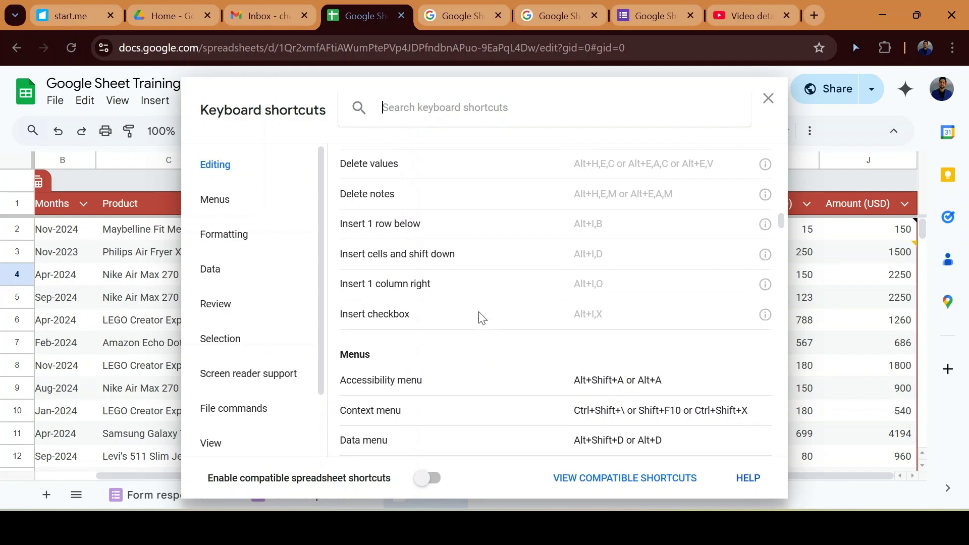
scroll(481, 318, down, 4)
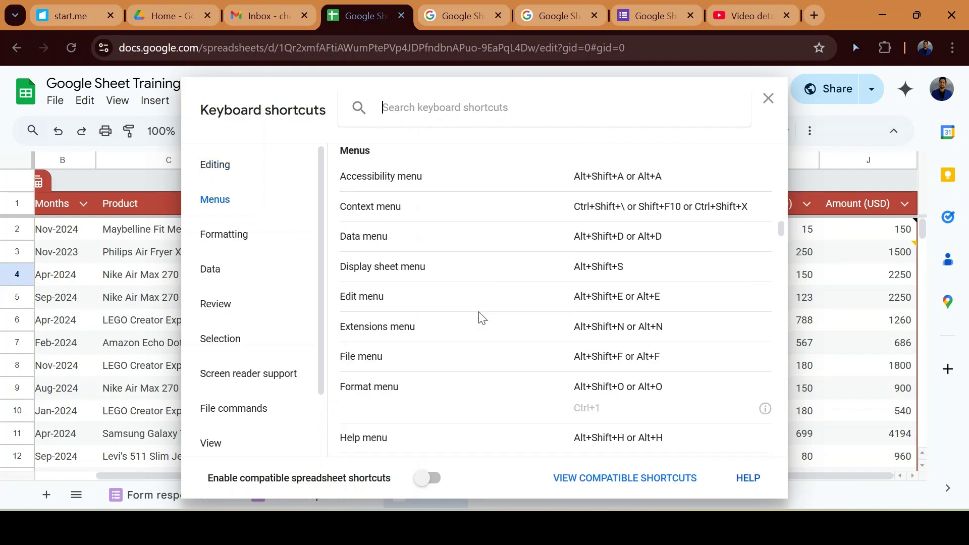
scroll(481, 318, down, 2)
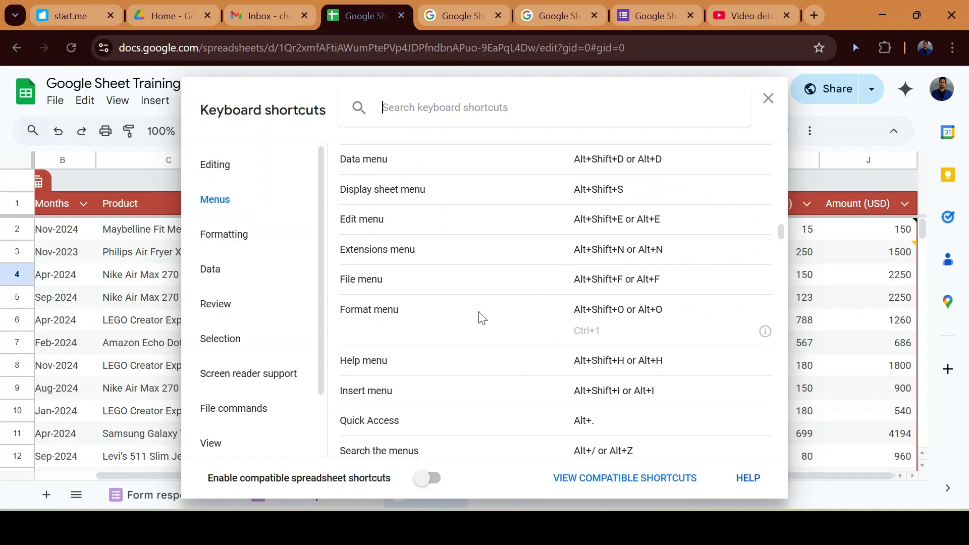
scroll(481, 318, down, 20)
scroll(481, 318, down, 20)
scroll(479, 317, down, 10)
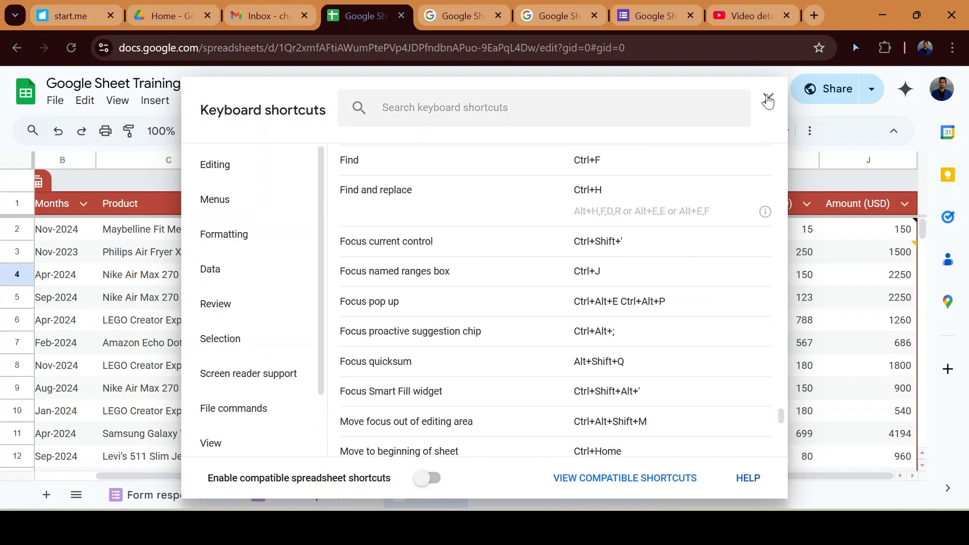
click(768, 98)
Step: Check the shortcut for the keyboard shortcuts reference, use it from cell H2 to reopen the reference, and close it
click(379, 100)
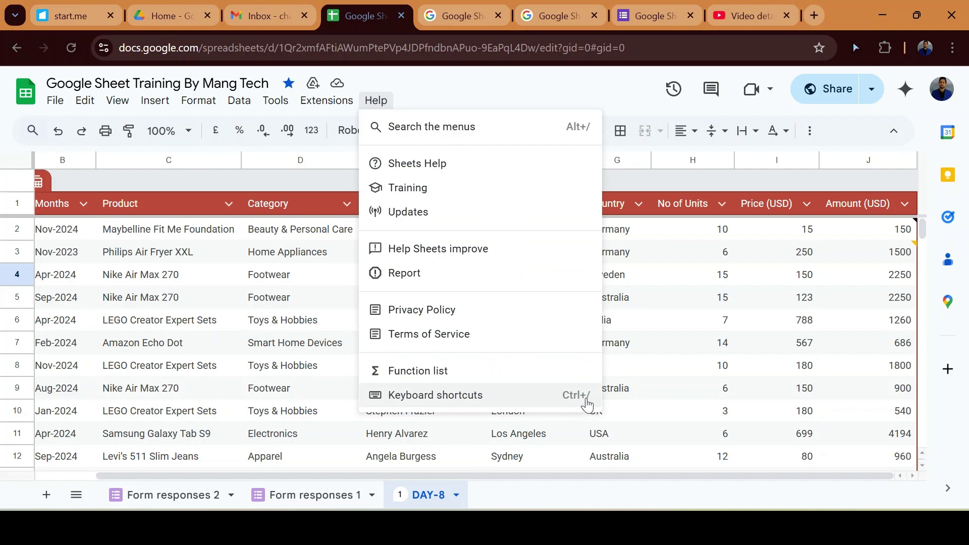
click(678, 239)
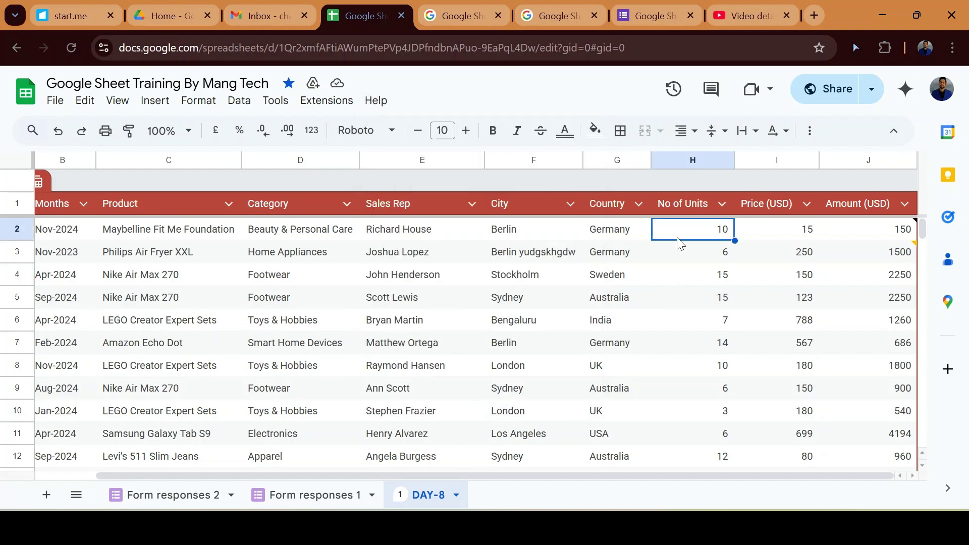
key(ctrl+slash)
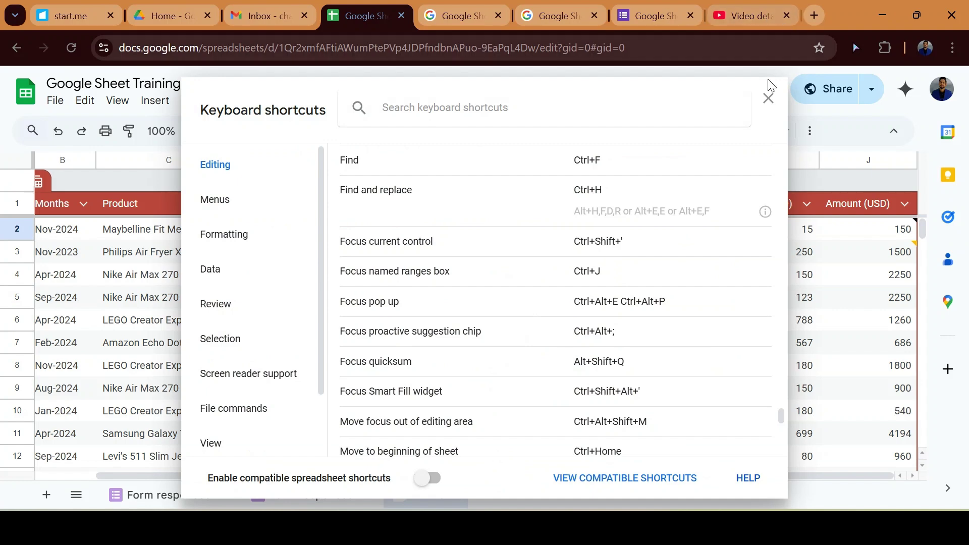
click(768, 96)
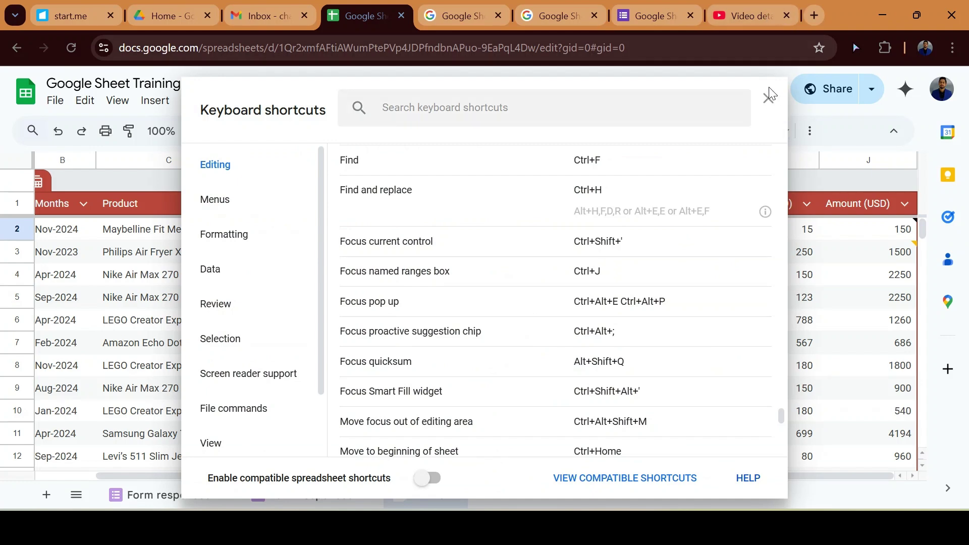
click(768, 96)
Step: Return to the start of the DAY-8 sheet at cell A1 and select the Category header
click(411, 273)
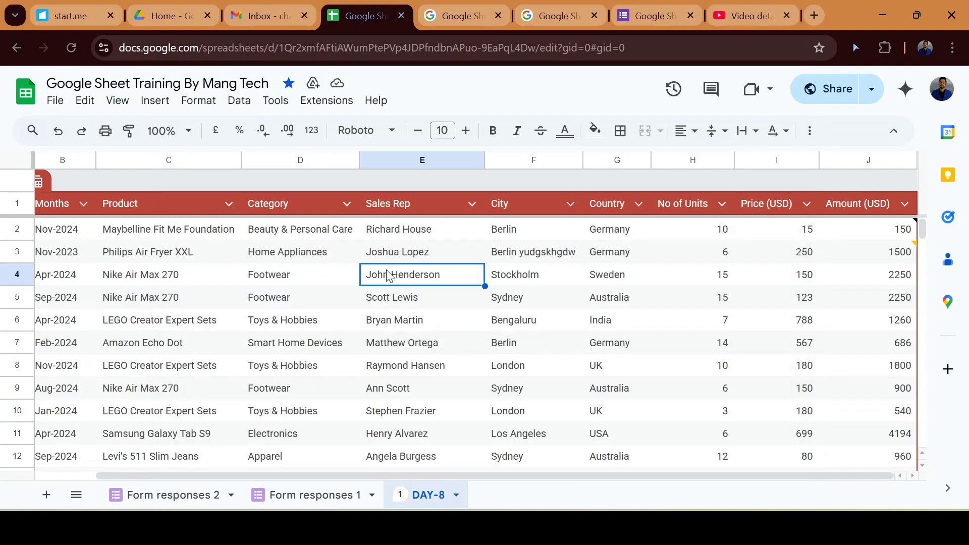
key(ctrl+Home)
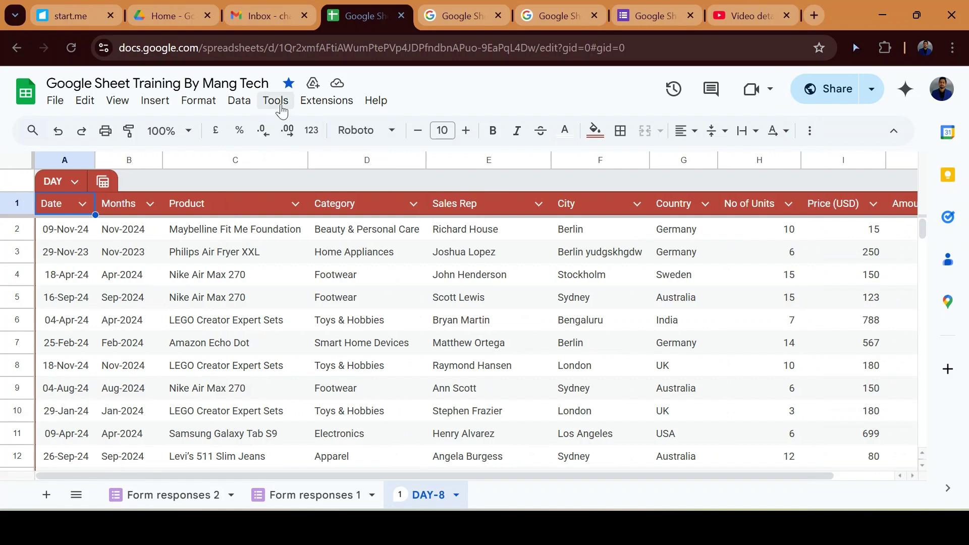
click(338, 207)
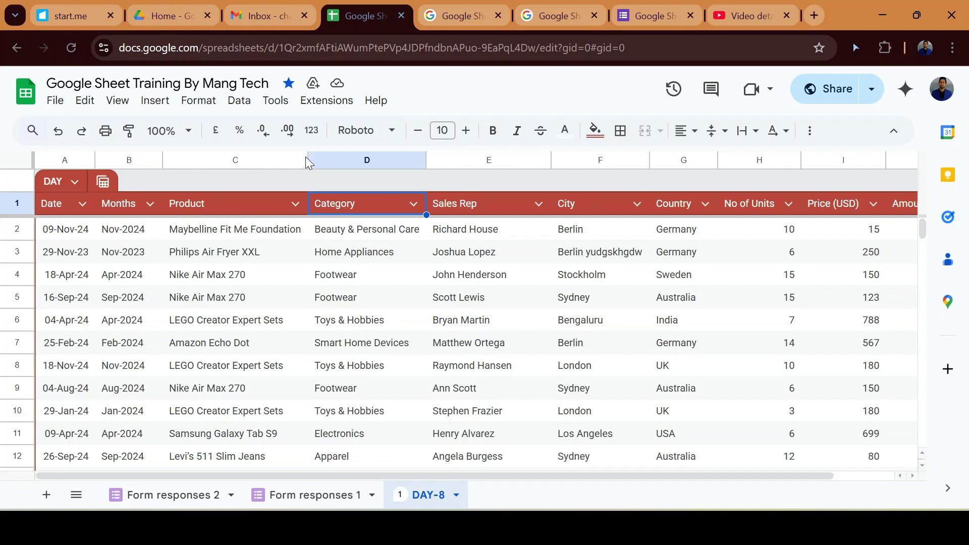
Step: Review the Format and Data commands, including the data cleanup options, and return to the sheet without applying any
click(201, 102)
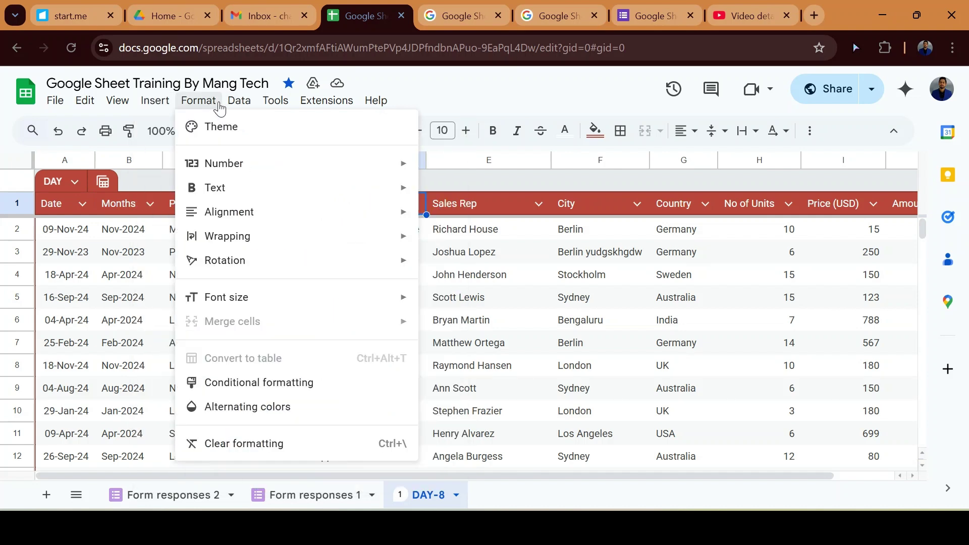
mouse_move(237, 101)
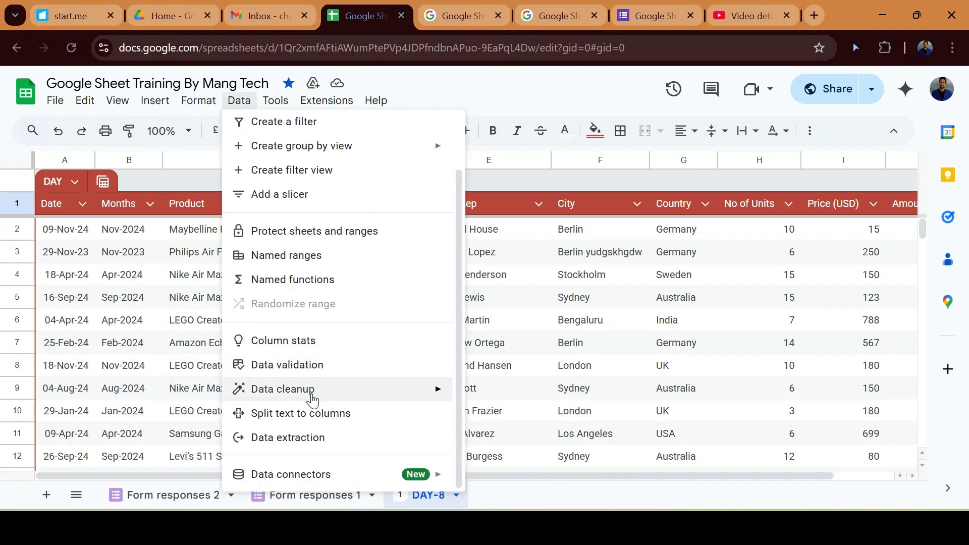
mouse_move(313, 400)
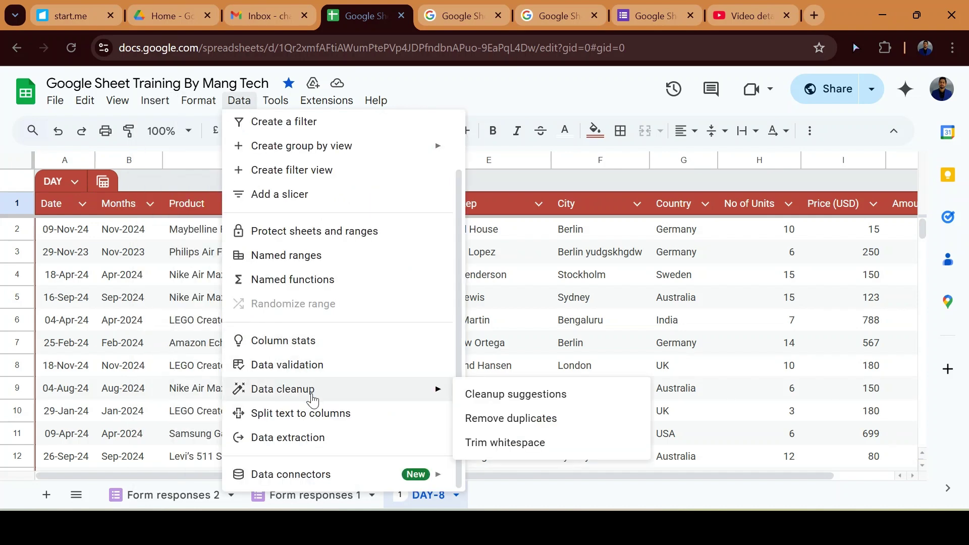
scroll(319, 304, up, 2)
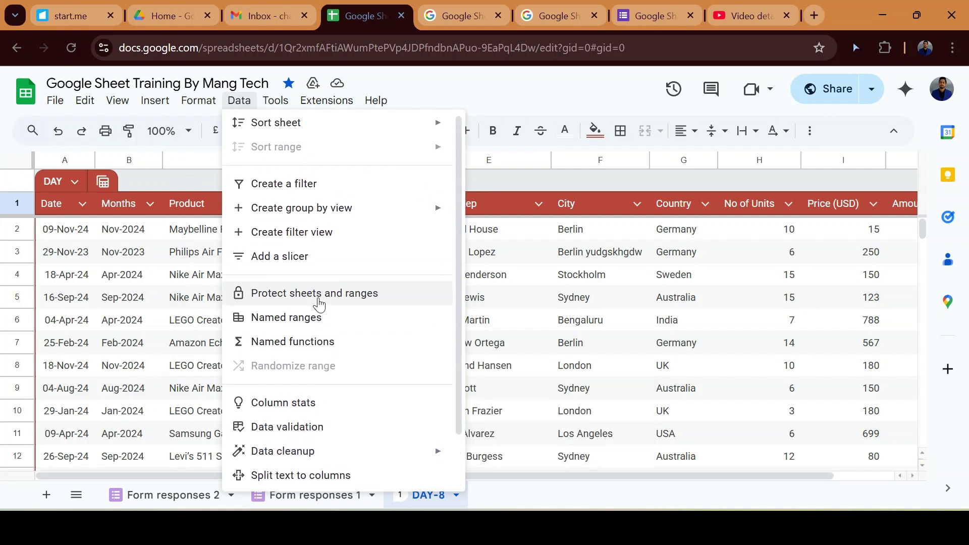
click(501, 238)
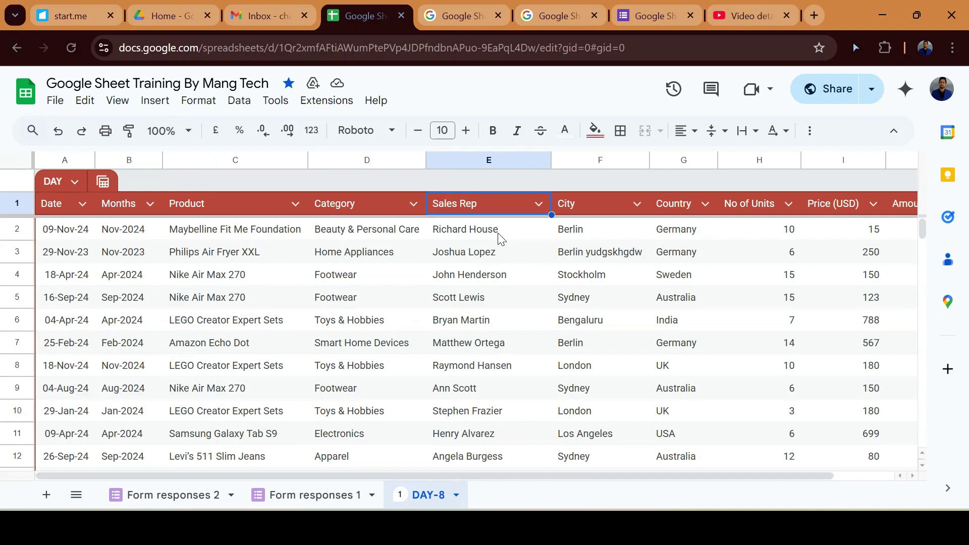
Step: Jump along the header row to the Amount (USD) column and down to its last data row, cell J501
key(ctrl+Left)
key(ctrl+Right)
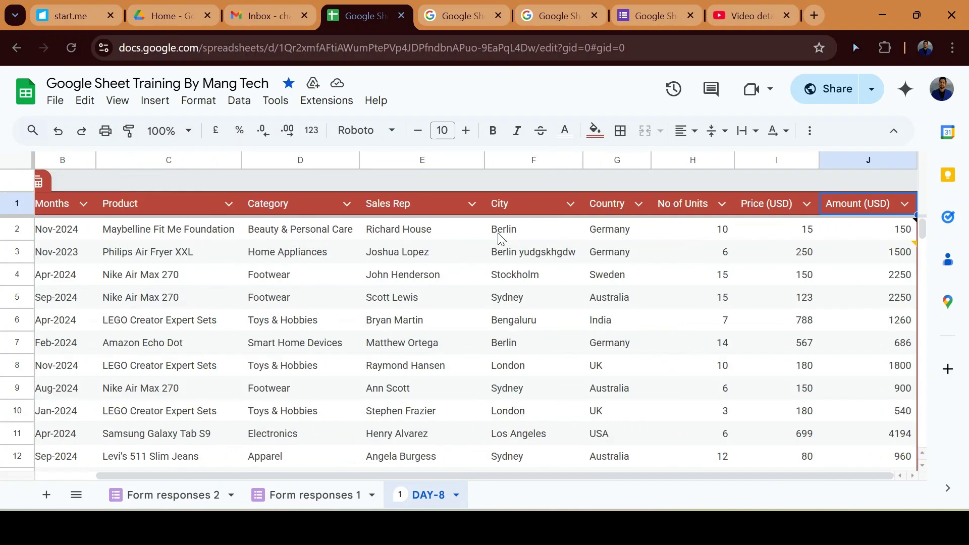
key(Down)
key(ctrl+Down)
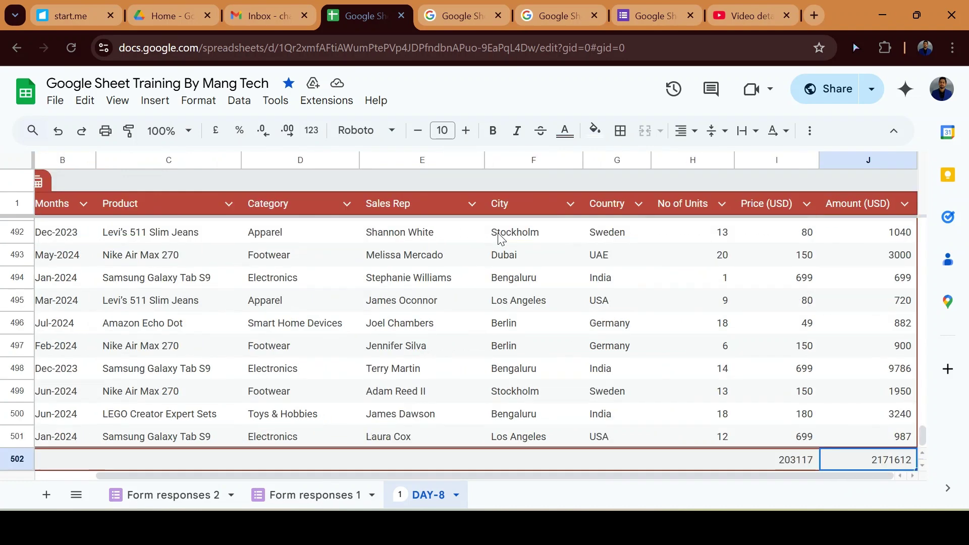
key(Up)
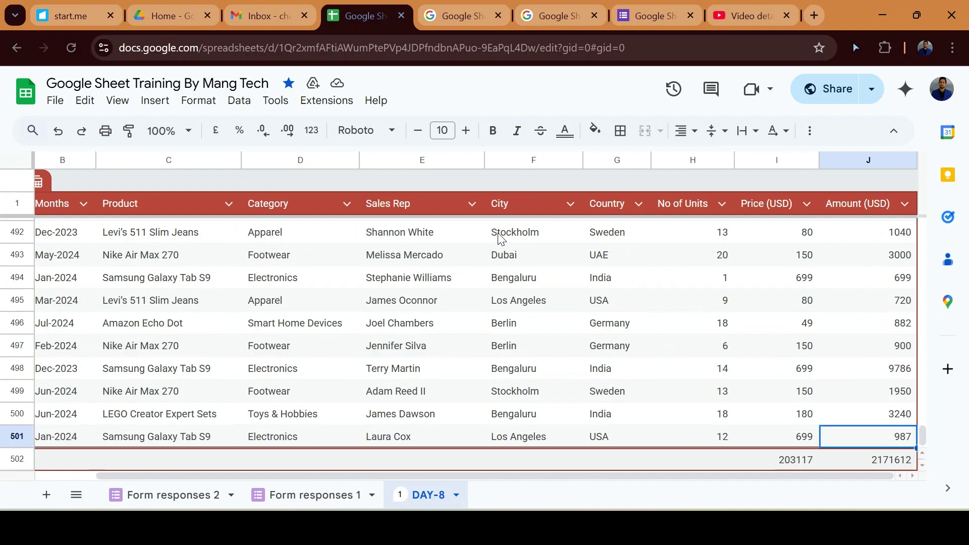
Step: Jump between the top and bottom of the Amount (USD) column, and return to the Date header in cell A1
key(ctrl+Up)
key(Down)
key(Down)
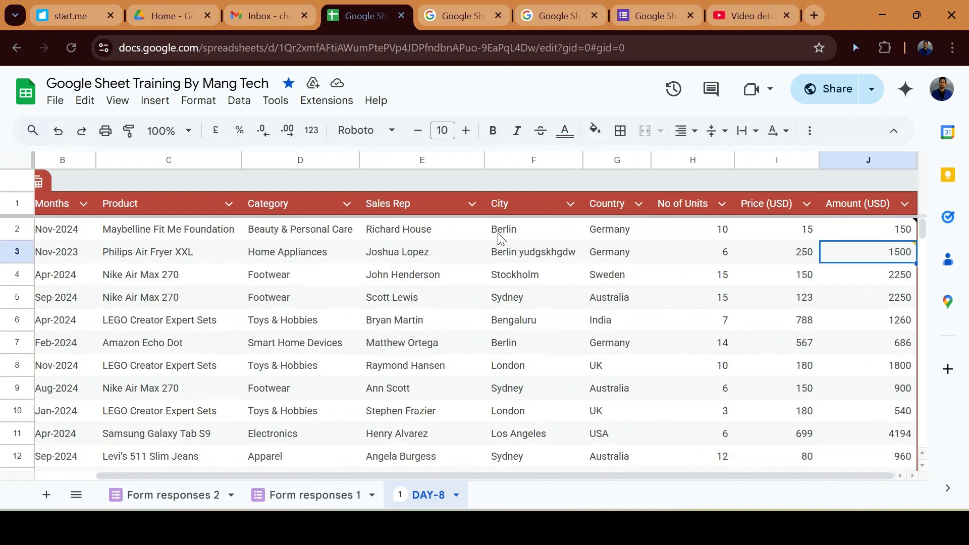
key(ctrl+Down)
key(ctrl+Up)
key(Down)
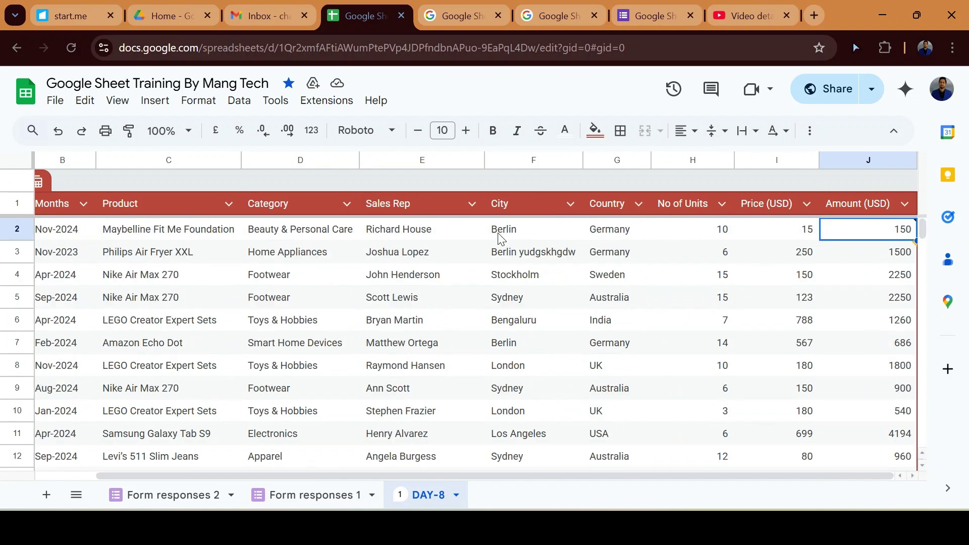
key(Up)
key(ctrl+Left)
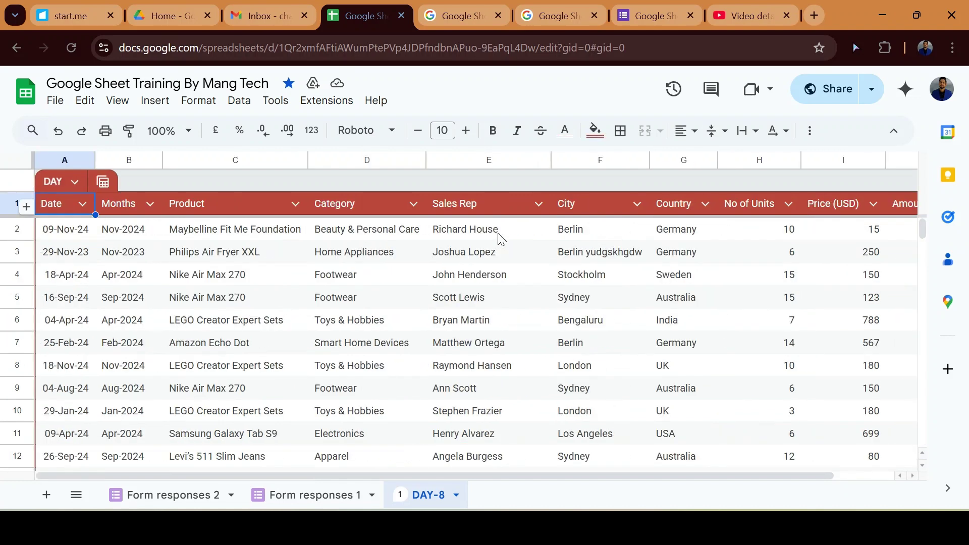